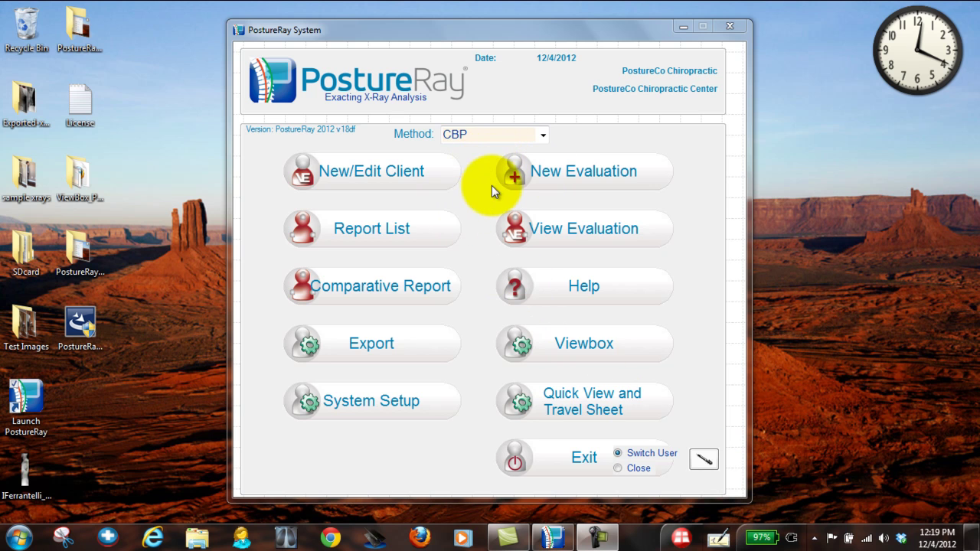
Step: Start a new evaluation and find the client by a partial surname using a last-name search
left_click(564, 173)
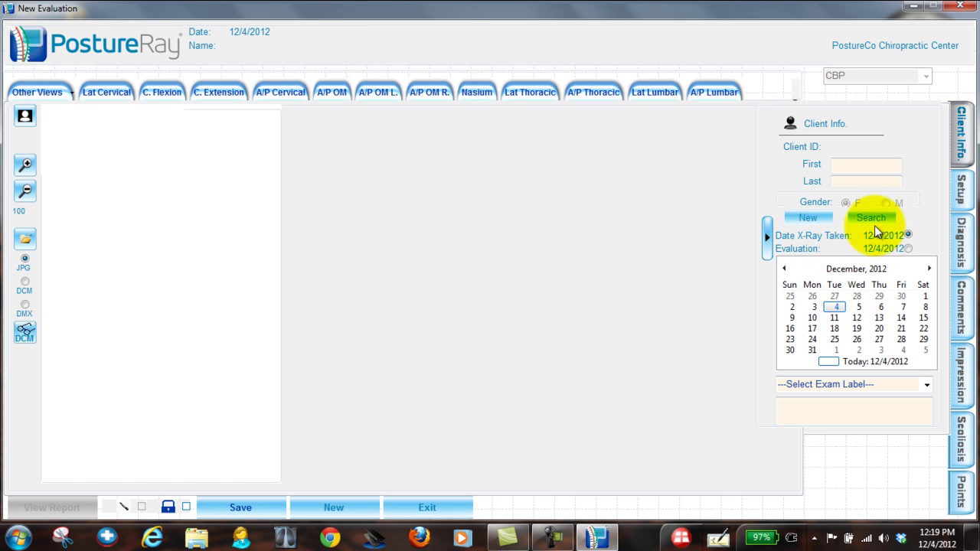
left_click(874, 223)
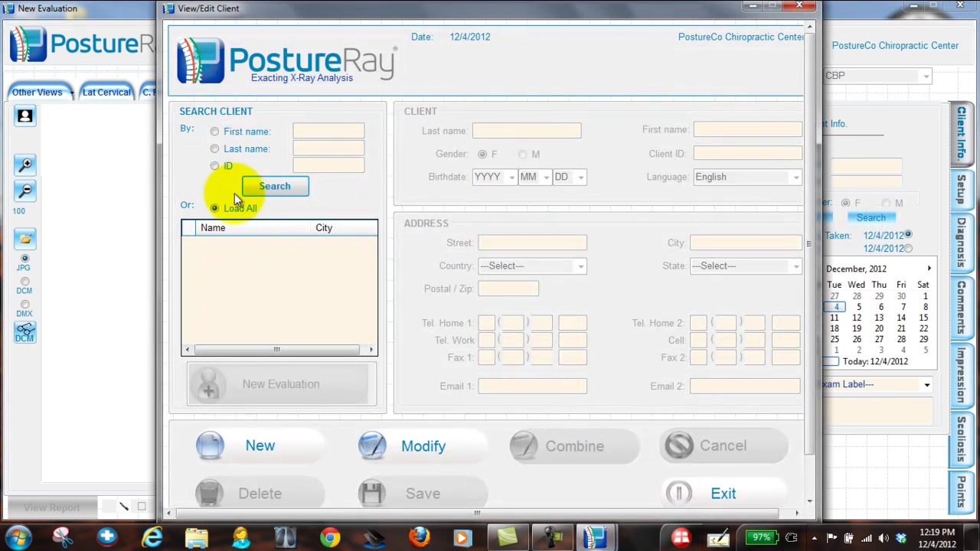
left_click(230, 152)
left_click(328, 144)
type("ferrant")
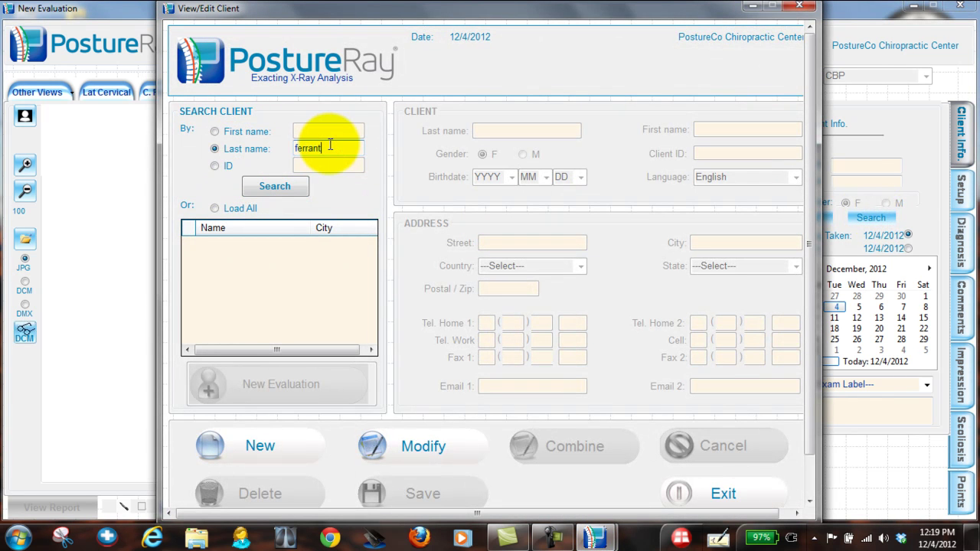
left_click(269, 185)
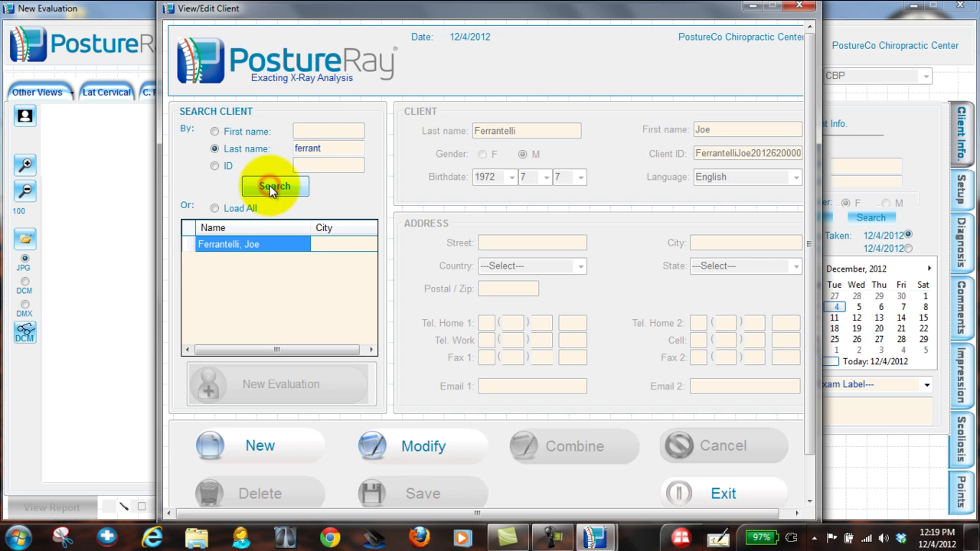
left_click(185, 245)
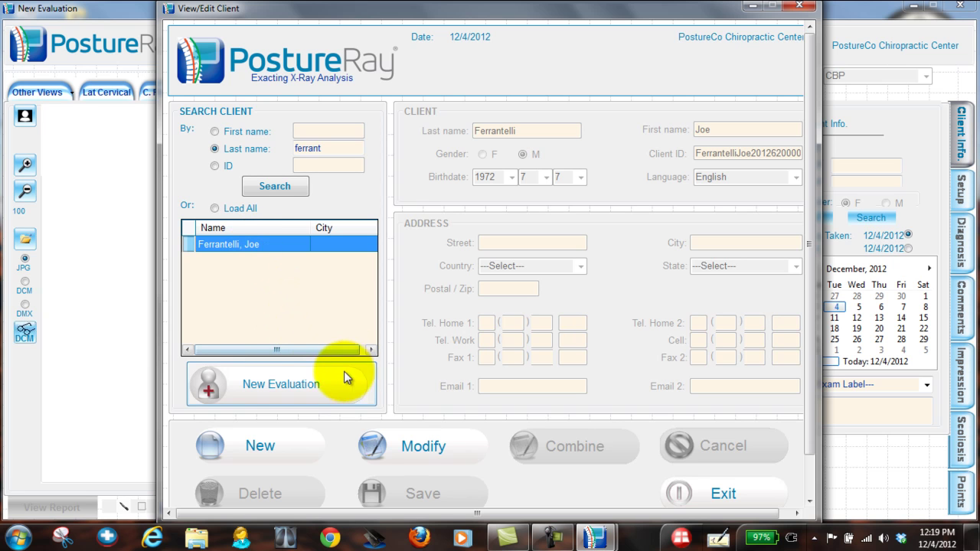
Step: Create the client's new evaluation with X-ray date 7/13/2011 and exam label Initial X-ray
left_click(280, 389)
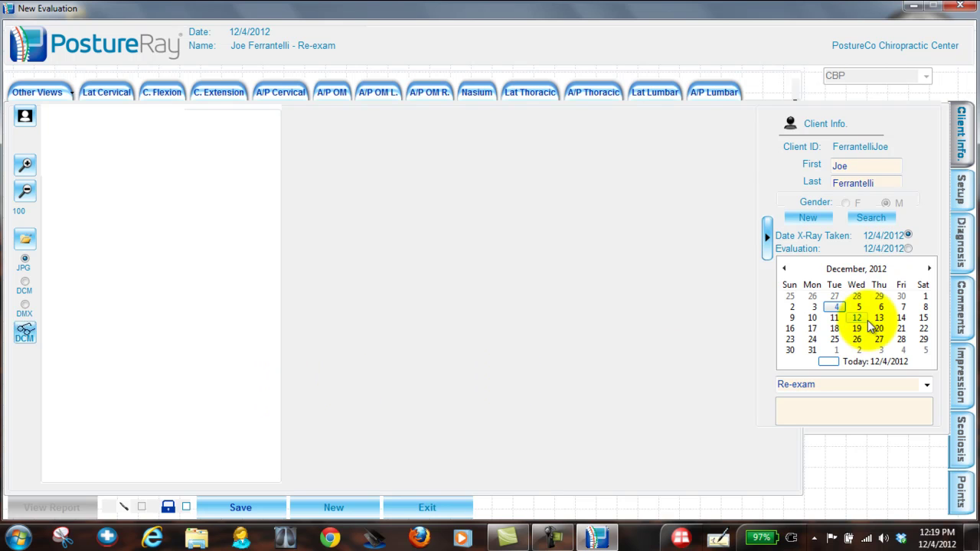
left_click(855, 269)
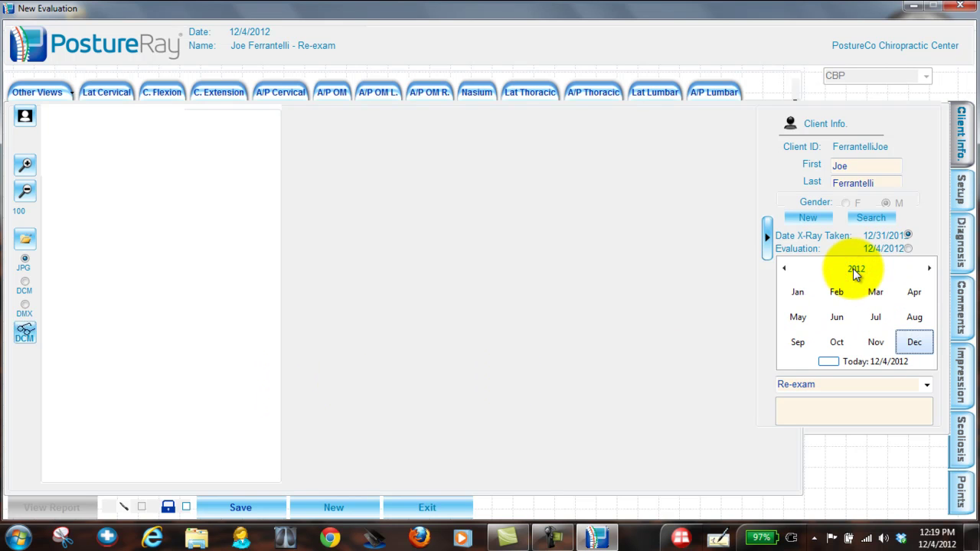
left_click(854, 270)
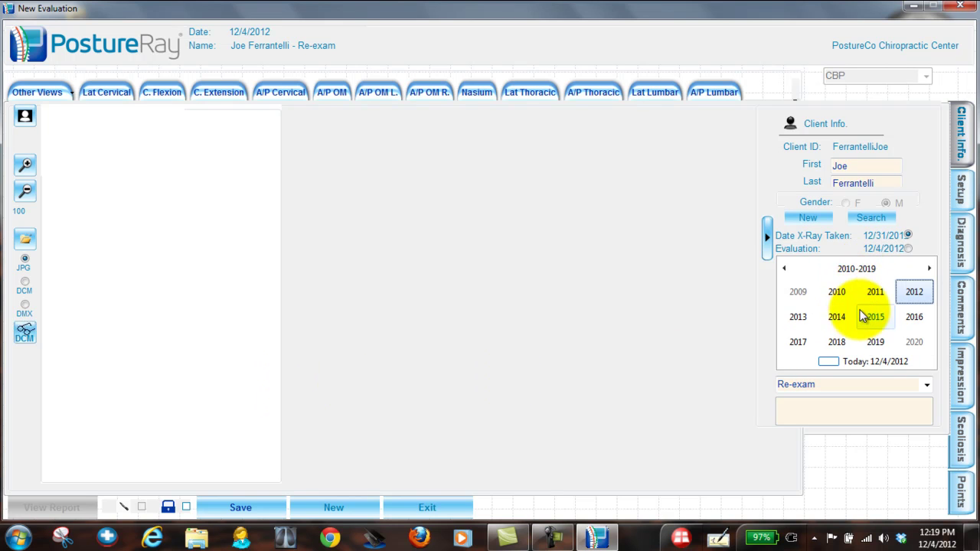
left_click(875, 292)
left_click(874, 317)
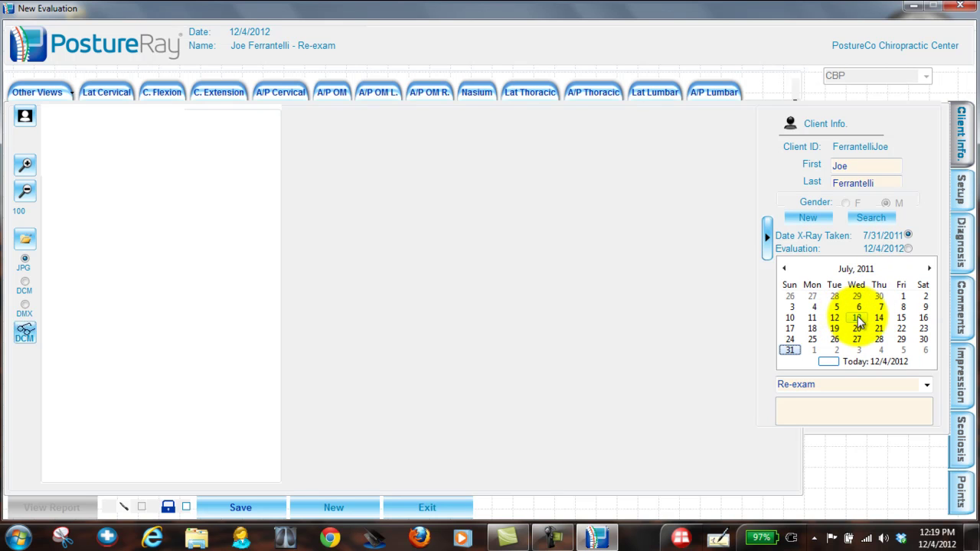
left_click(858, 318)
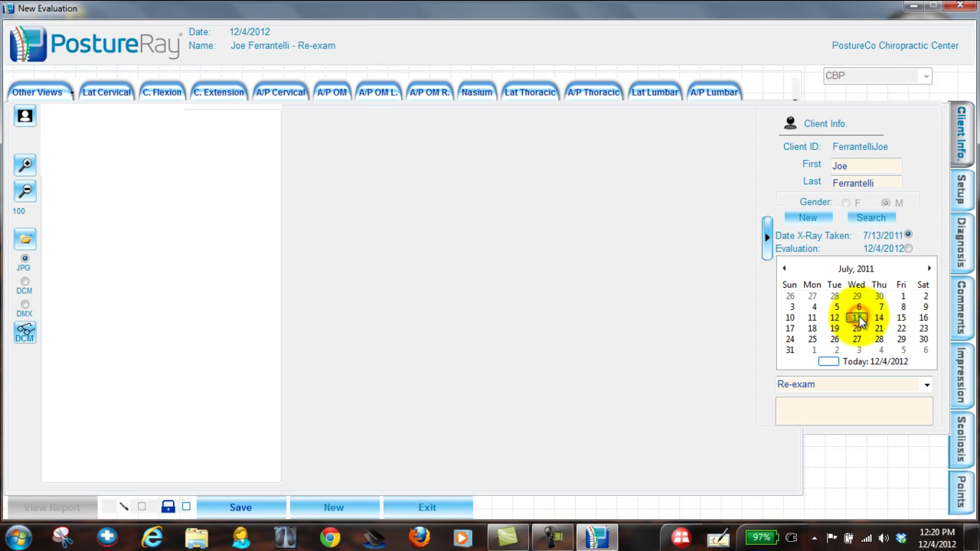
left_click(926, 384)
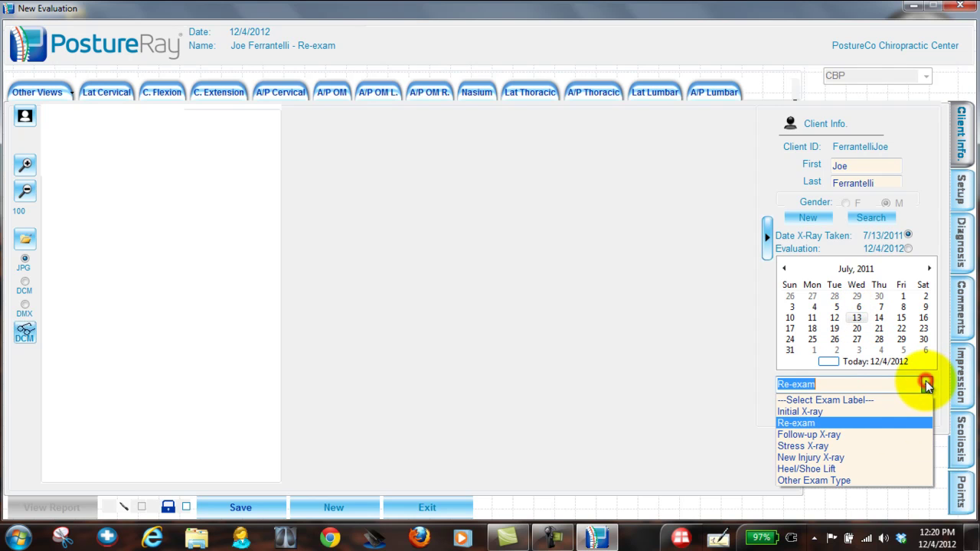
left_click(875, 412)
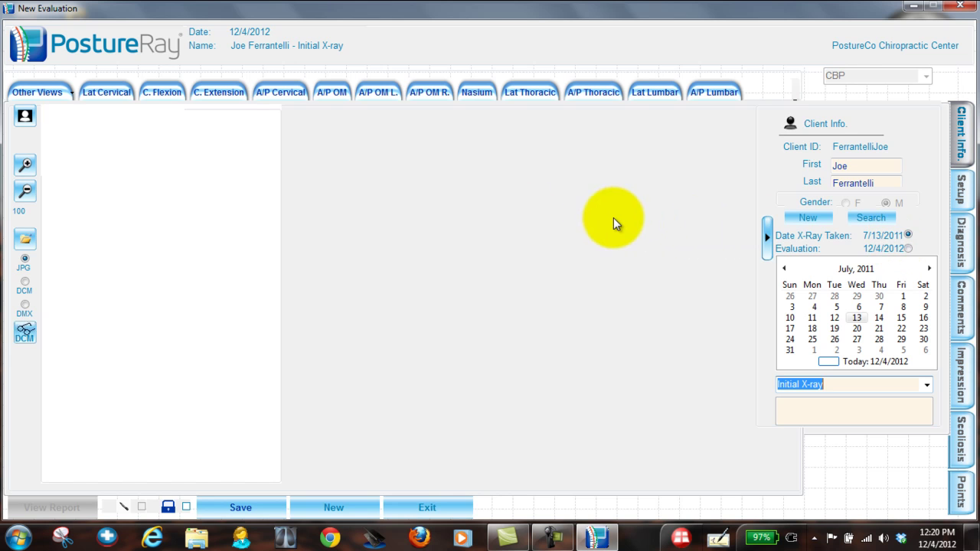
Step: Switch to the Lat Cervical view and bring up the client's Image File Search form
left_click(123, 88)
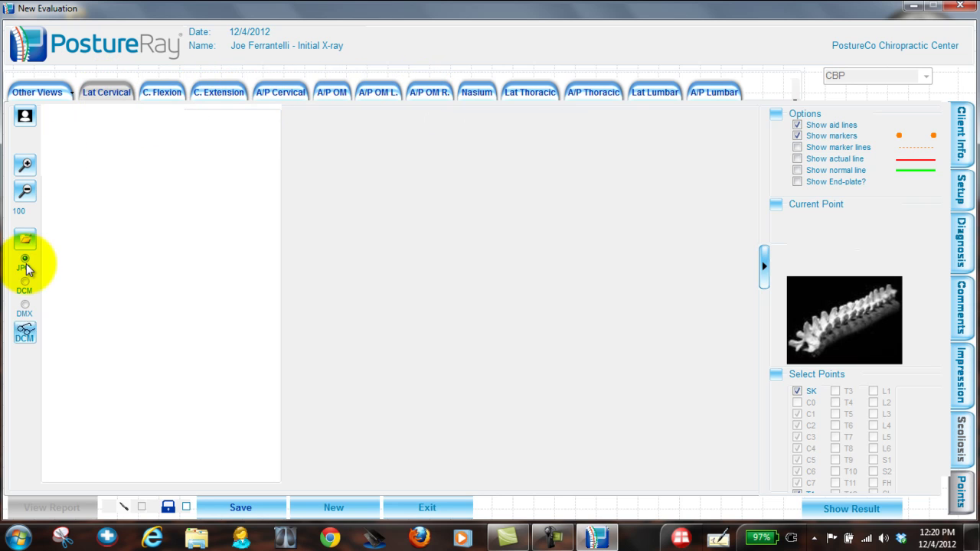
left_click(25, 334)
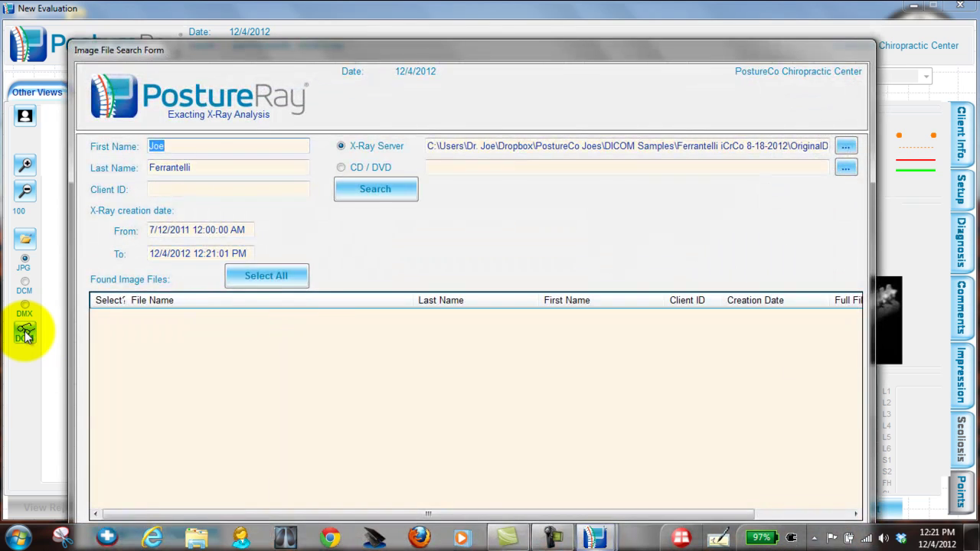
left_click(192, 147)
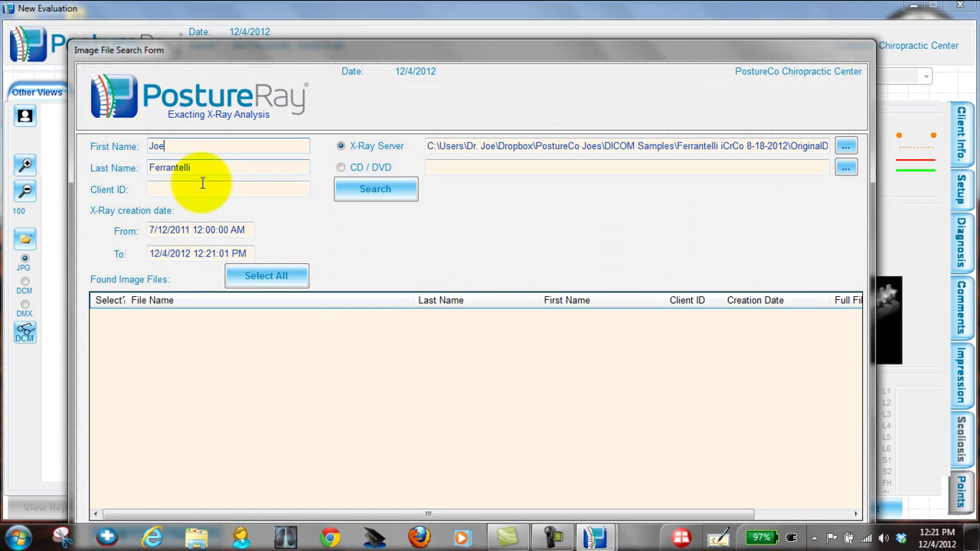
left_click(187, 231)
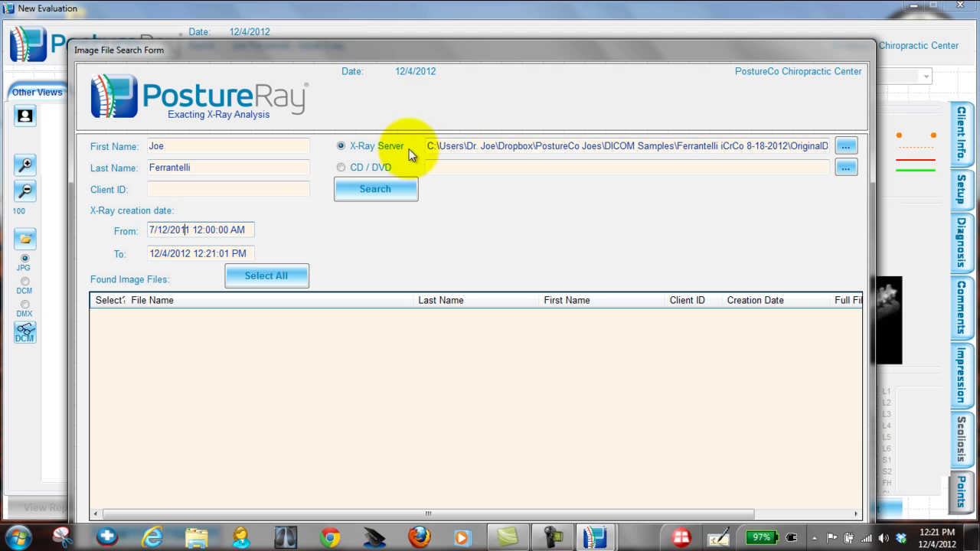
left_click(440, 145)
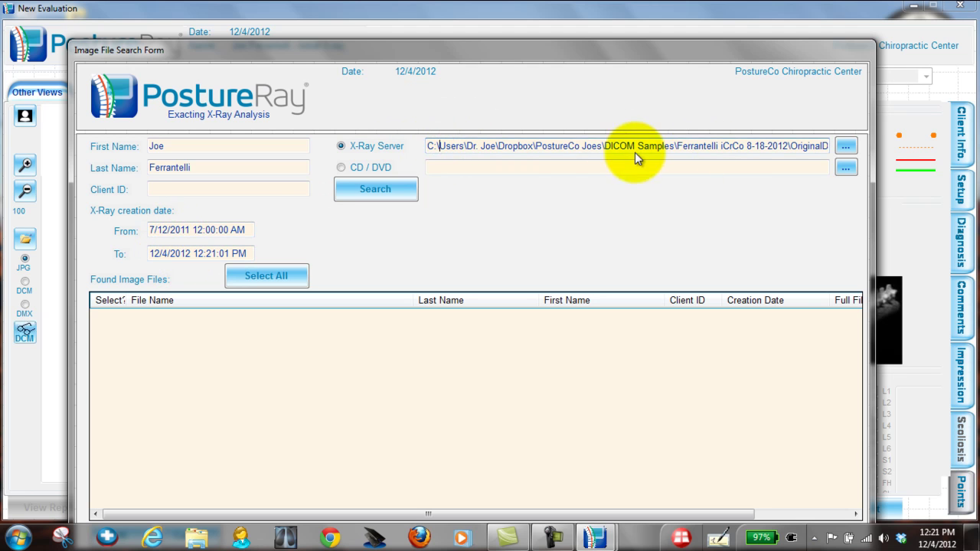
left_click_drag(418, 50, 417, 15)
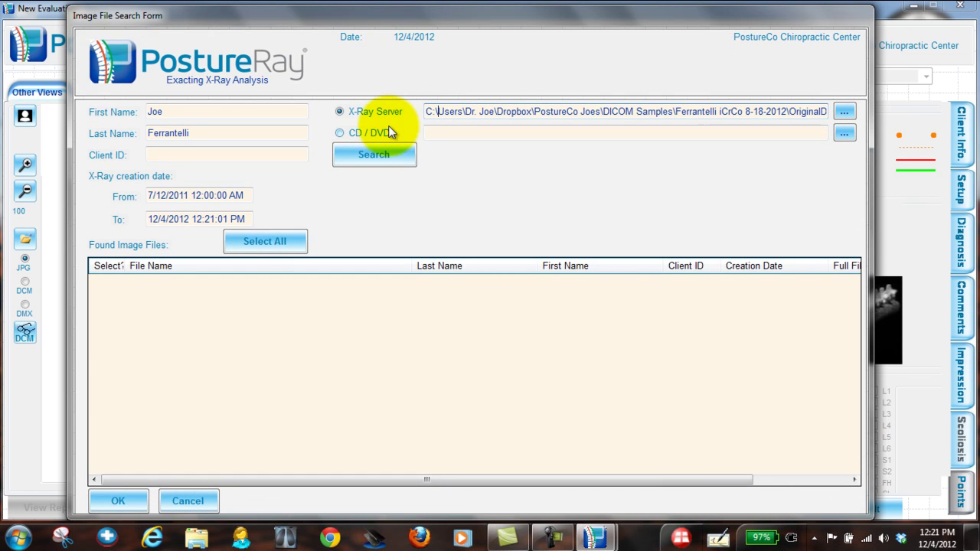
Step: Try CD / DVD as the image source, browse the drives, then cancel the folder chooser
left_click(340, 132)
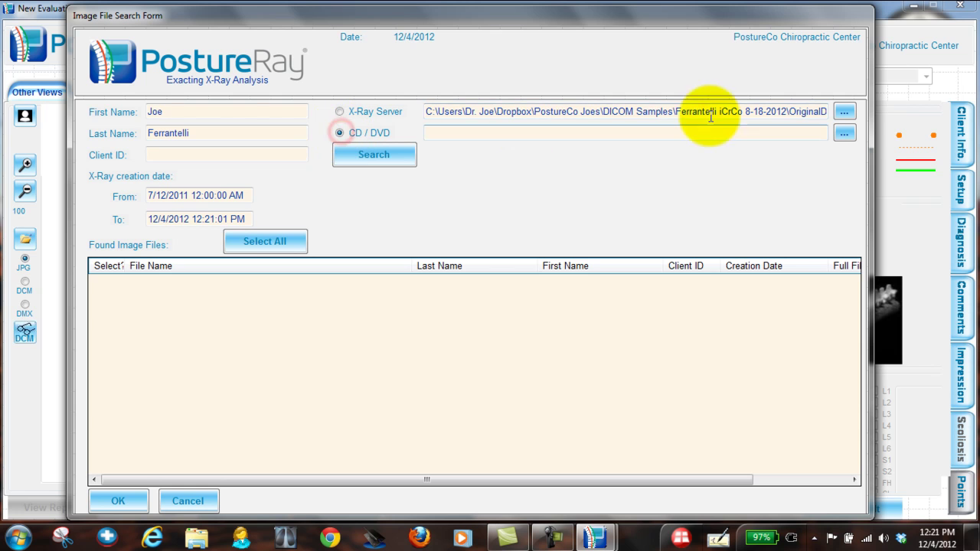
left_click(844, 133)
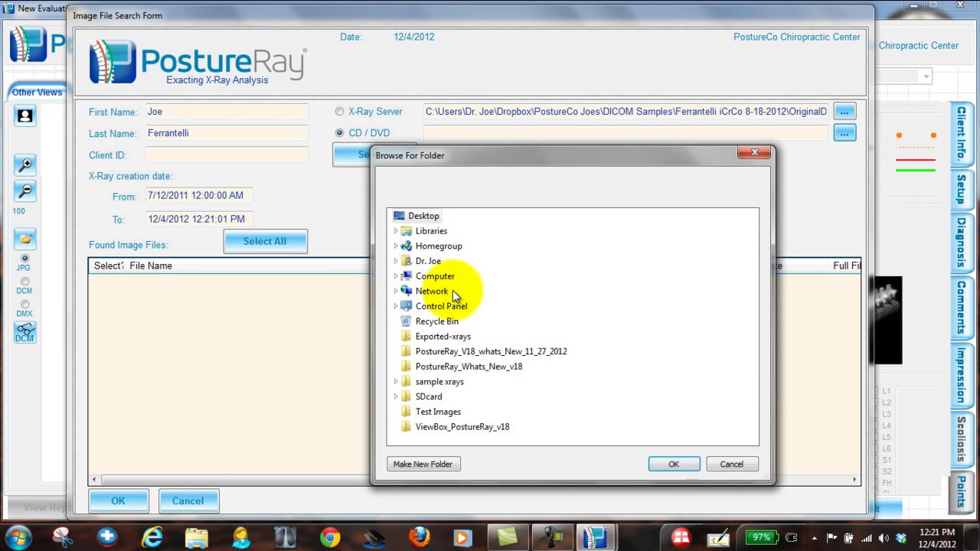
double_click(435, 277)
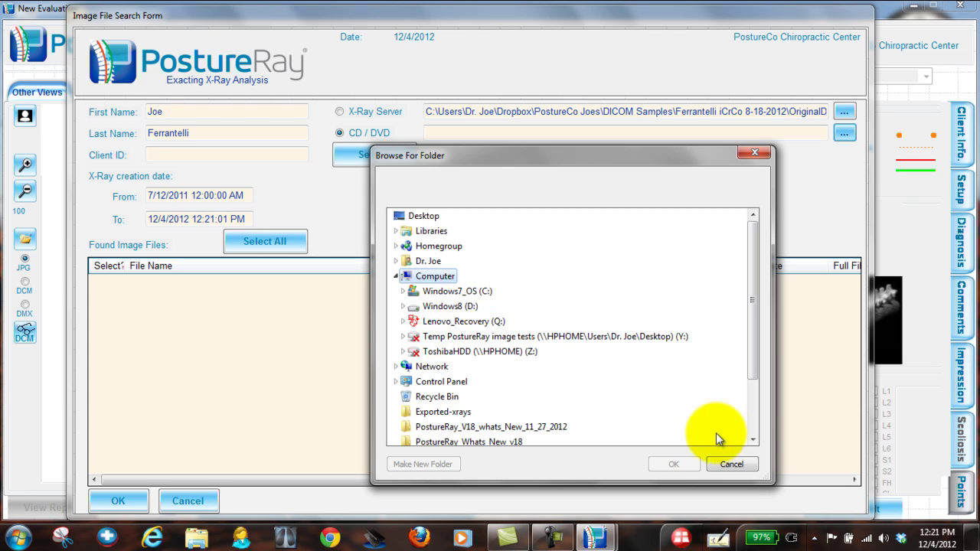
left_click(733, 464)
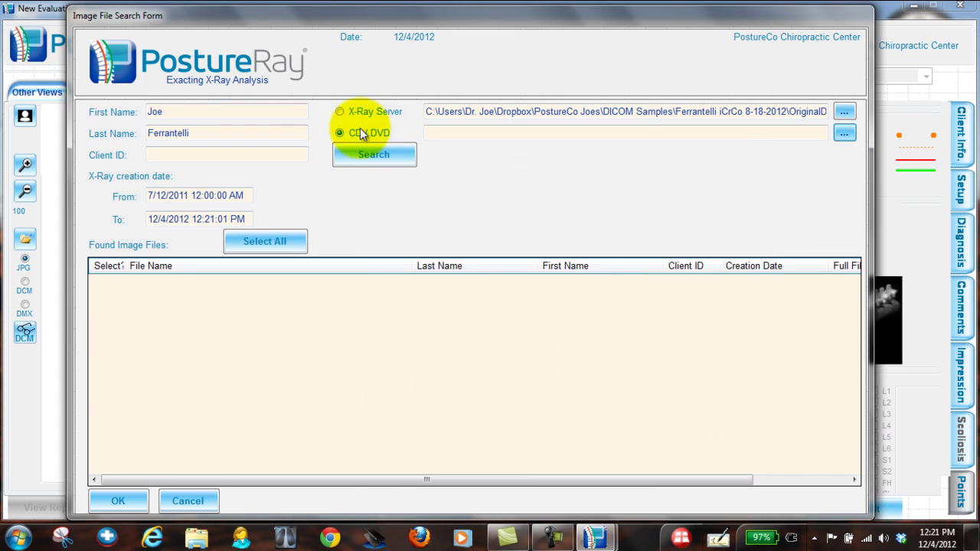
Step: Search the X-Ray Server with the full first name, listing six files created 9/5/2012
left_click(338, 112)
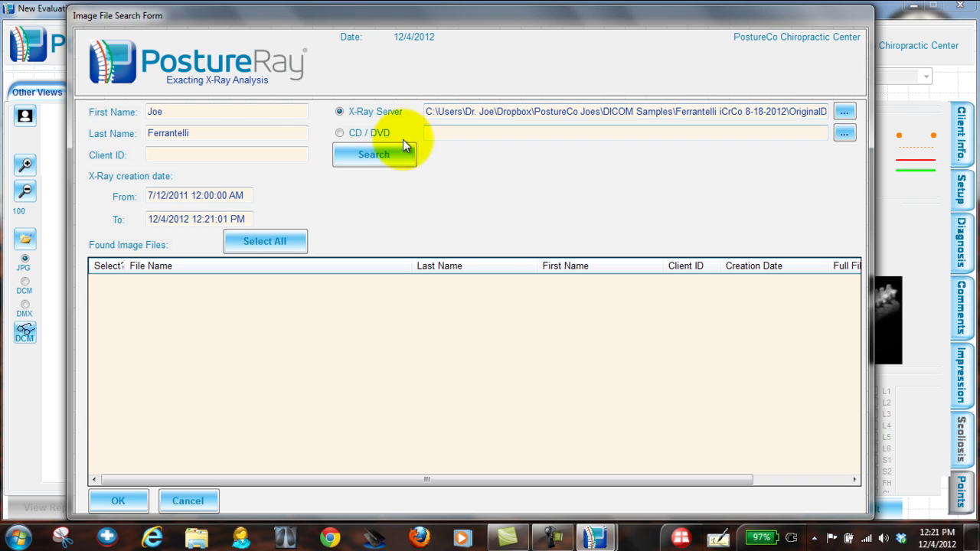
left_click(197, 113)
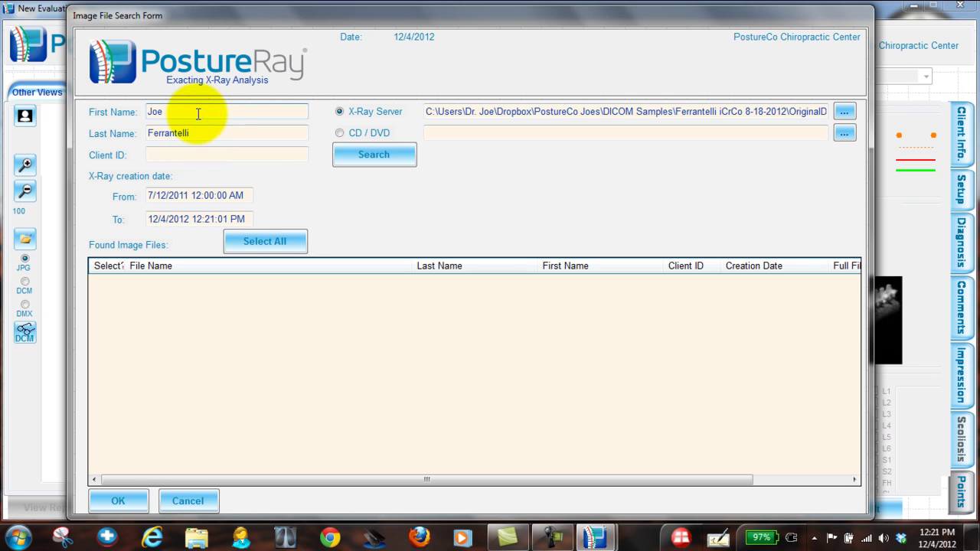
key("BackSpace")
type("seph")
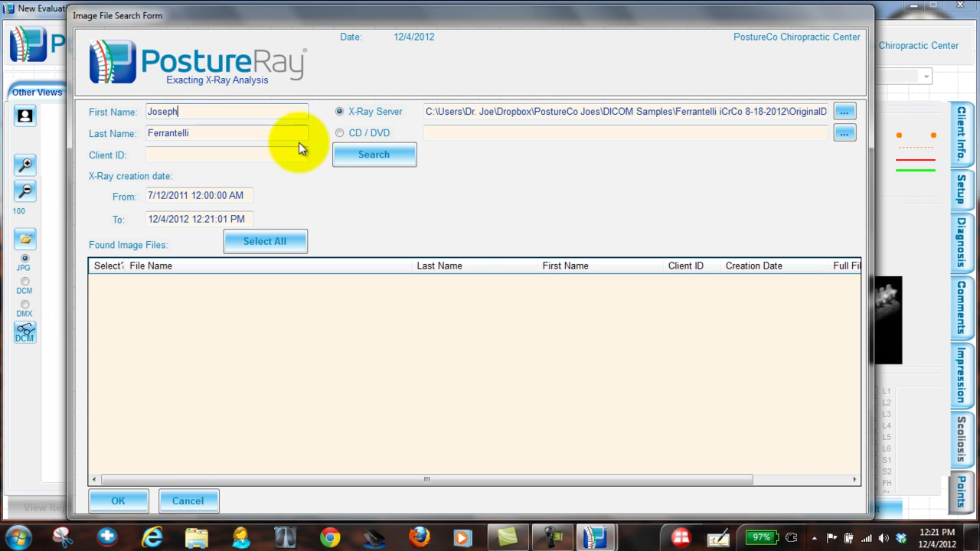
left_click(381, 155)
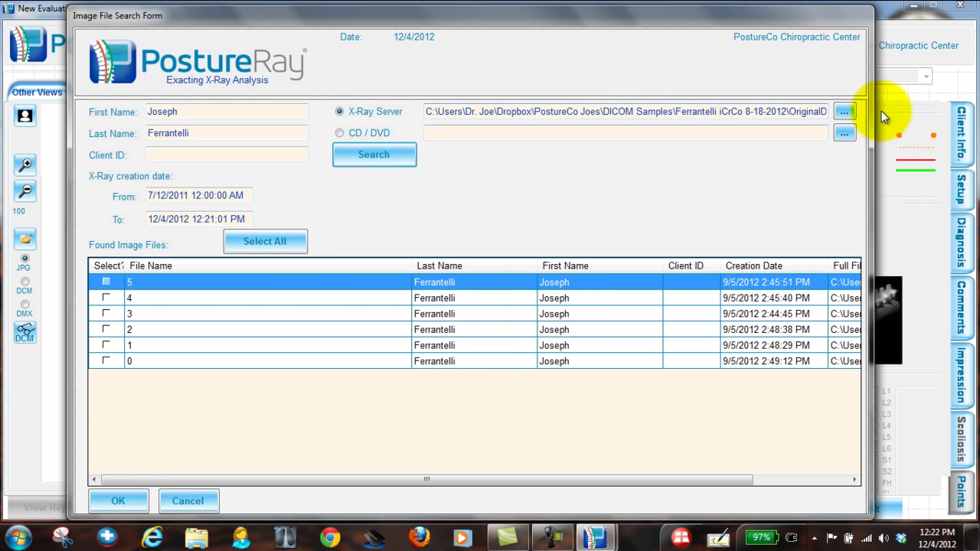
Step: Set the X-Ray Server source to the 7-15-2011 spine folder under sample xrays\DICOM xray Samples
left_click(844, 111)
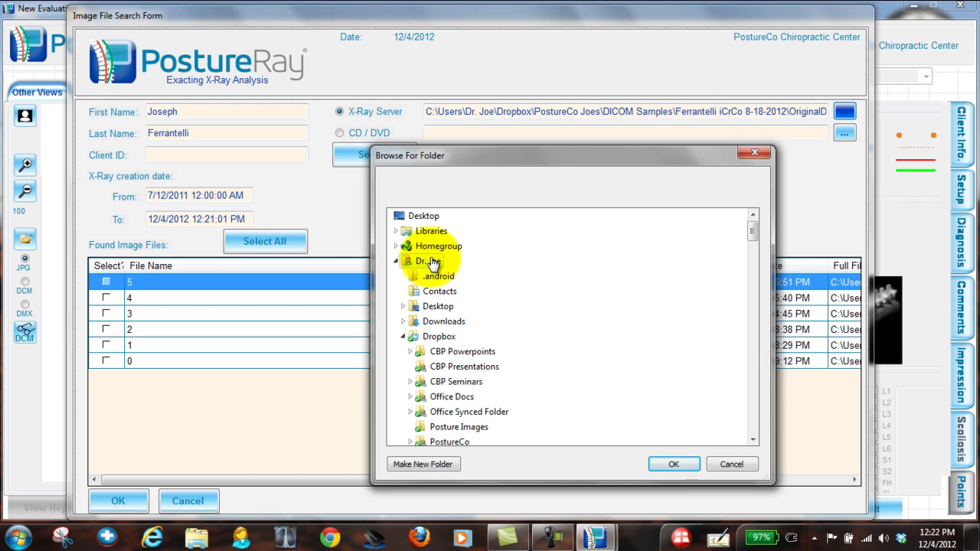
left_click(396, 261)
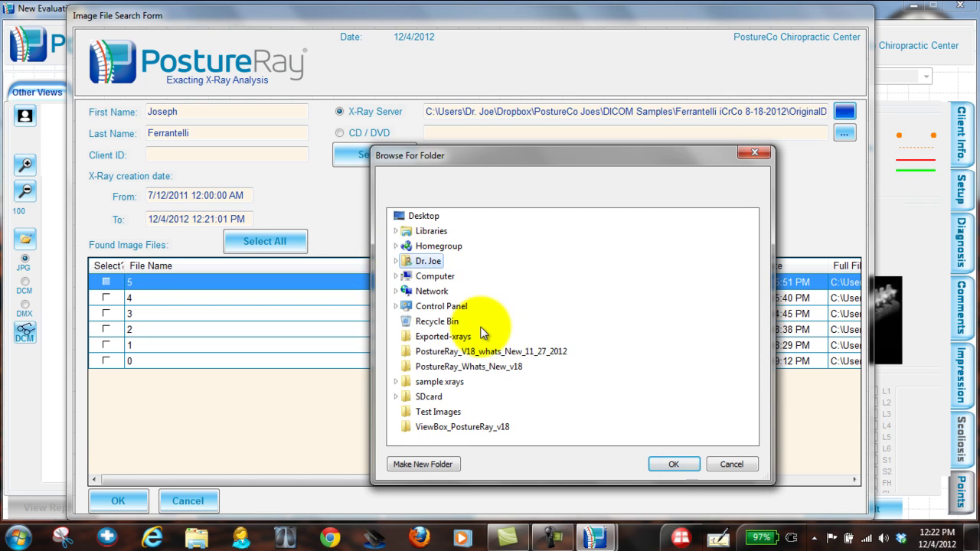
left_click(397, 382)
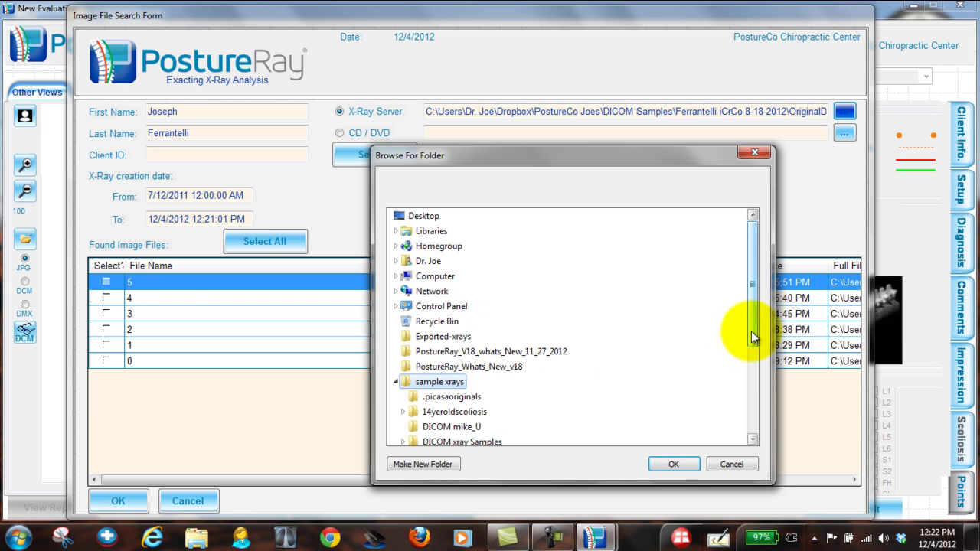
left_click_drag(752, 337, 753, 401)
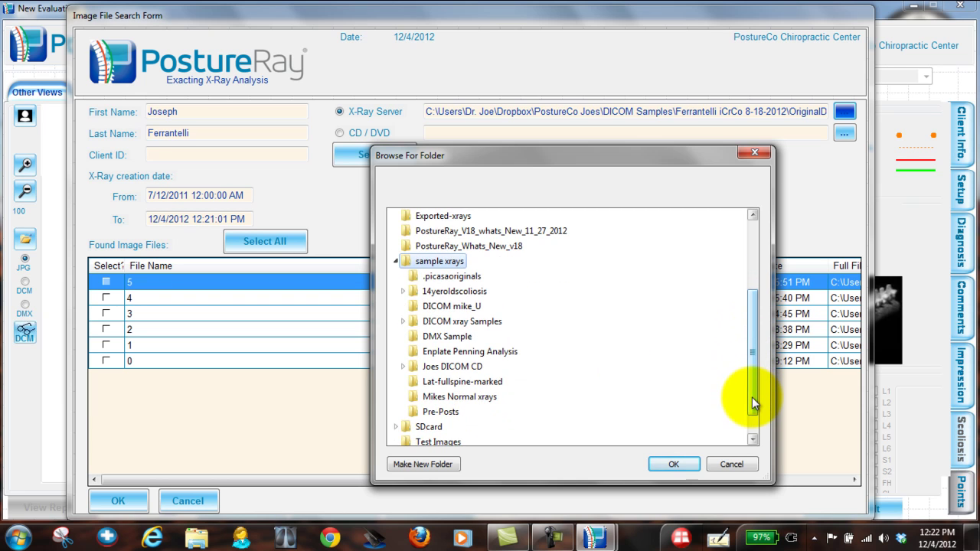
left_click(490, 328)
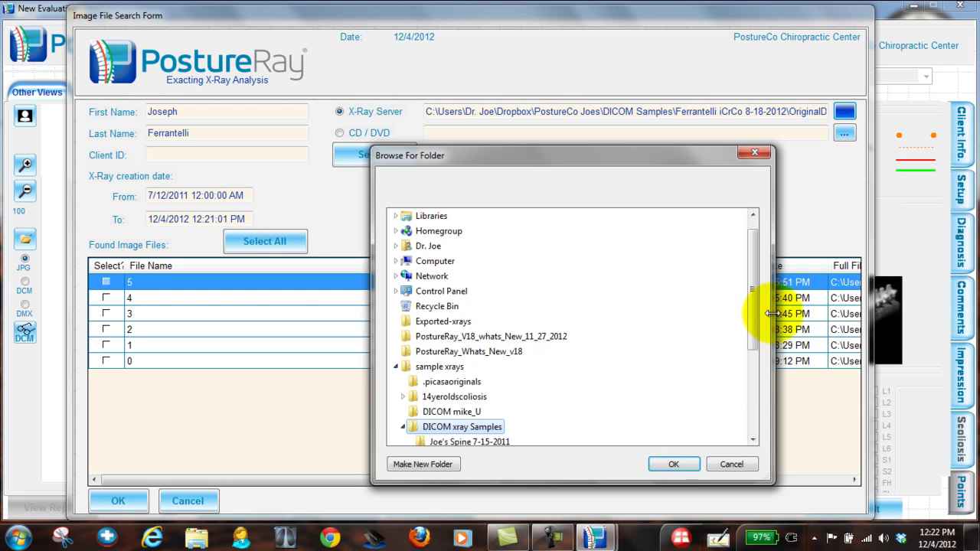
left_click_drag(755, 322, 752, 361)
left_click(455, 354)
left_click(673, 466)
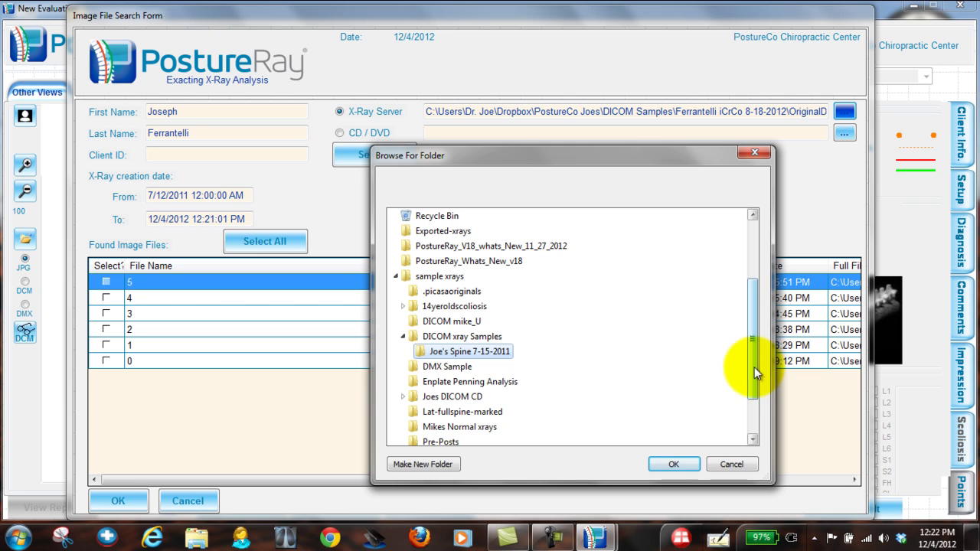
left_click_drag(754, 367, 754, 392)
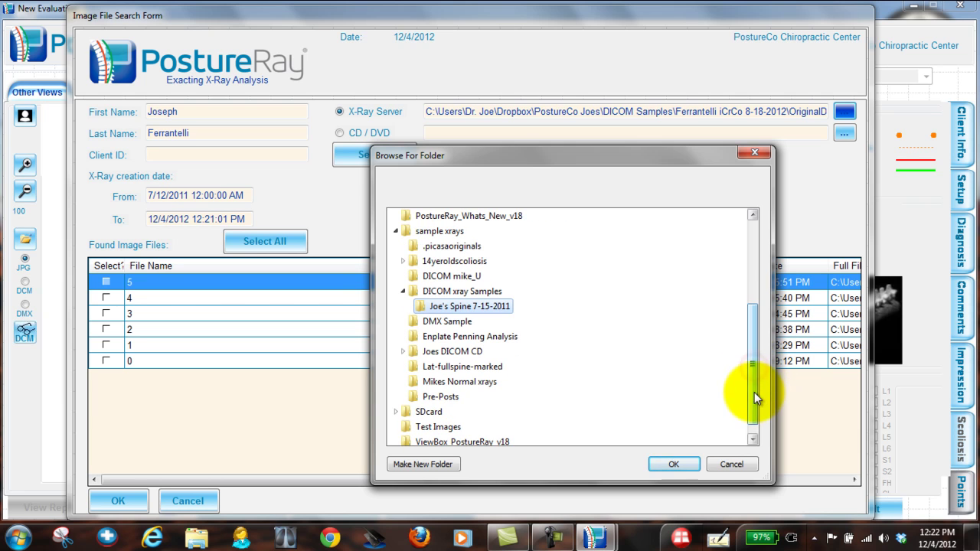
left_click(660, 461)
Step: Search the spine folder, which reports that no DICOM images were found
left_click(184, 107)
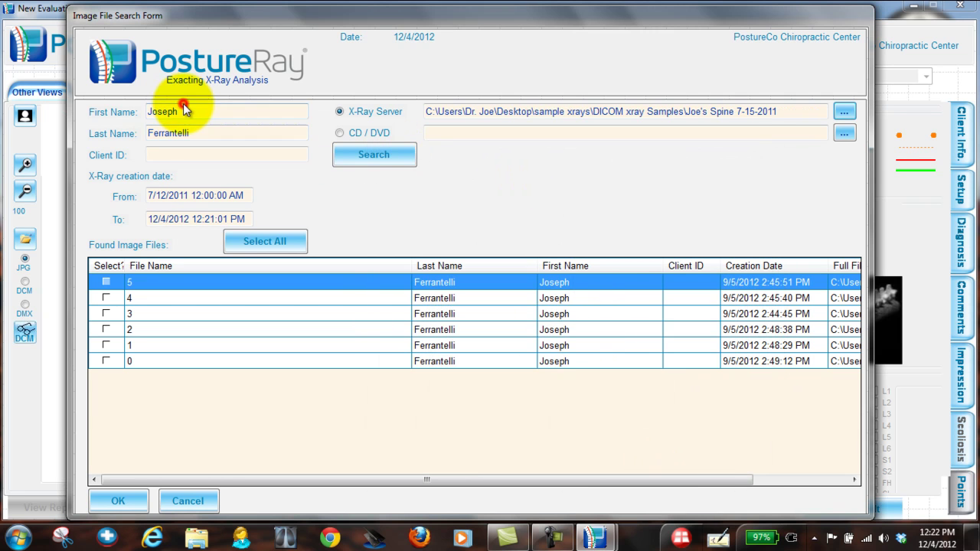
left_click(366, 153)
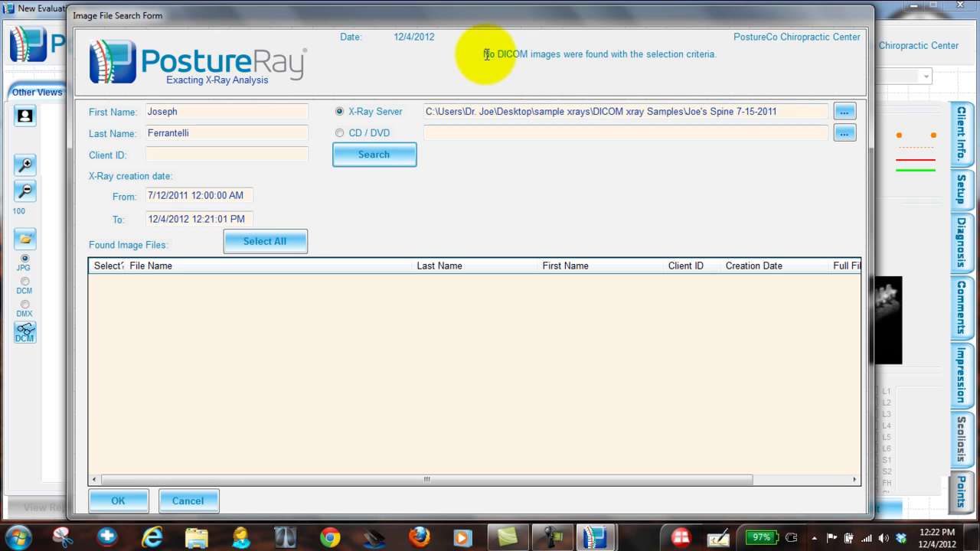
left_click_drag(484, 53, 724, 53)
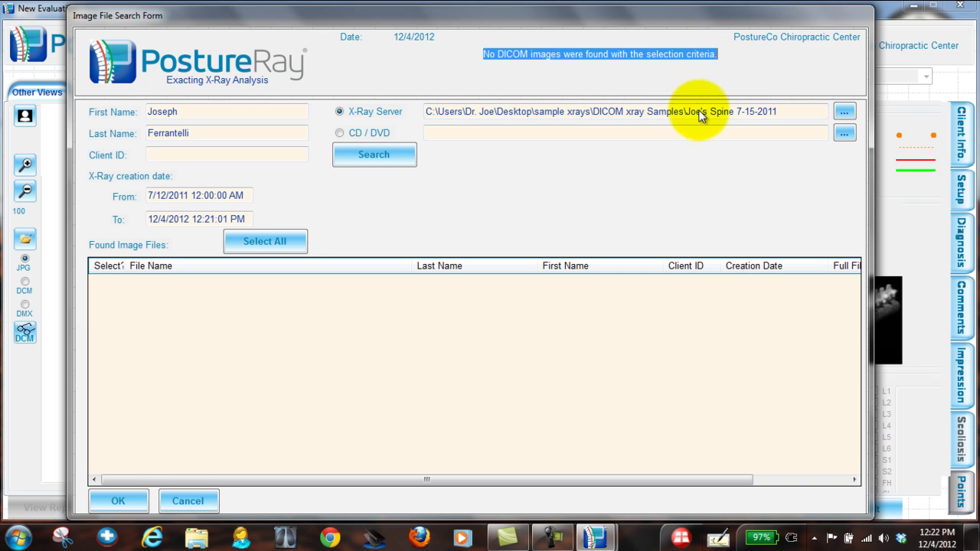
Step: Trim the first and last name criteria and rerun the search, listing seven files APC through LT
left_click(191, 111)
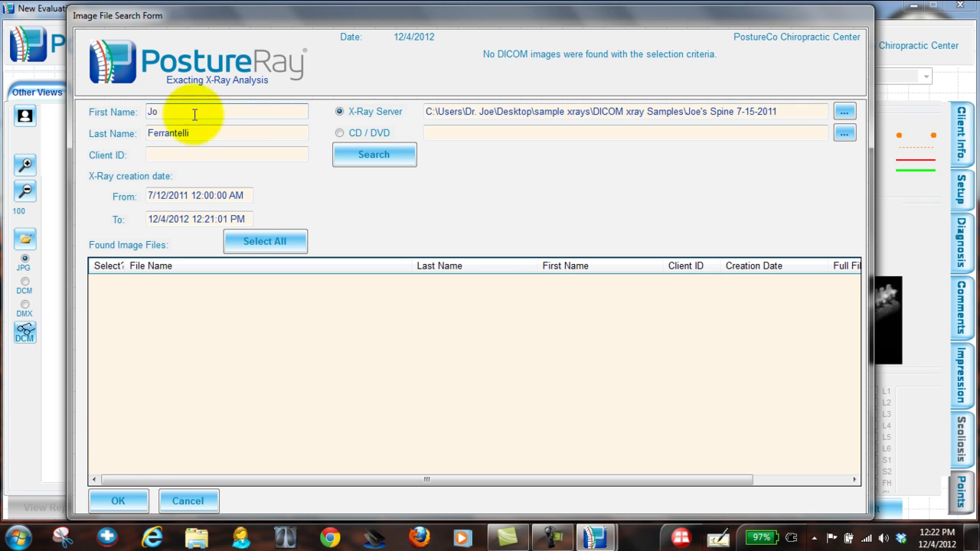
left_click(226, 135)
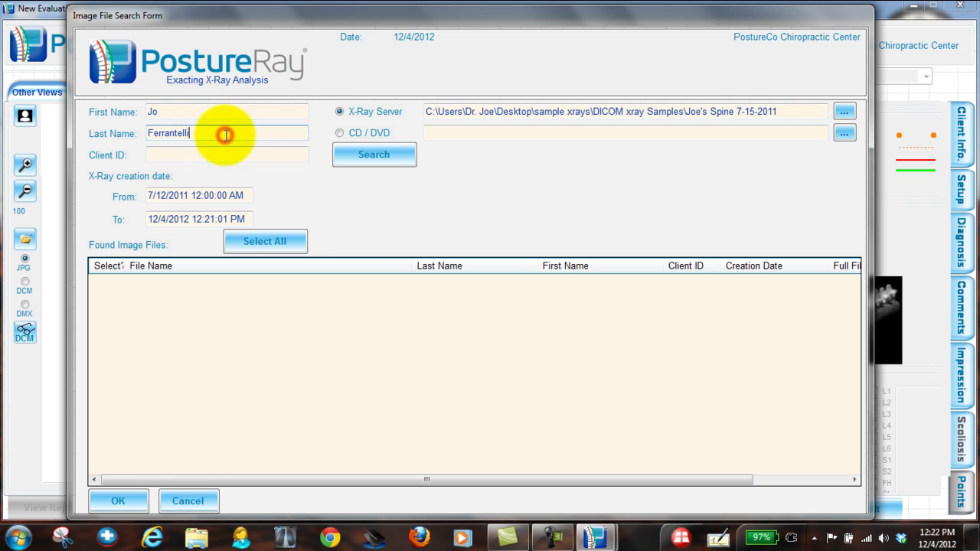
key("BackSpace")
key("BackSpace")
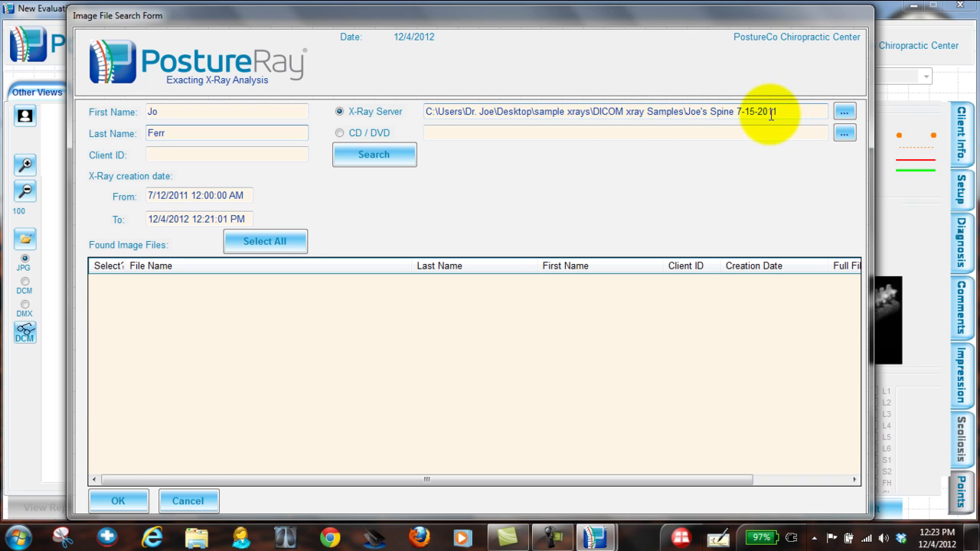
left_click(156, 109)
left_click(180, 131)
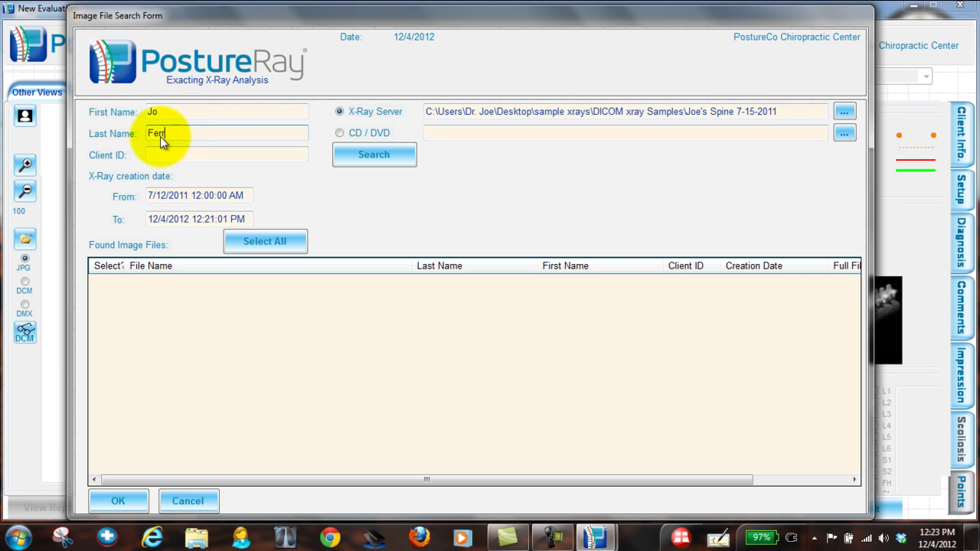
left_click(381, 155)
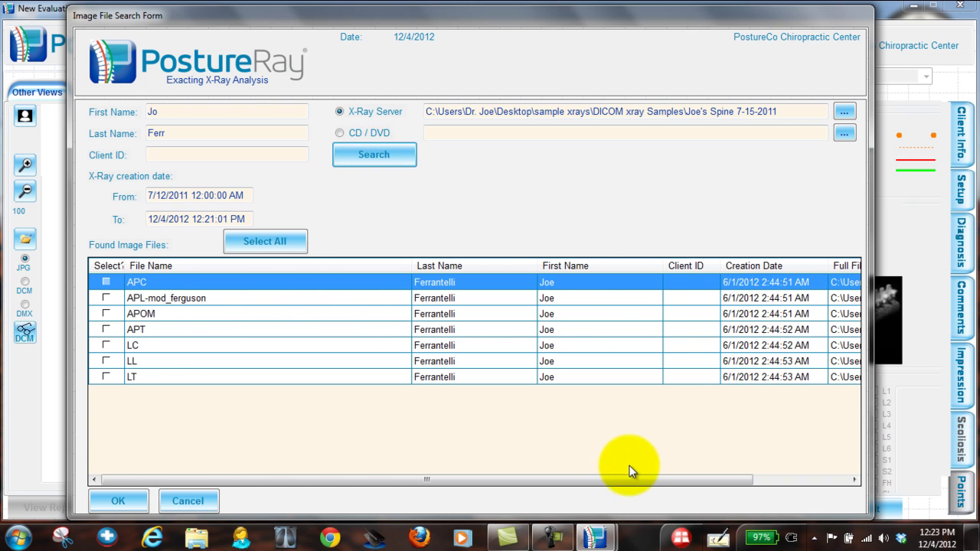
Step: Select all seven found files and open them, starting with the APC image 1 of 7
left_click_drag(624, 479, 703, 486)
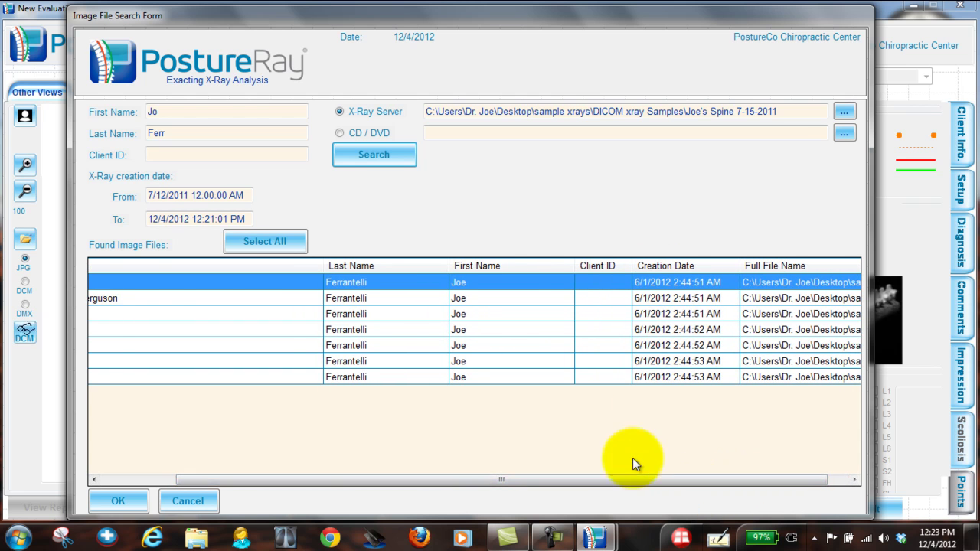
left_click_drag(617, 483, 552, 479)
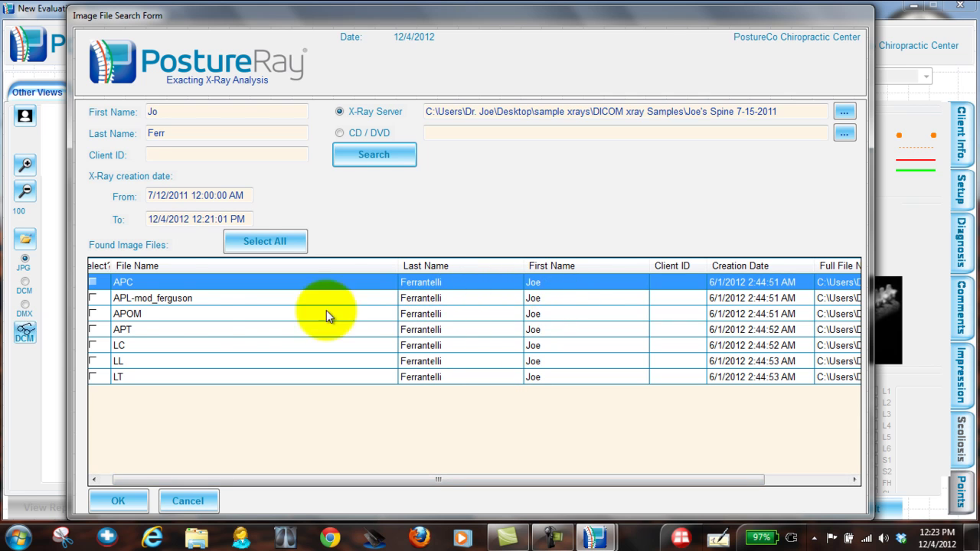
left_click_drag(236, 482, 189, 480)
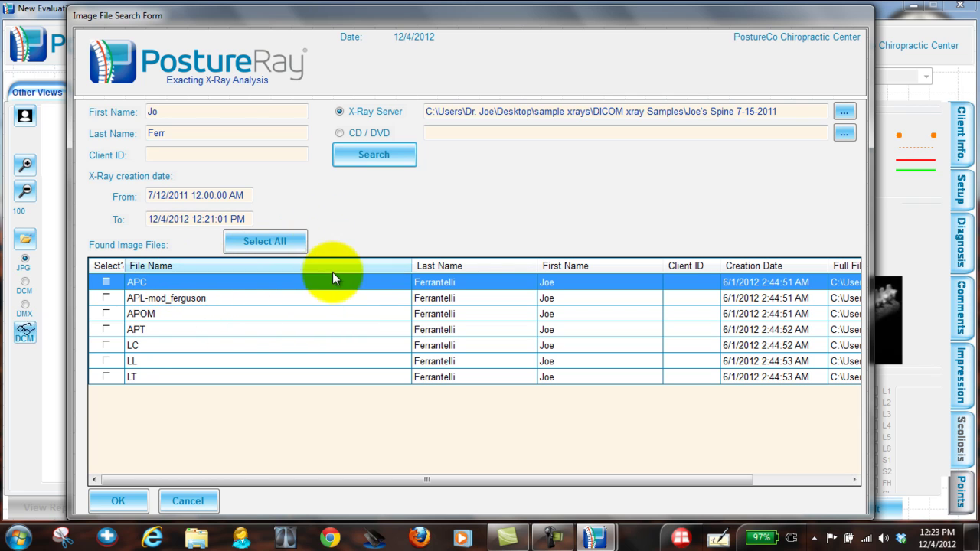
left_click(277, 242)
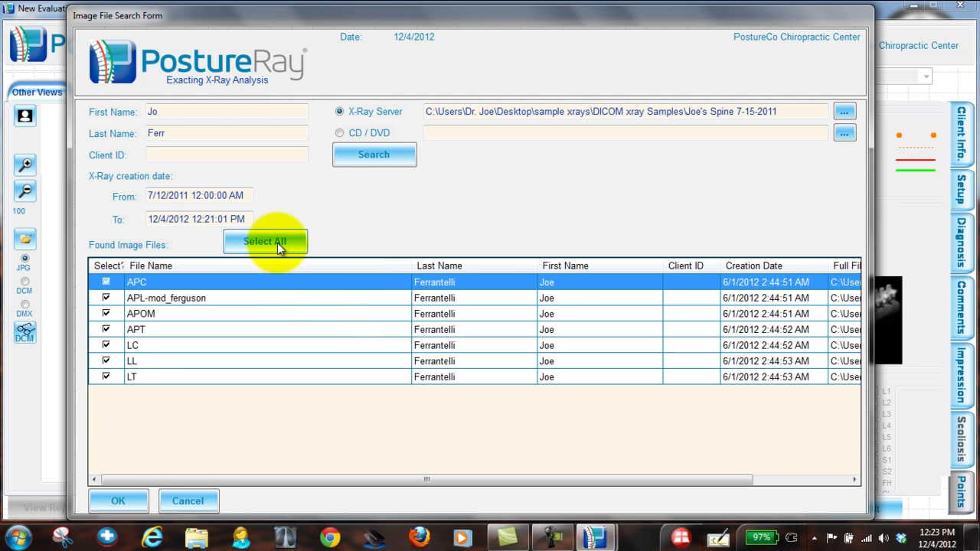
left_click(114, 501)
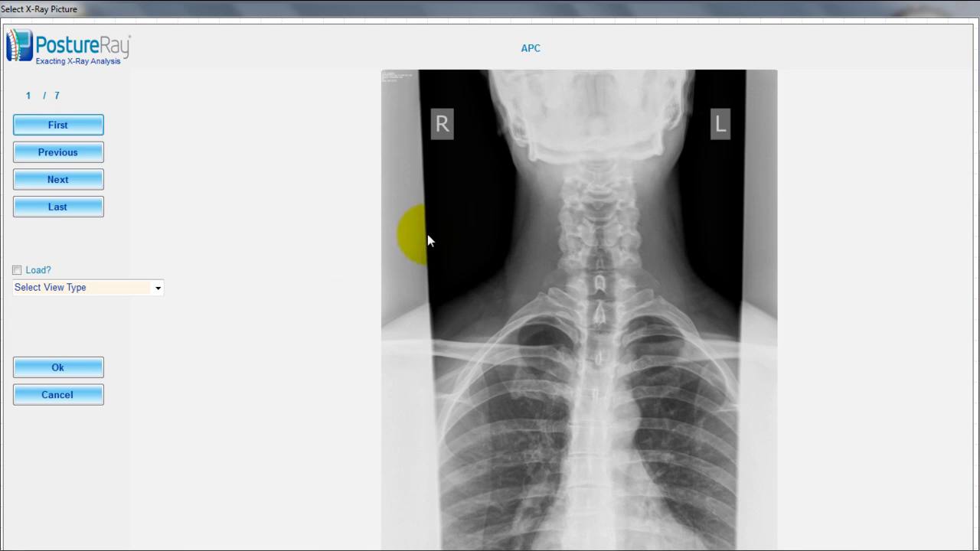
Step: Mark the first image (APC) to load as Anterior/Posterior Cervical
left_click(157, 286)
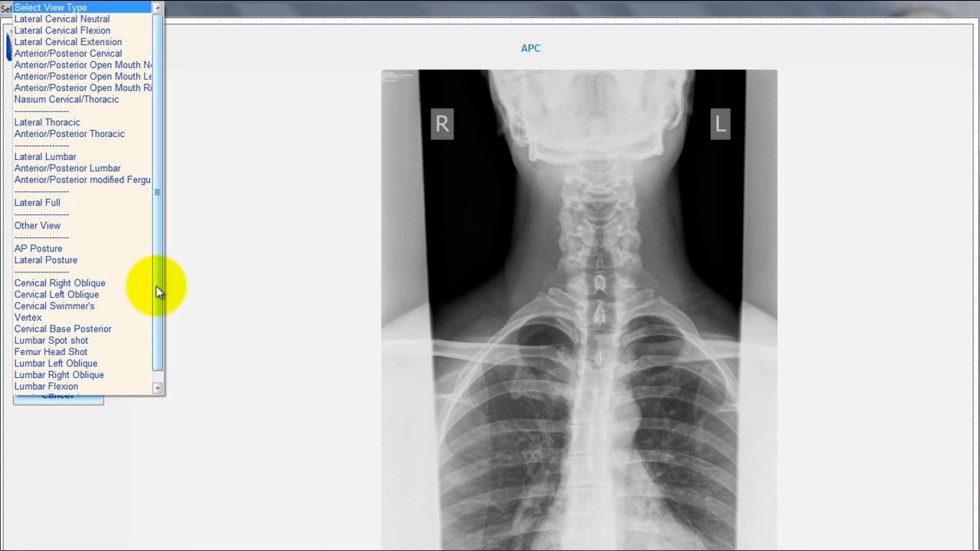
left_click(92, 20)
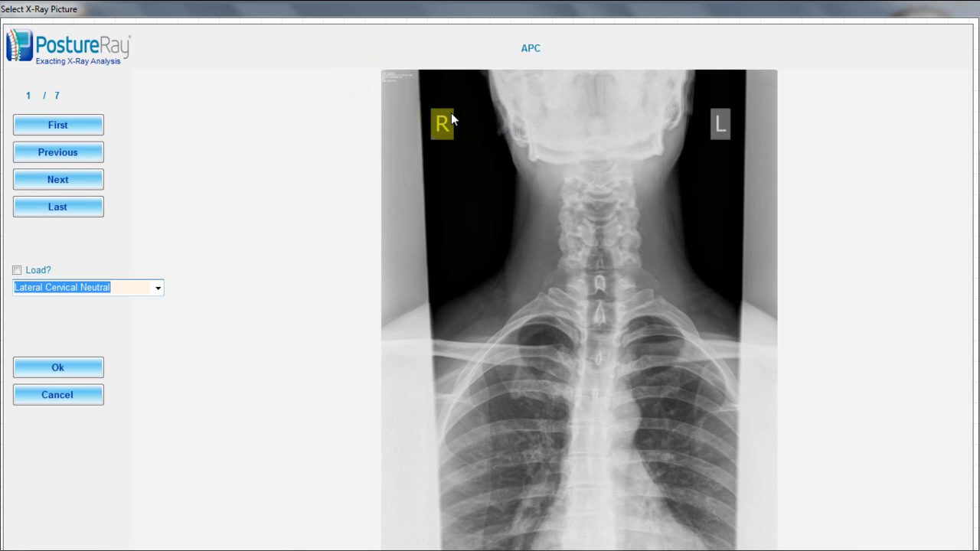
left_click(325, 161)
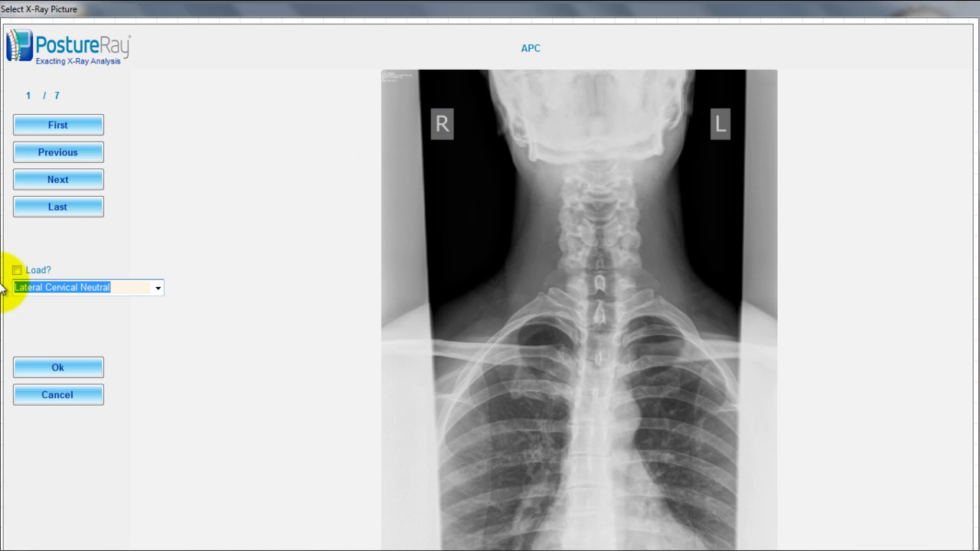
left_click(157, 287)
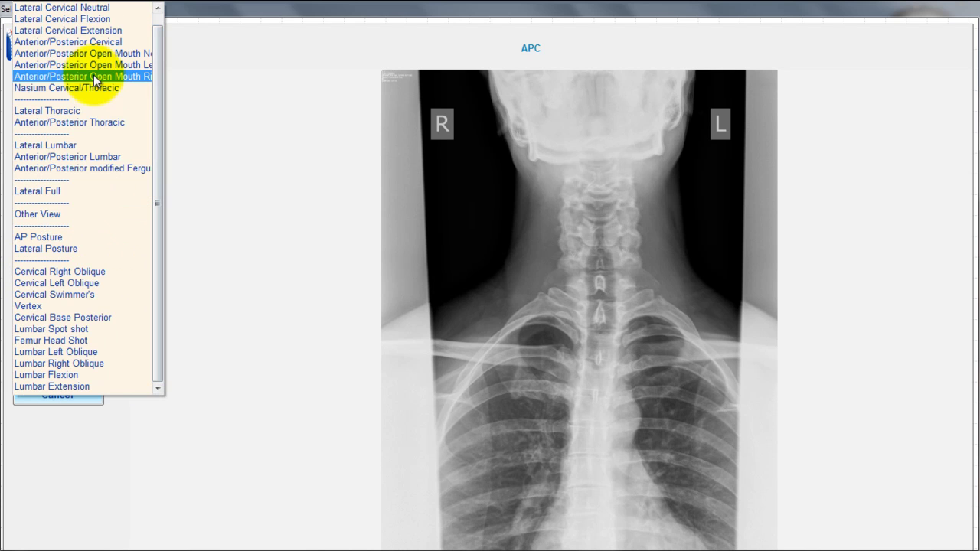
left_click(93, 43)
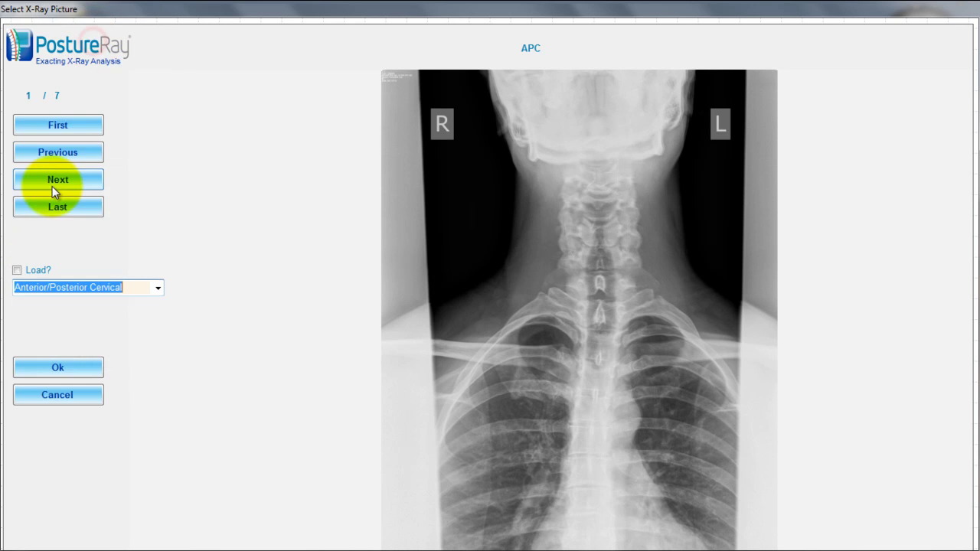
left_click(17, 270)
Step: Mark image 2 as AP modified Ferguson Short Leg and image 3 as AP Open Mouth Neutral for loading
left_click(65, 182)
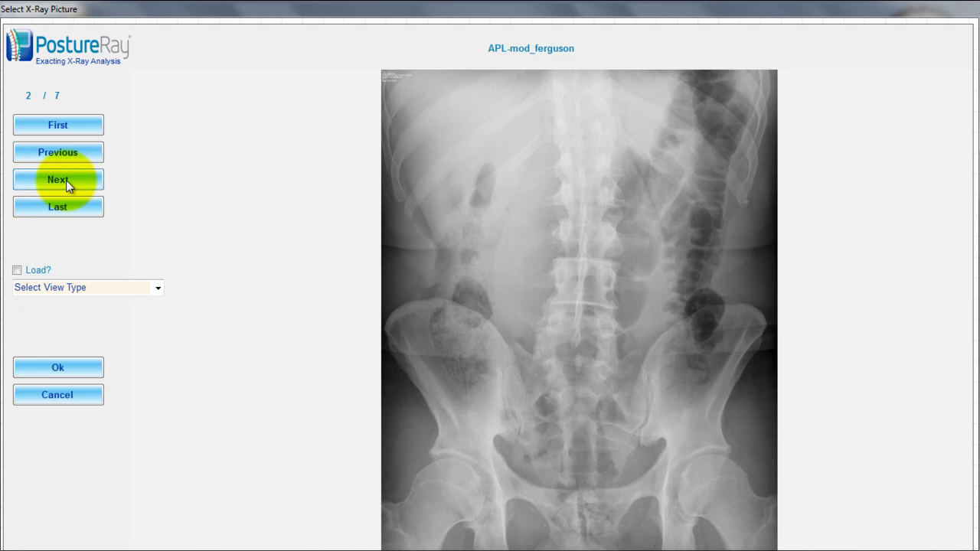
left_click(156, 290)
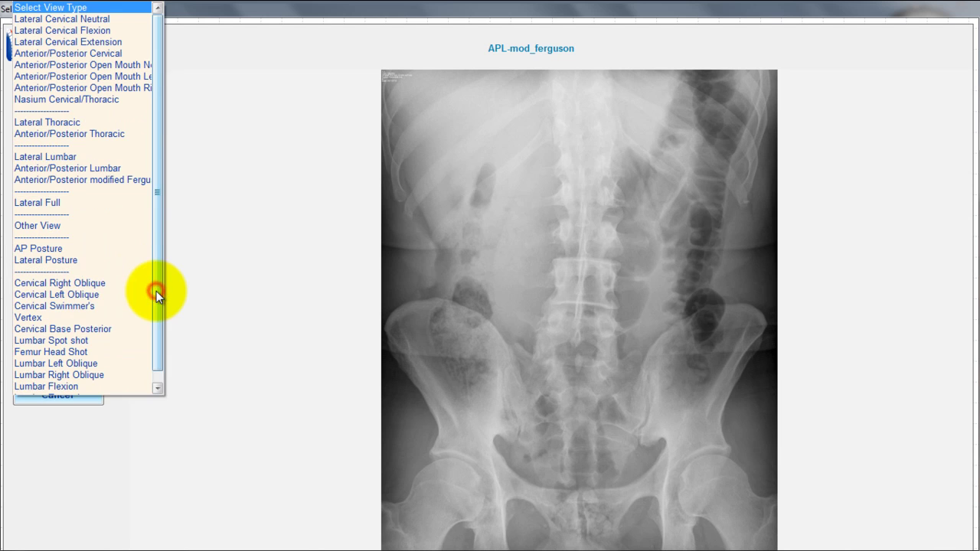
left_click(129, 181)
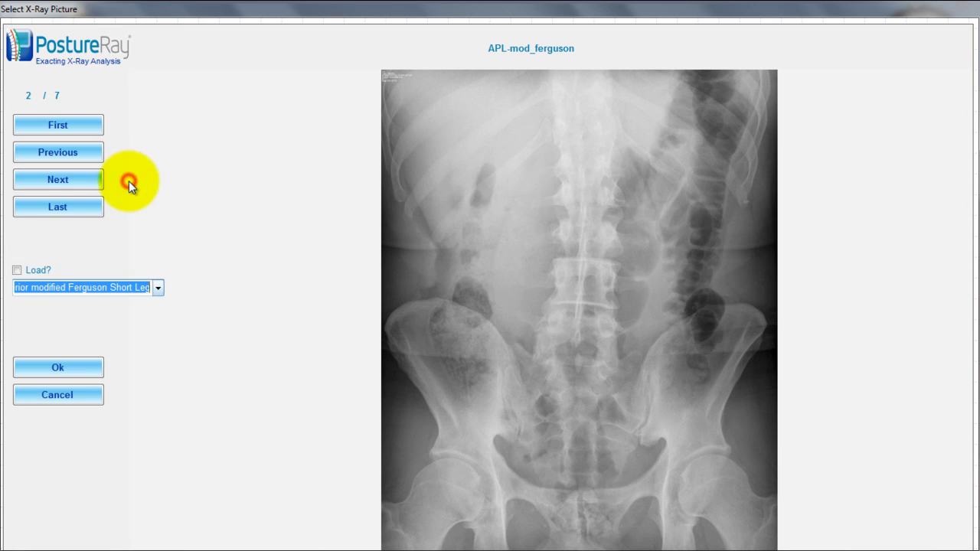
left_click(33, 267)
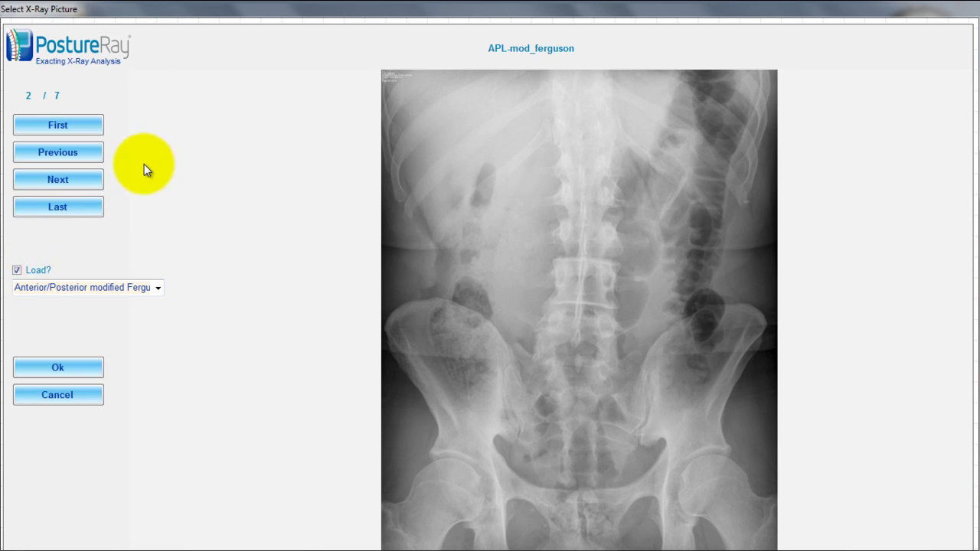
left_click(67, 179)
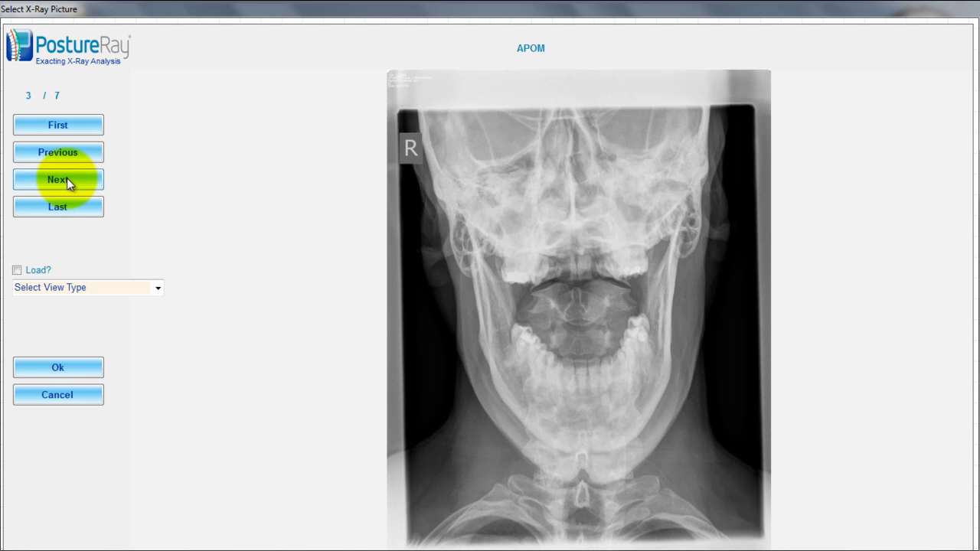
left_click(158, 287)
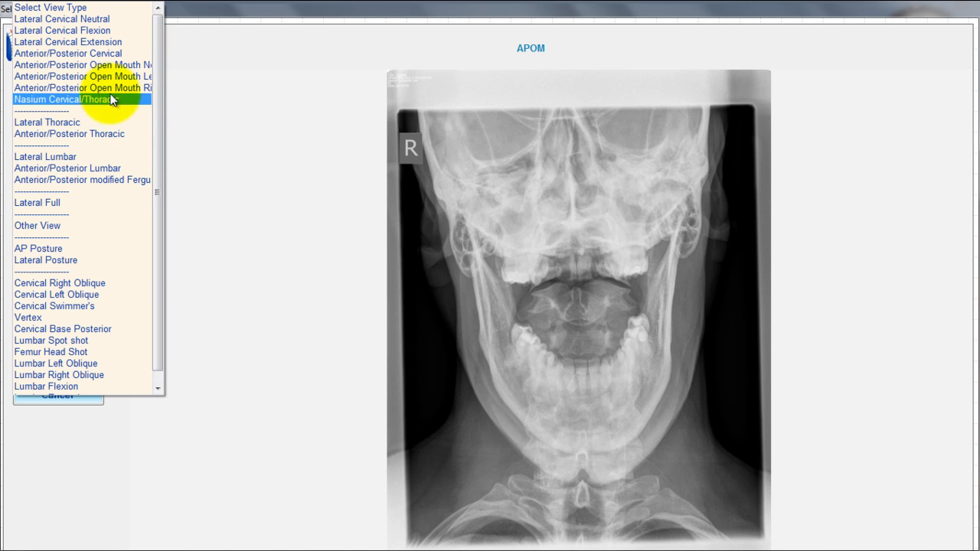
left_click(101, 64)
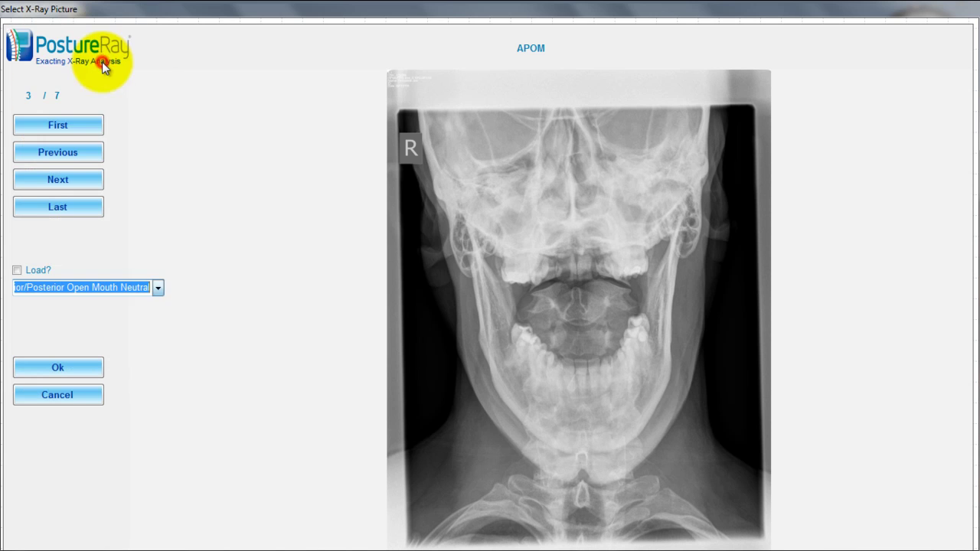
left_click(18, 271)
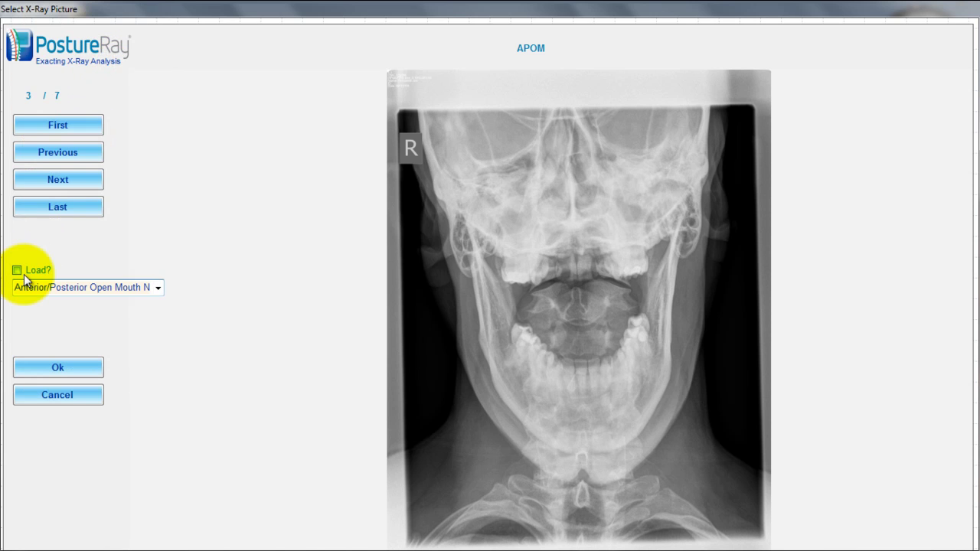
Step: Mark image 4 as Anterior/Posterior Thoracic and image 5 as Lateral Cervical Neutral for loading
left_click(76, 178)
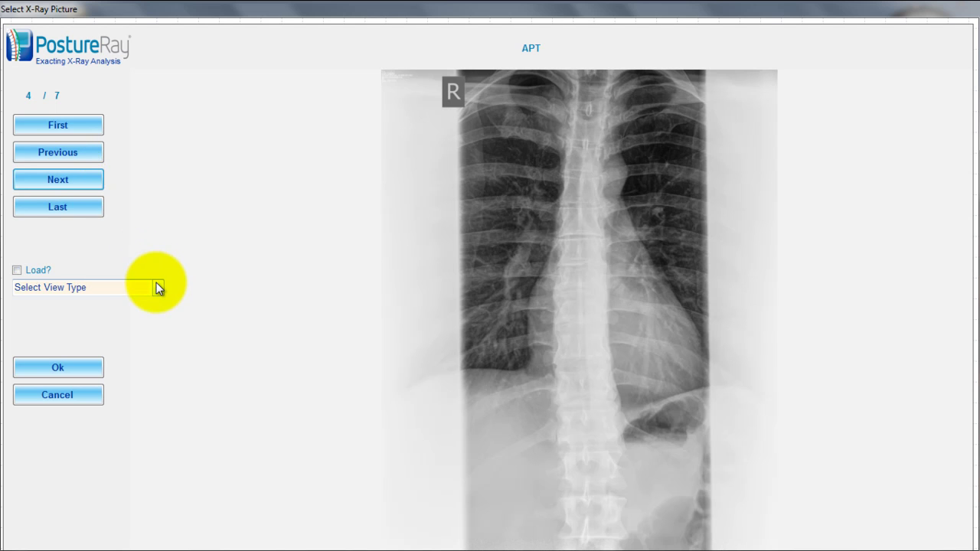
left_click(156, 284)
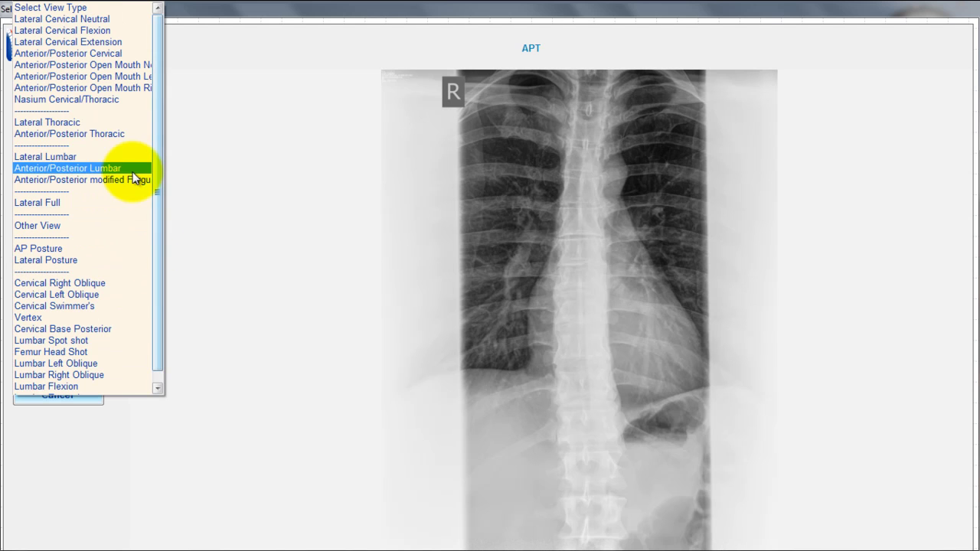
left_click(113, 137)
left_click(24, 271)
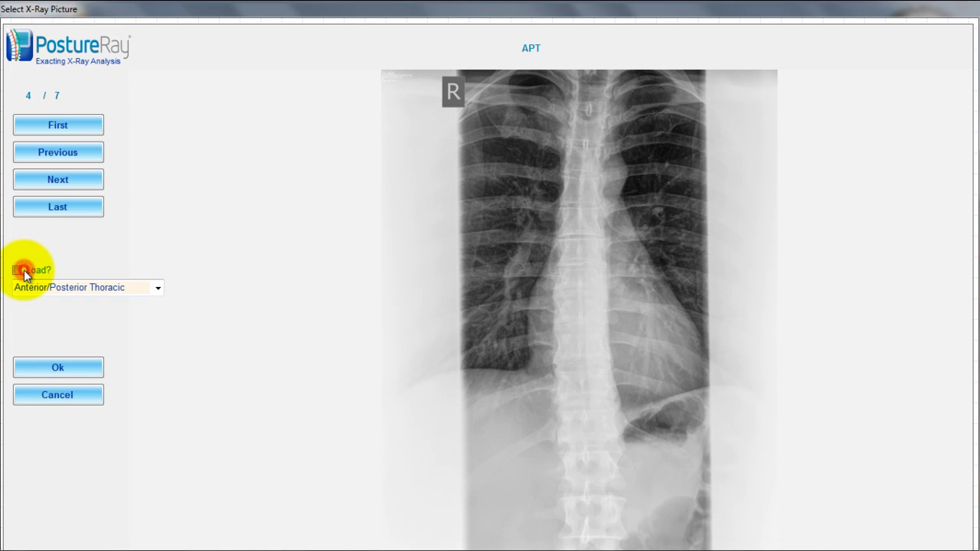
left_click(33, 268)
left_click(81, 178)
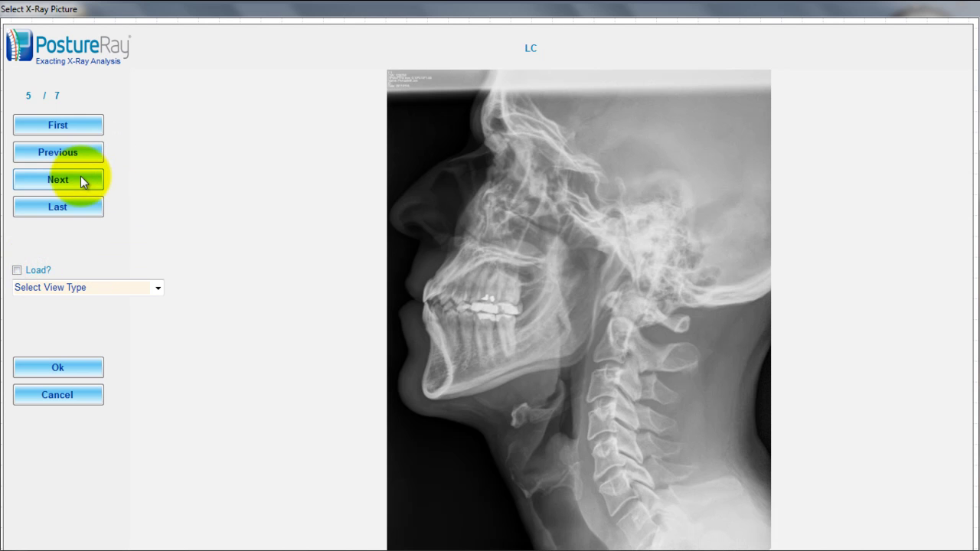
left_click(157, 287)
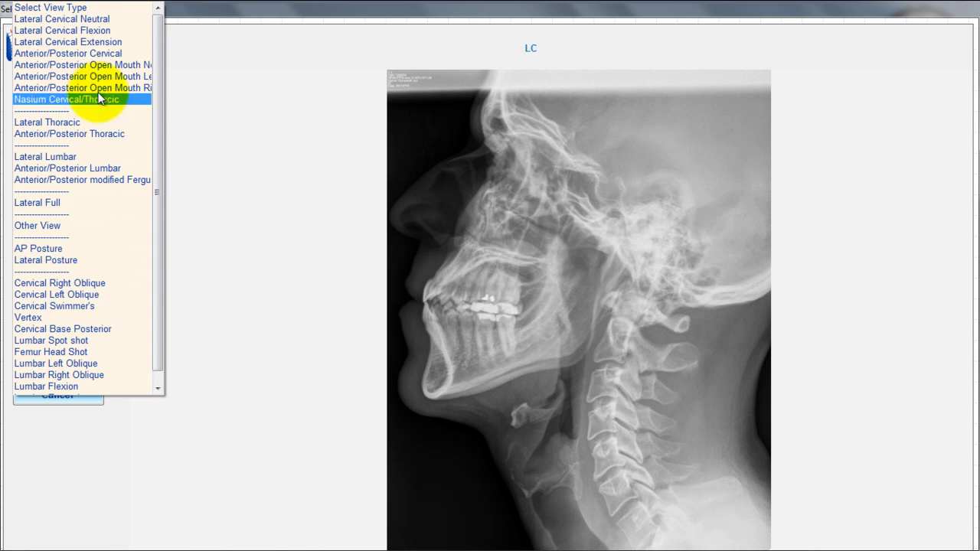
left_click(76, 19)
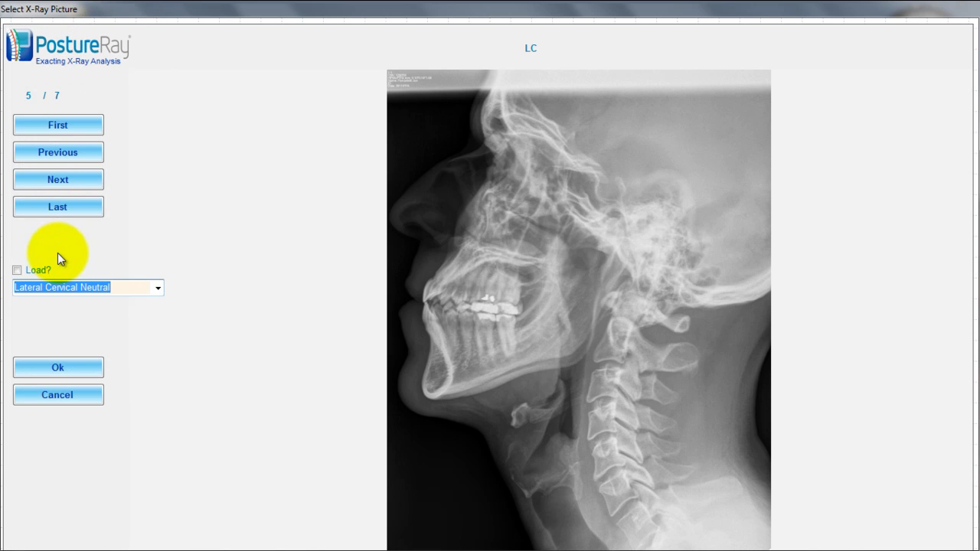
left_click(42, 267)
Step: Mark image 6 as Lateral Lumbar and image 7 as Lateral Thoracic for loading, then confirm
left_click(82, 183)
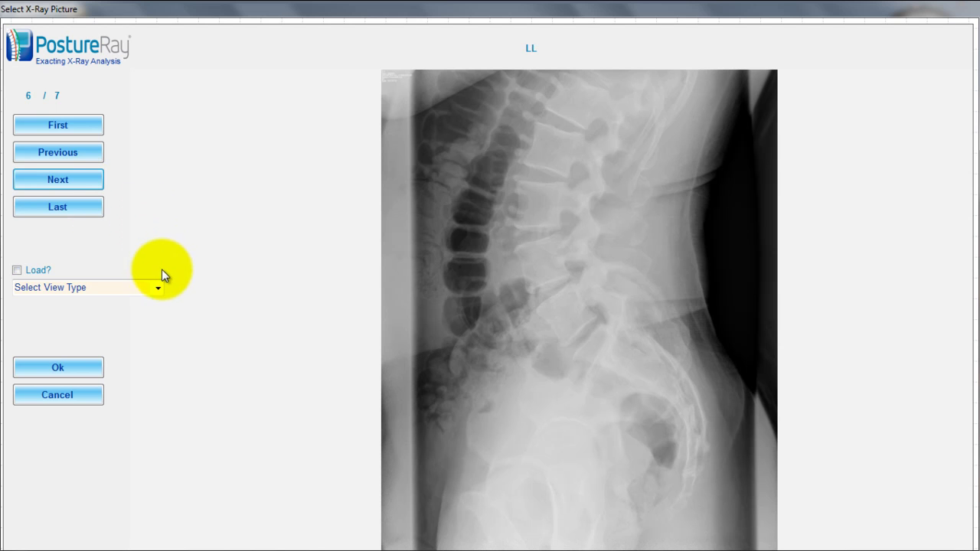
left_click(158, 284)
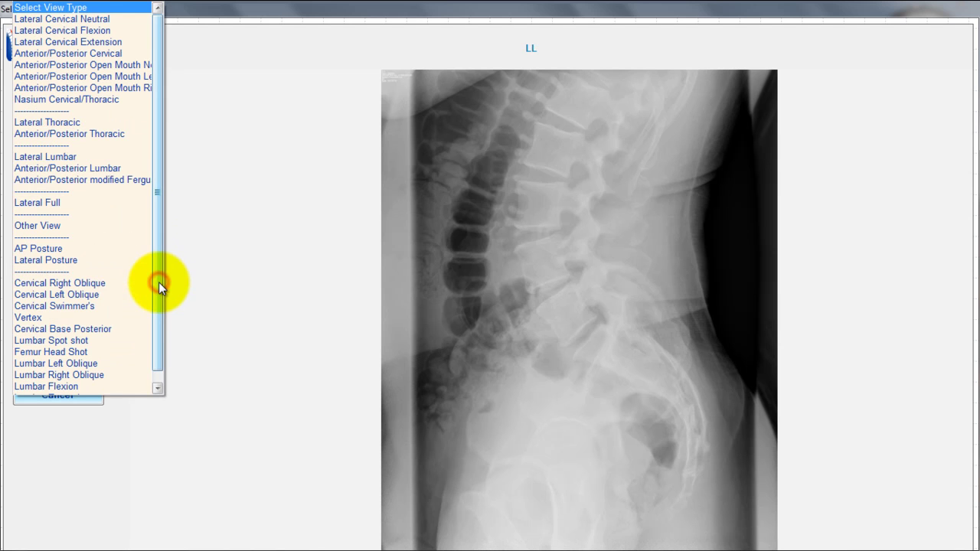
left_click(113, 159)
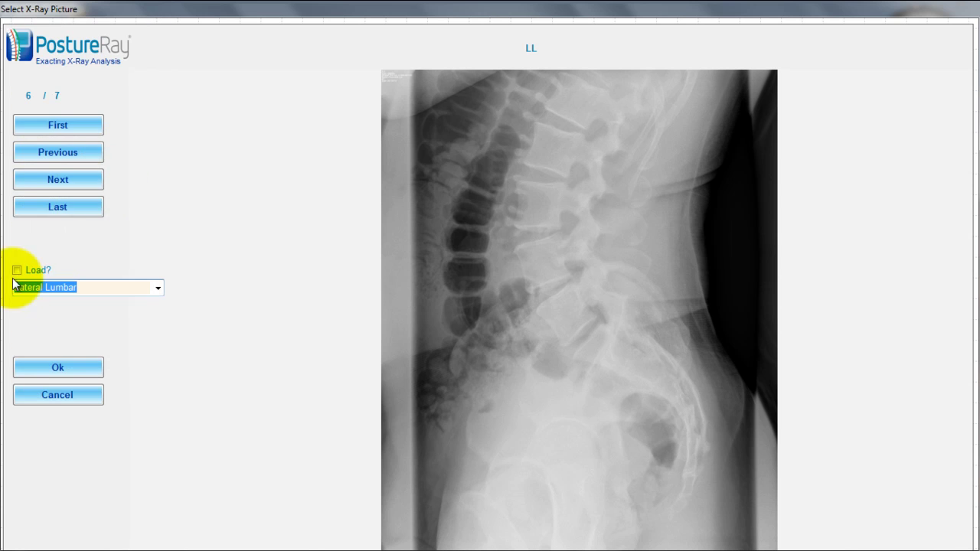
left_click(17, 270)
left_click(78, 178)
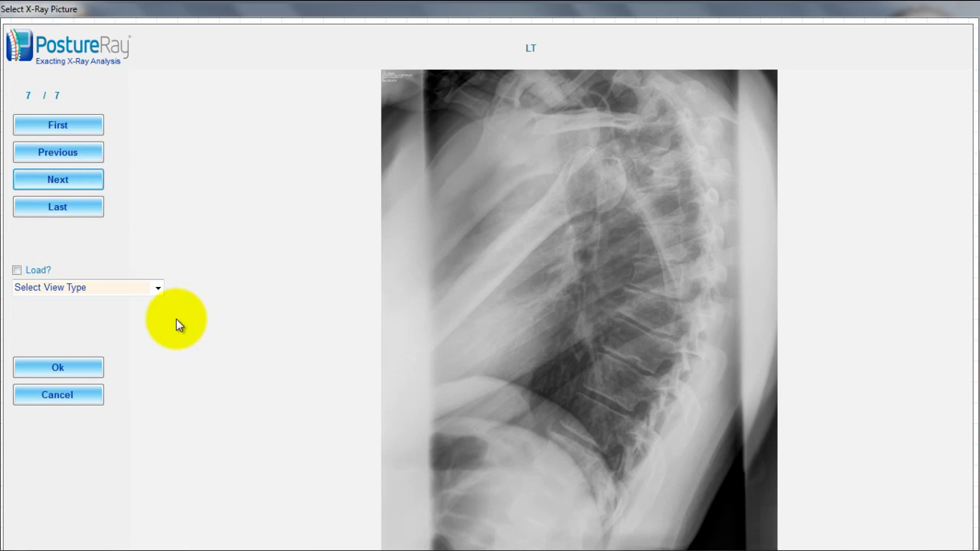
left_click(158, 289)
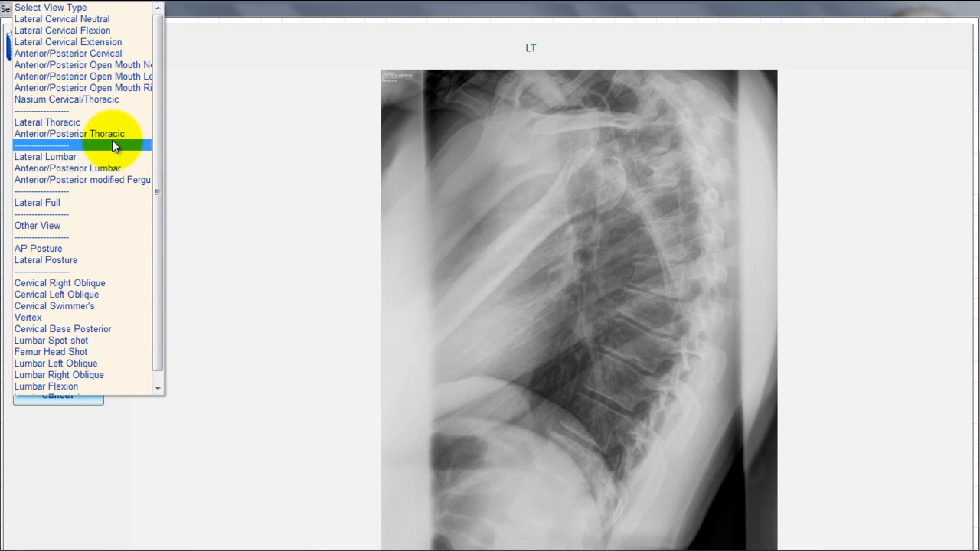
left_click(90, 123)
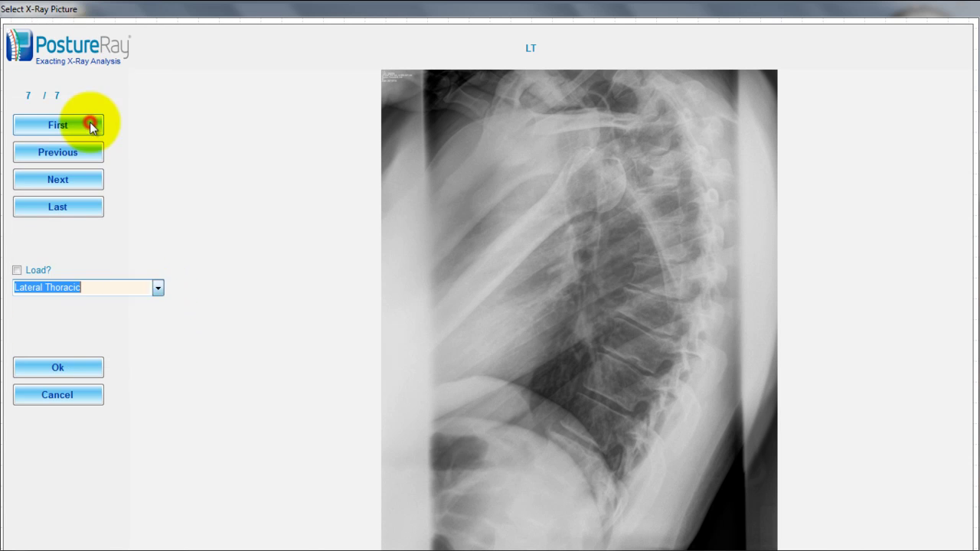
left_click(43, 274)
left_click(82, 368)
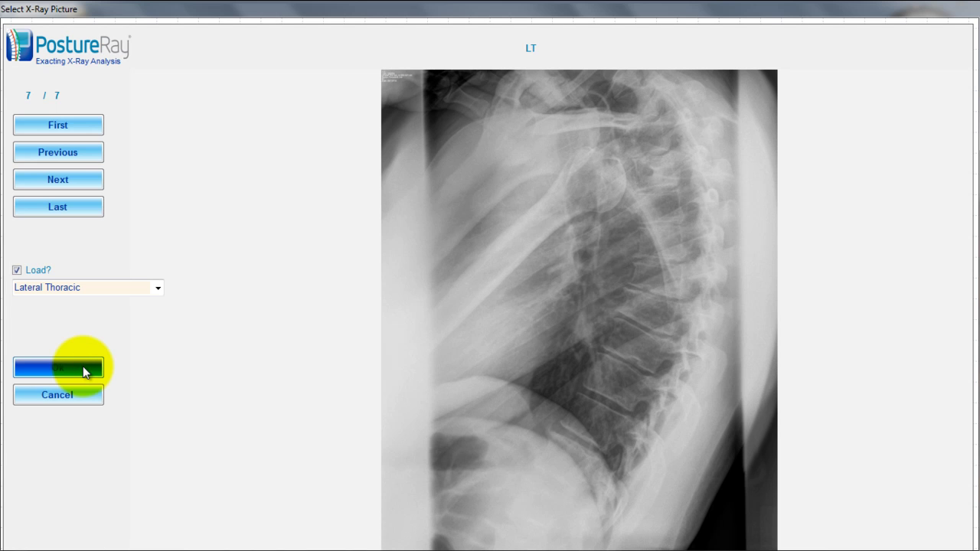
Step: Import the X-rays, cropping the lateral cervical film to the neck and loading it at 240 × 300 mm
left_click(83, 370)
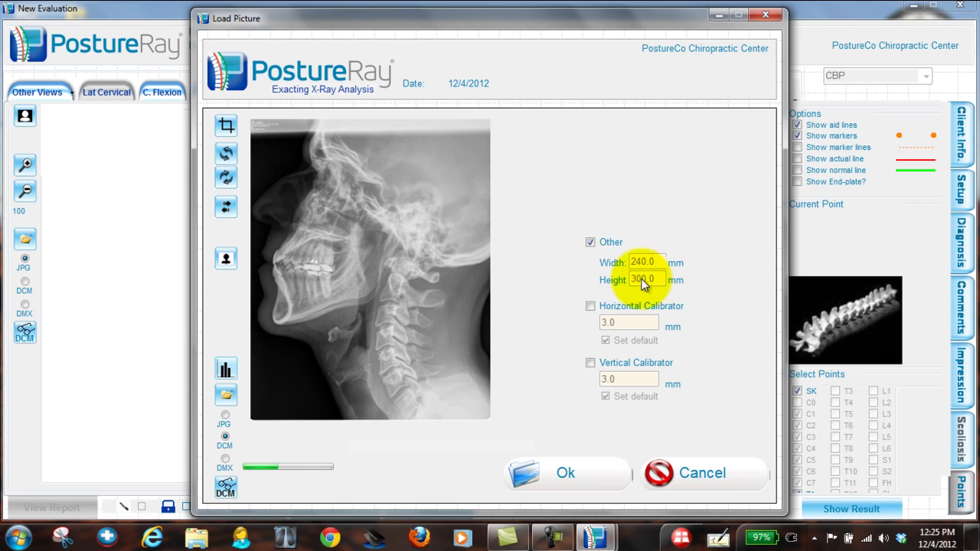
left_click(227, 125)
left_click_drag(314, 207, 499, 435)
left_click(437, 299)
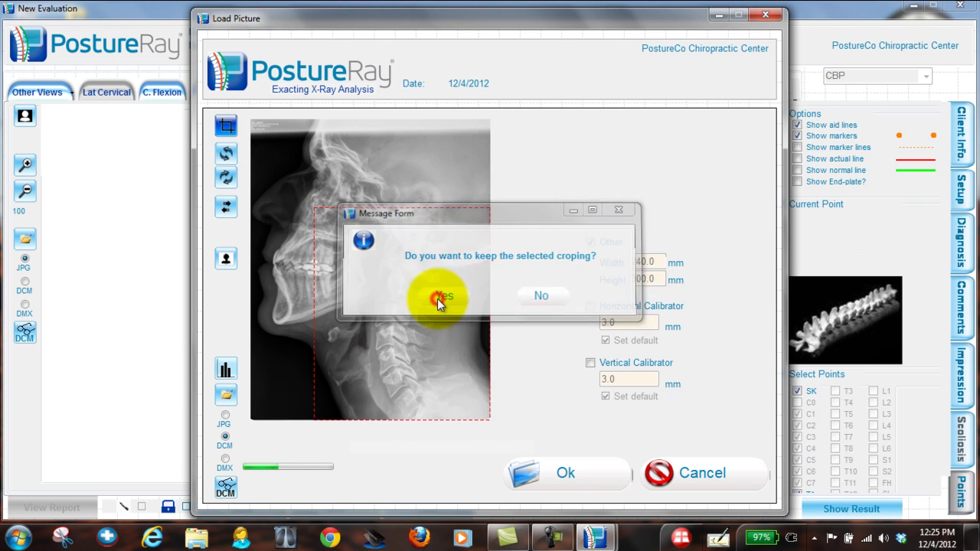
left_click(567, 470)
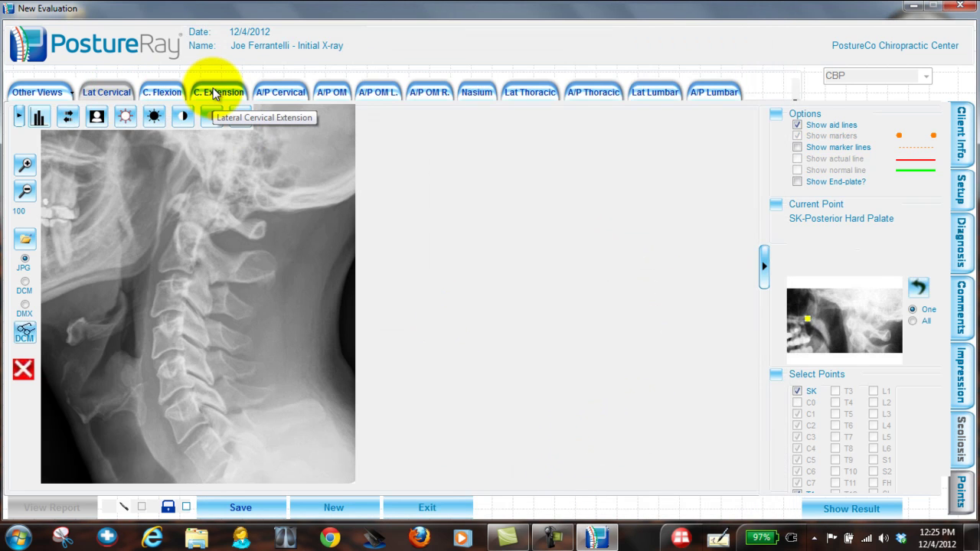
Step: Load the AP cervical X-ray, then crop the open-mouth AP X-ray to the jaw (155.9 × 131.4 mm) and load it
left_click(281, 92)
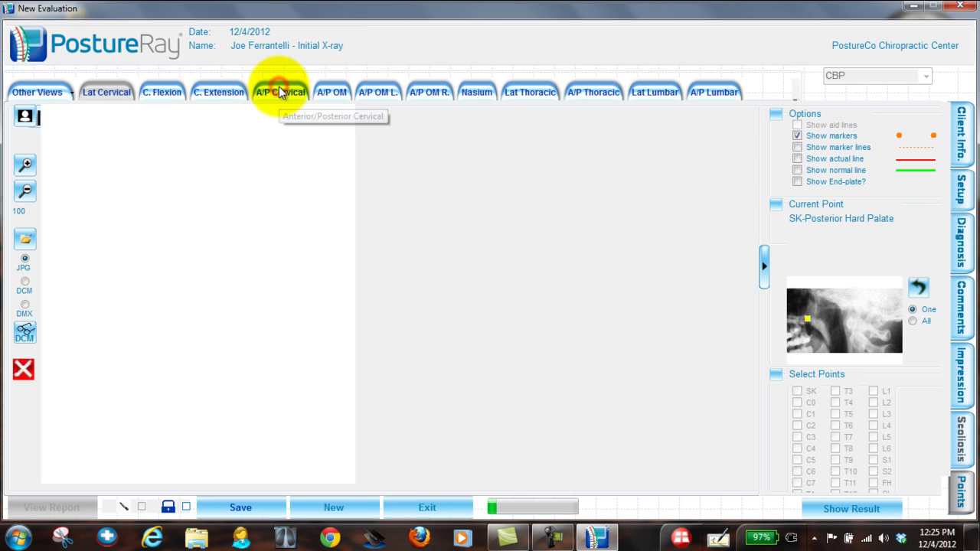
left_click(594, 466)
left_click(337, 93)
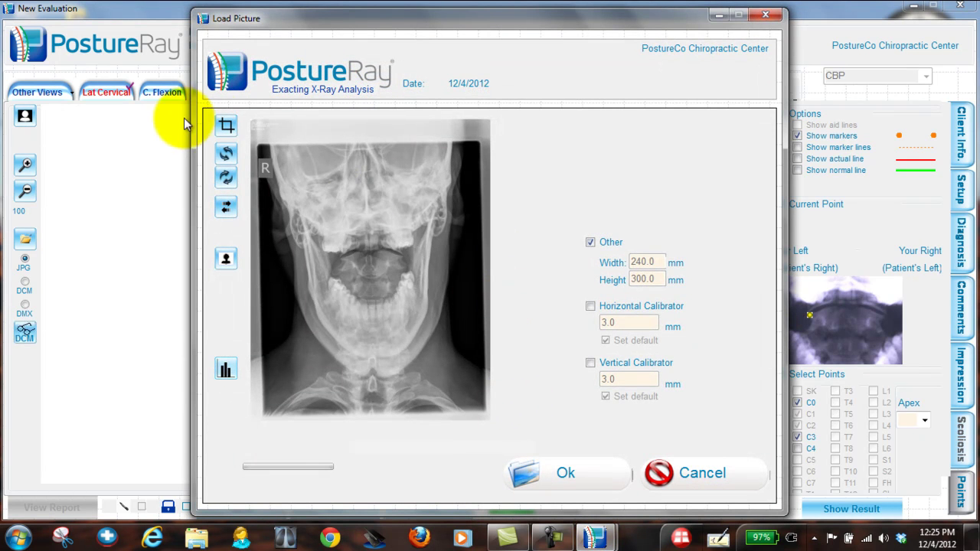
left_click(226, 125)
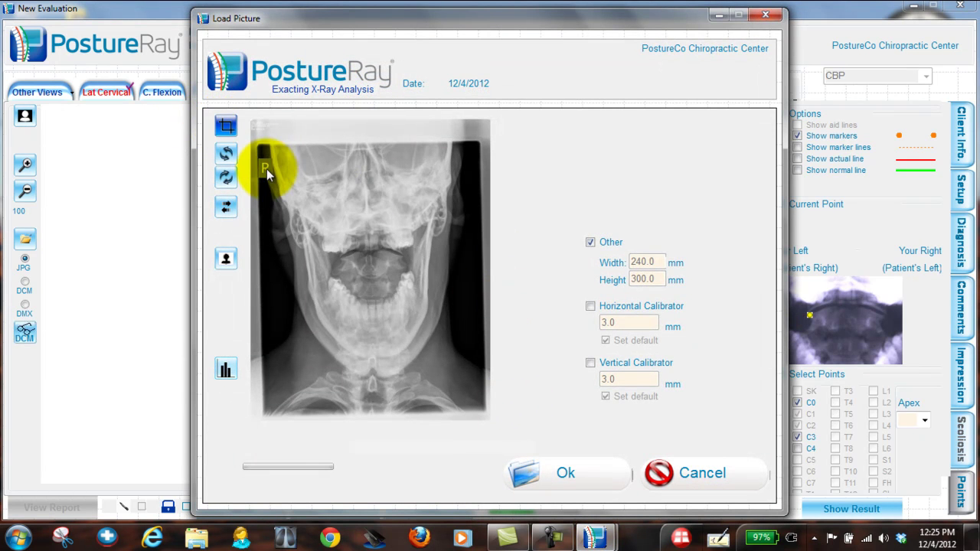
left_click(224, 208)
left_click(224, 210)
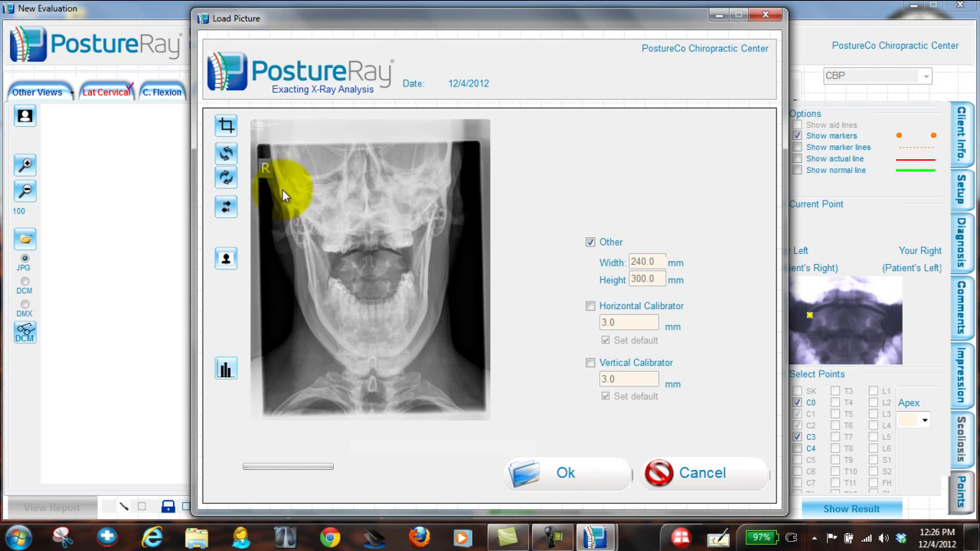
left_click(225, 125)
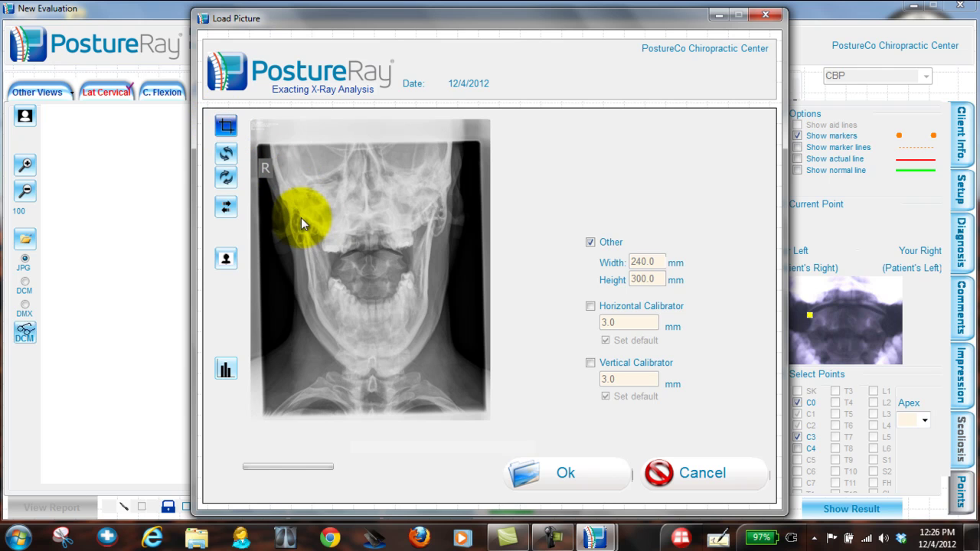
left_click_drag(293, 212, 450, 343)
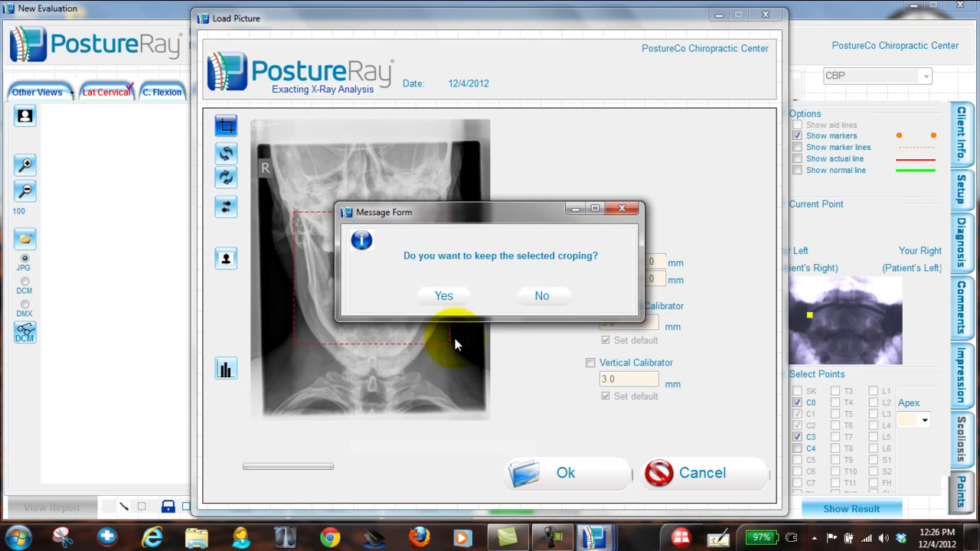
left_click(448, 296)
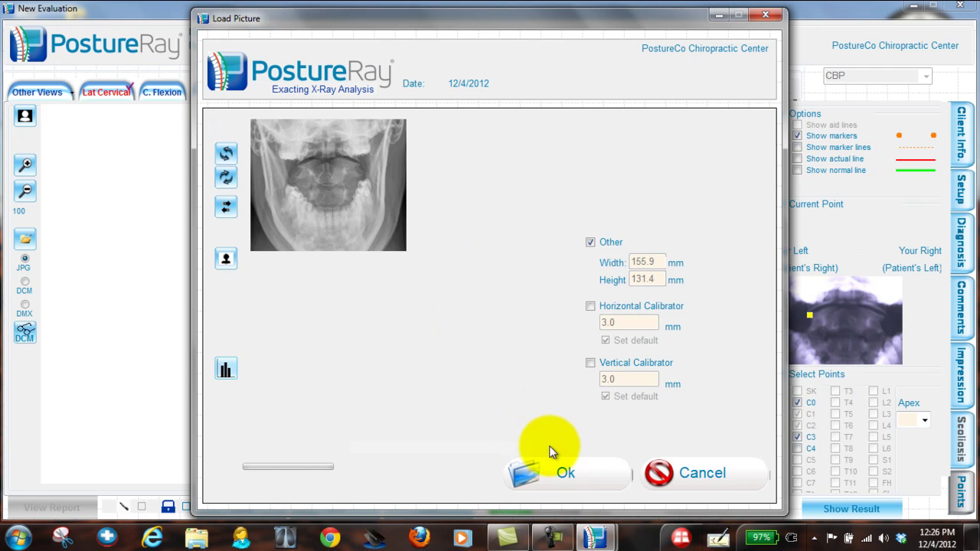
left_click(570, 474)
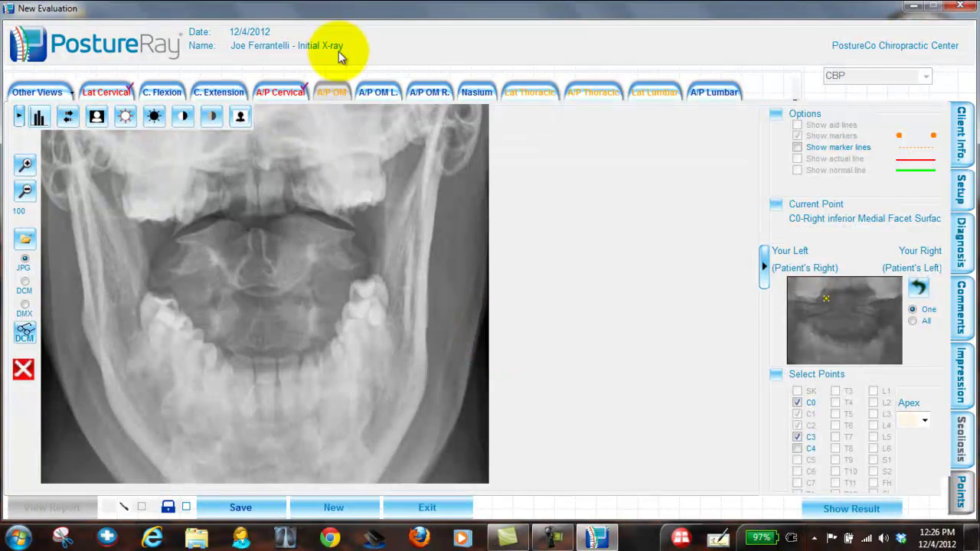
Step: Accept the open-mouth X-ray, undo both stray landmark points, and bring up the lateral thoracic X-ray
left_click(431, 109)
left_click(923, 291)
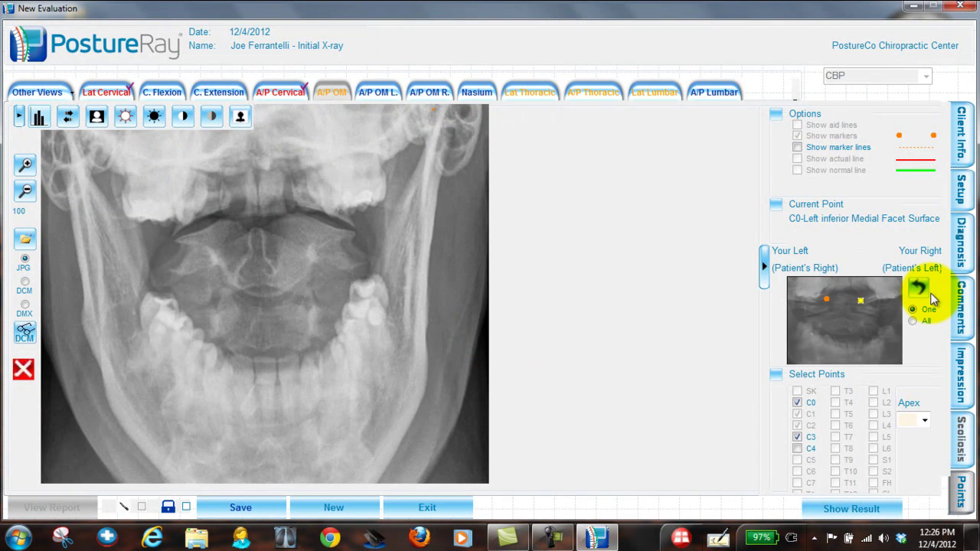
left_click(922, 289)
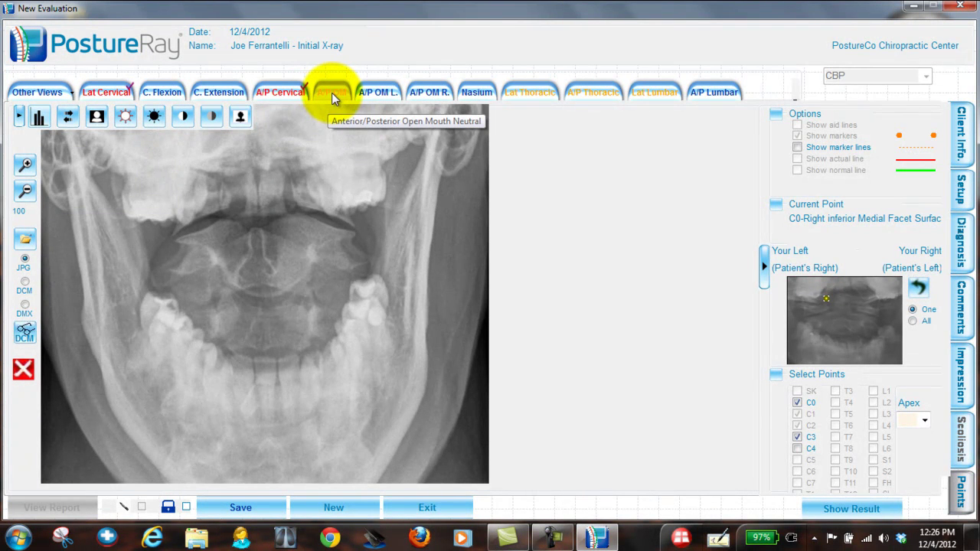
left_click(527, 91)
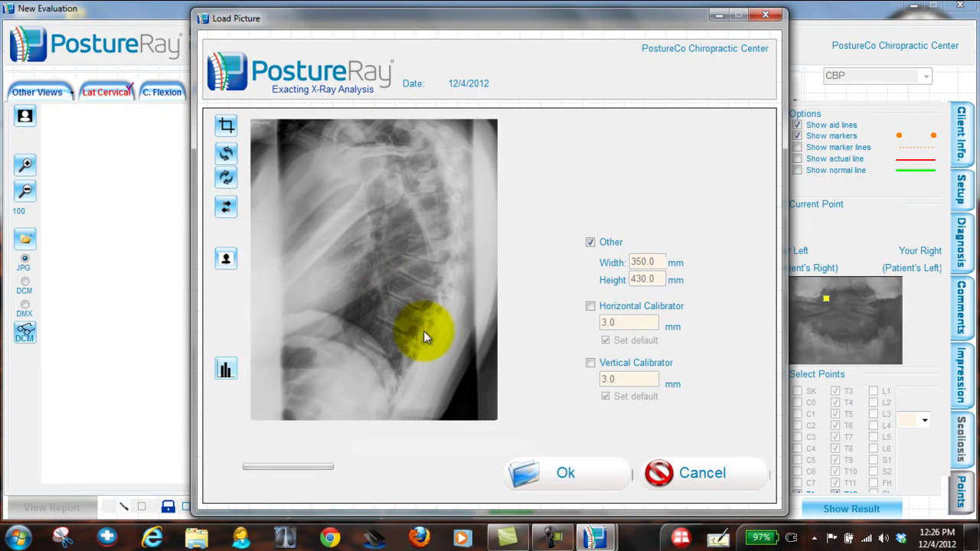
Step: Load the lateral thoracic, A/P thoracic and repositioned lateral lumbar X-rays, then save the evaluation
left_click(581, 473)
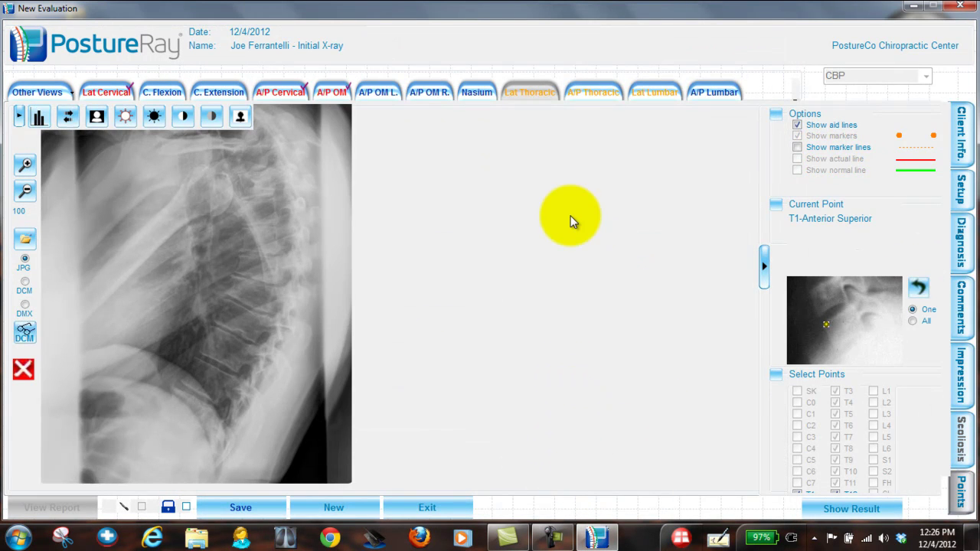
left_click(603, 91)
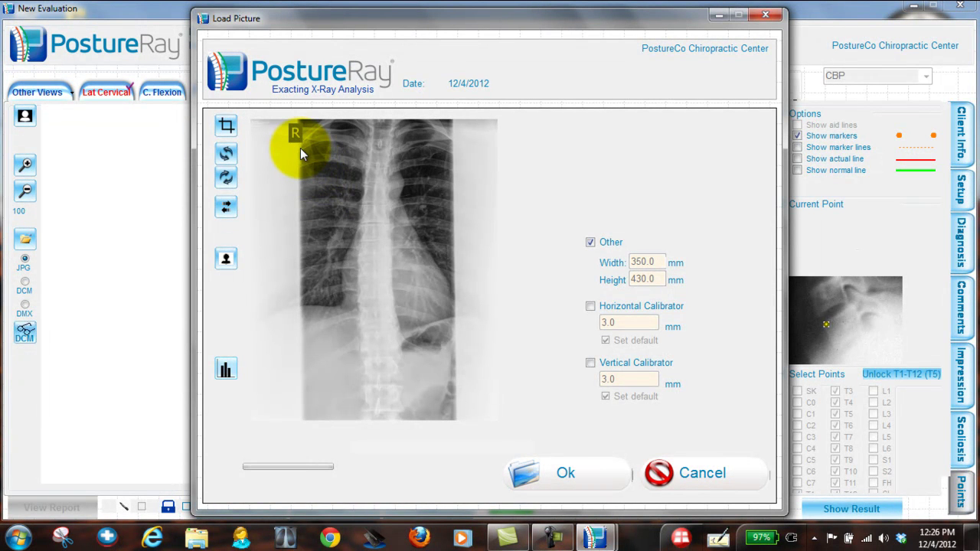
left_click(548, 476)
left_click(653, 89)
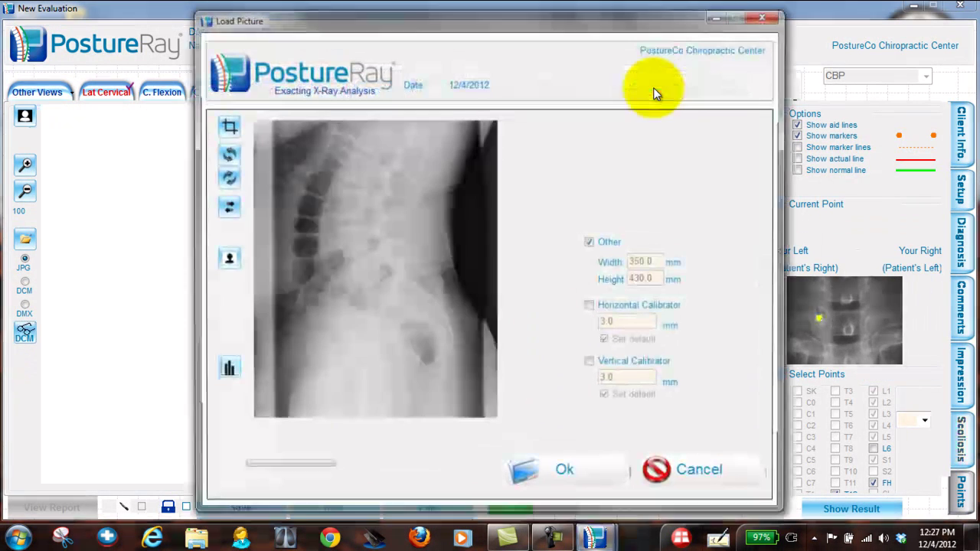
left_click_drag(307, 170, 310, 239)
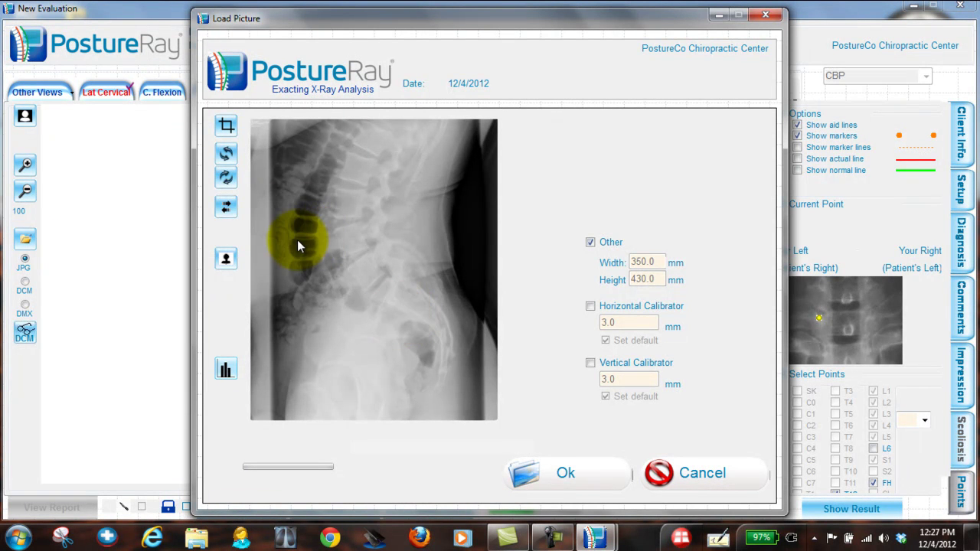
left_click(555, 477)
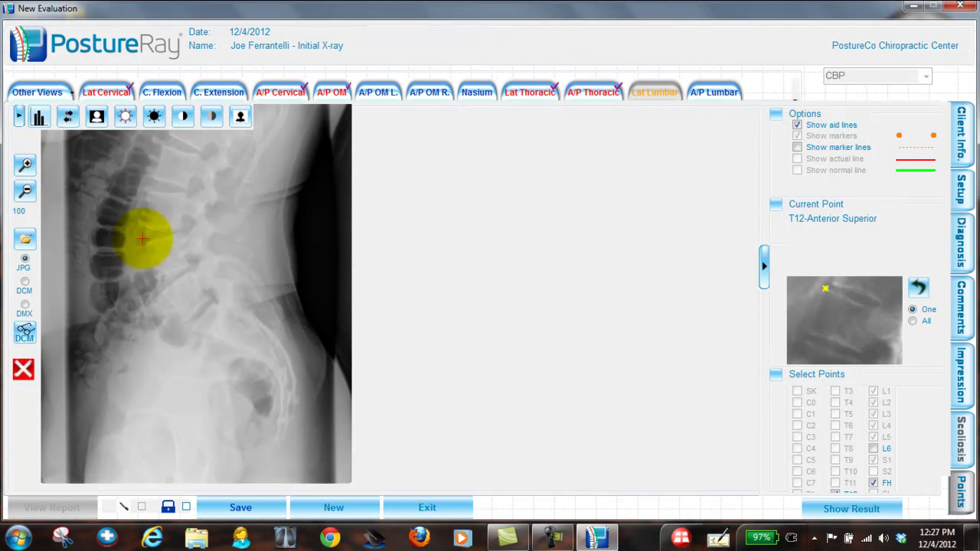
left_click(23, 115)
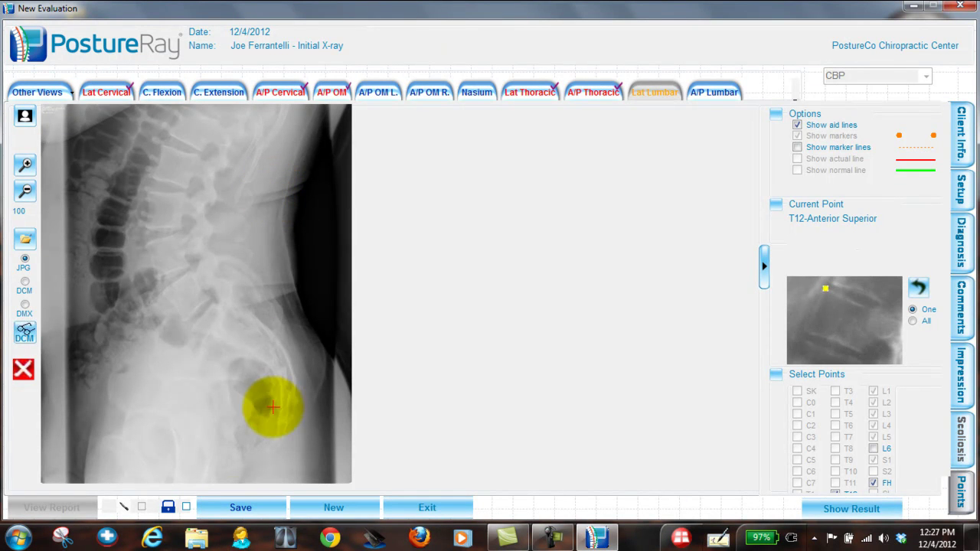
left_click(253, 509)
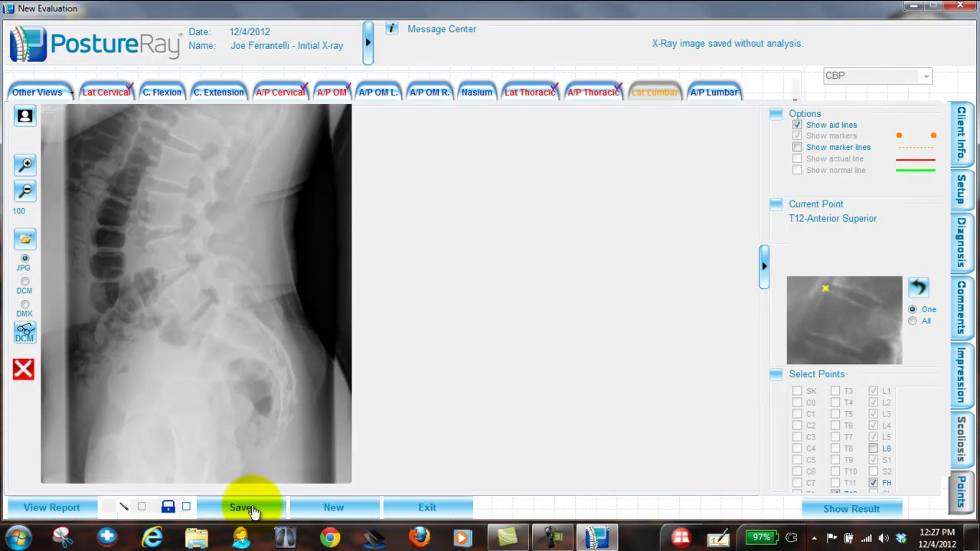
Step: Exit the saved evaluation and start a new evaluation
left_click(441, 507)
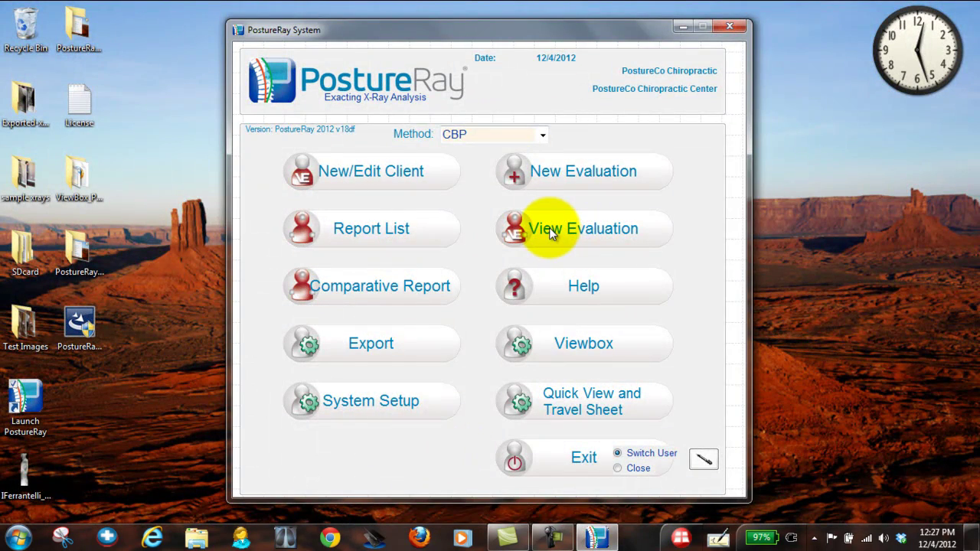
left_click(580, 174)
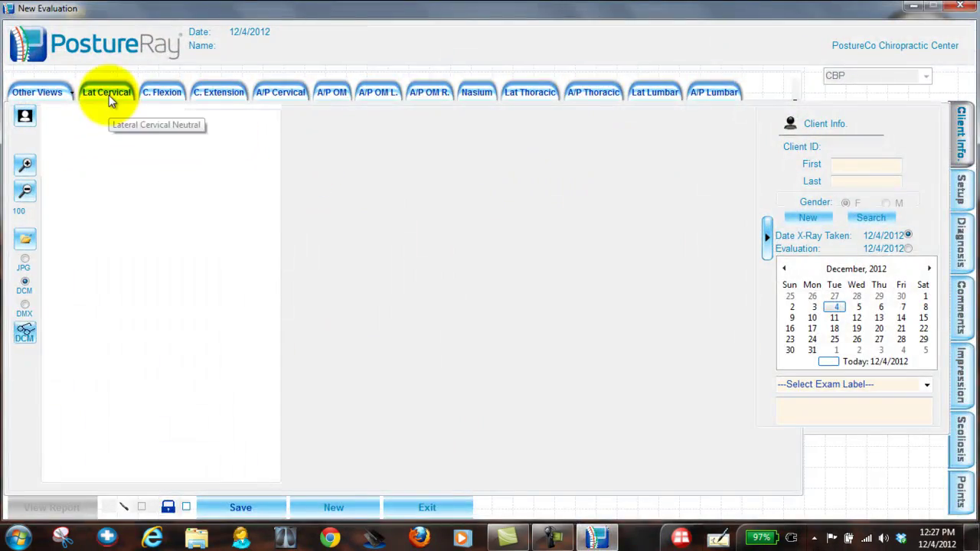
left_click(108, 95)
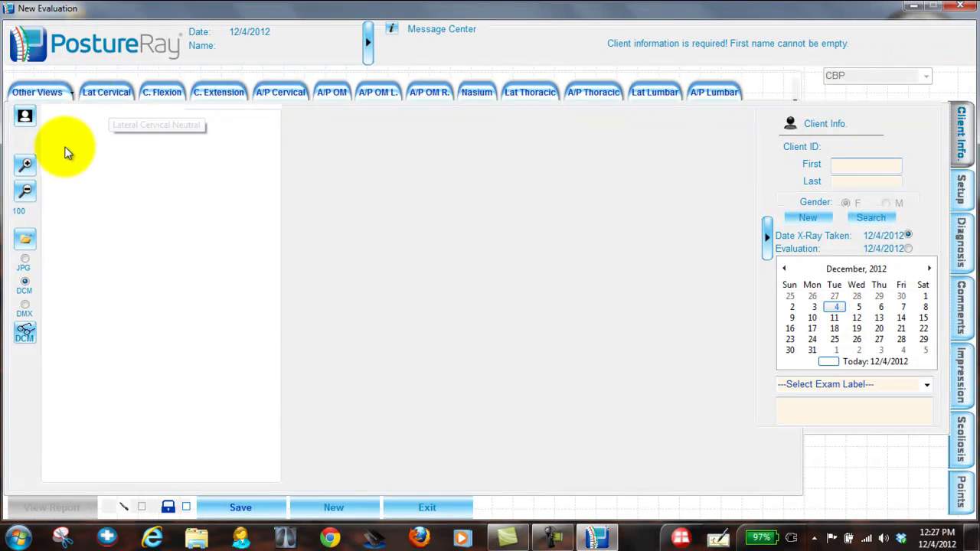
Step: Find the existing client by last name and start a new Re-exam evaluation for them
left_click(870, 218)
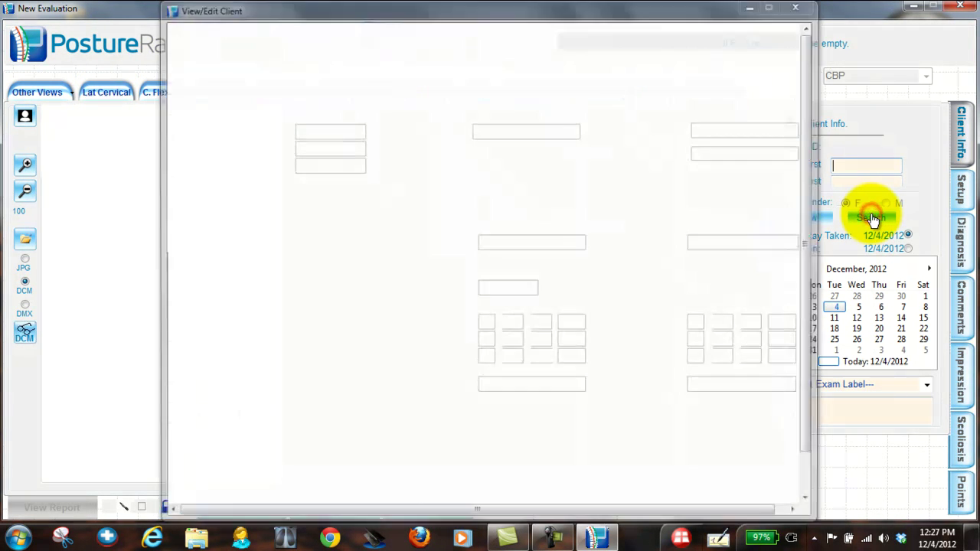
left_click(268, 152)
left_click(308, 149)
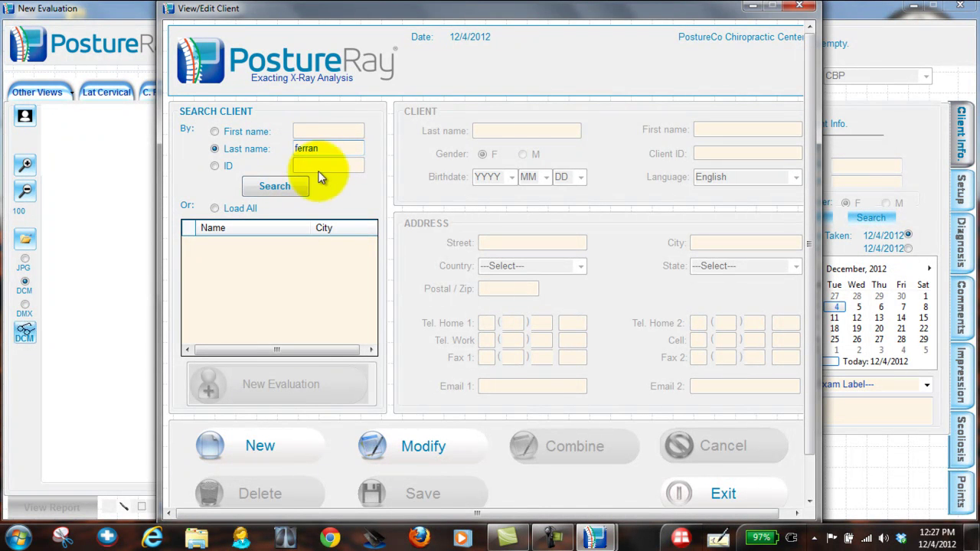
left_click(277, 186)
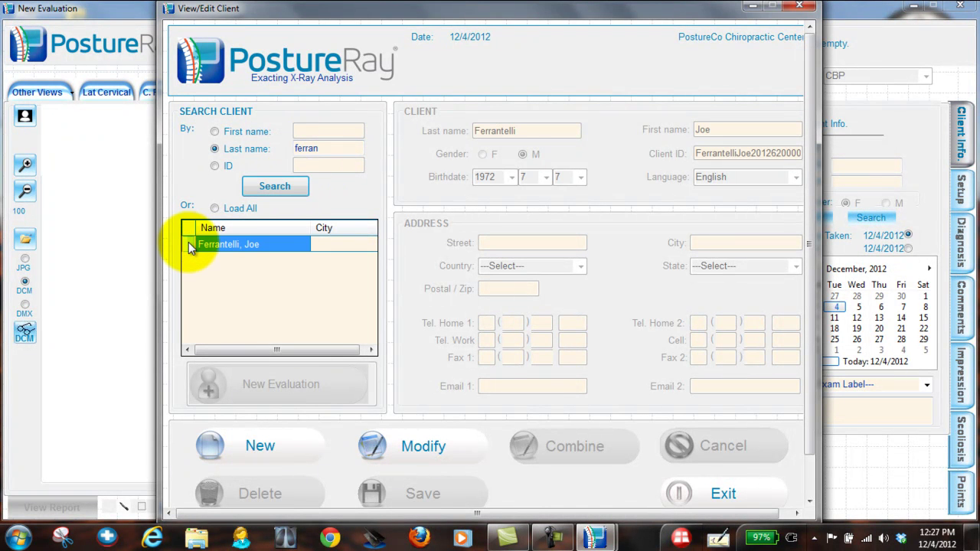
left_click(188, 245)
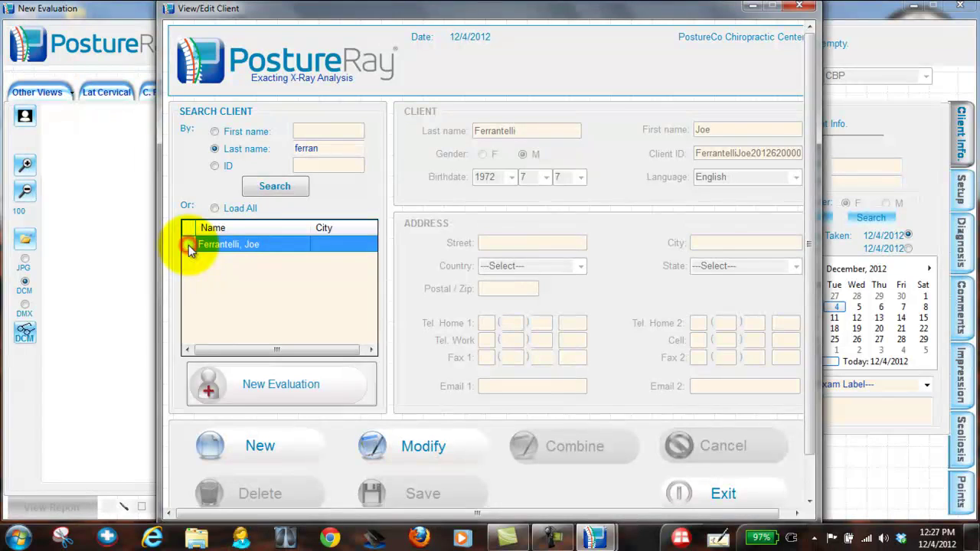
left_click(287, 385)
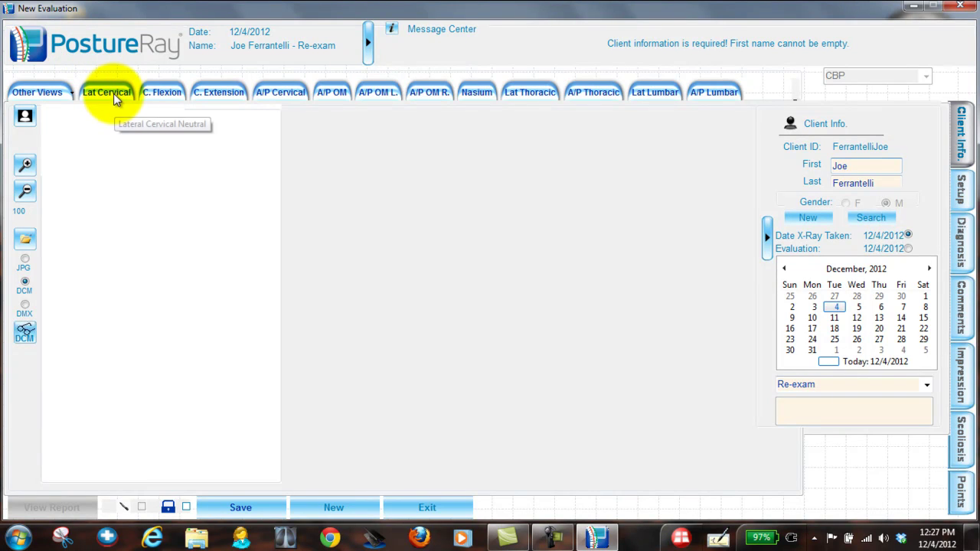
Step: Set the exam label to Other Exam Type named 'New Whiplash' and show the Lateral Cervical view
left_click(925, 386)
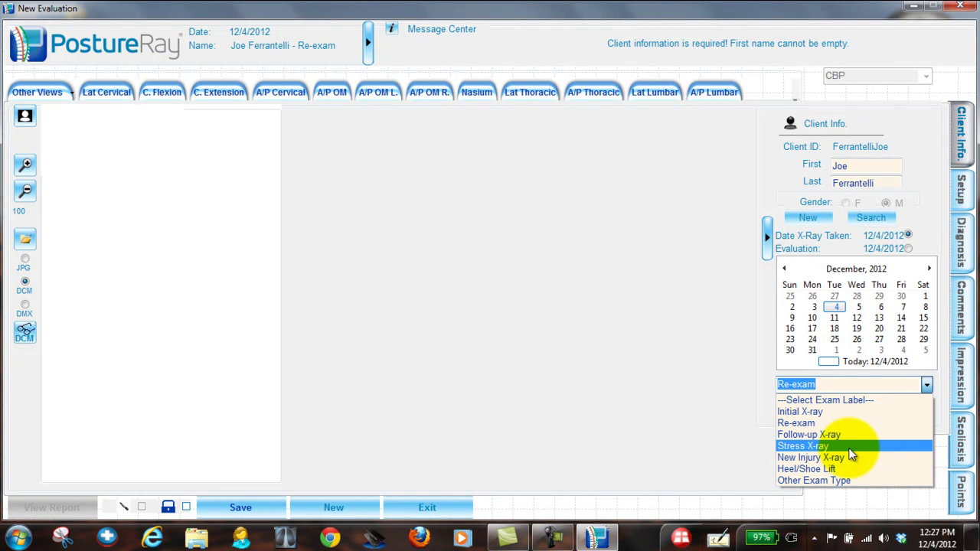
left_click(848, 480)
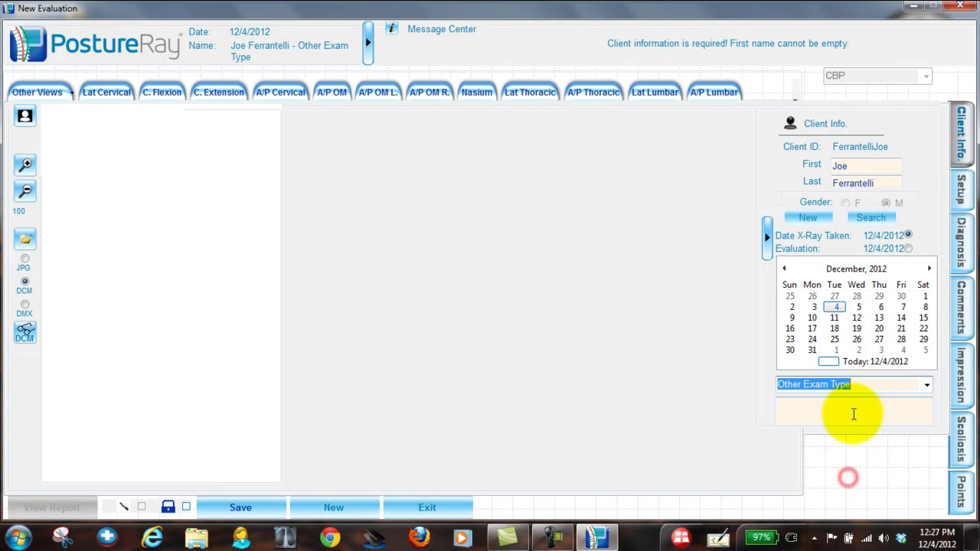
left_click(848, 415)
type("New Whiplash")
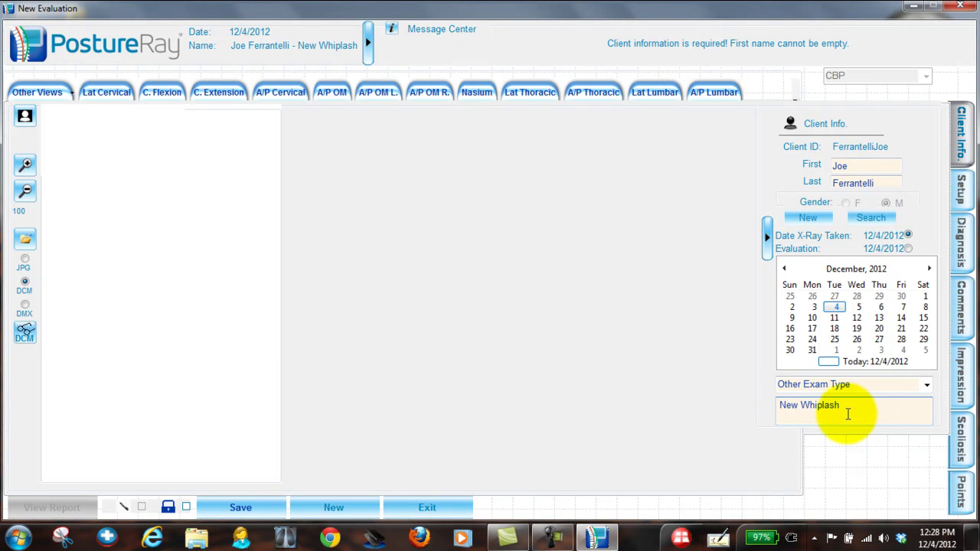
left_click(122, 92)
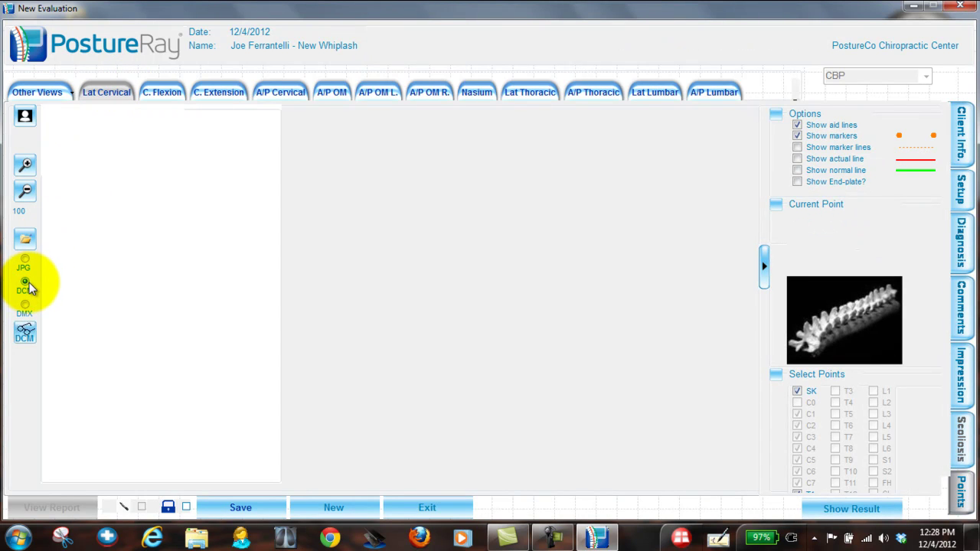
Step: Browse to Desktop > sample xrays > DICOM xray Samples and sort the files by type
left_click(25, 243)
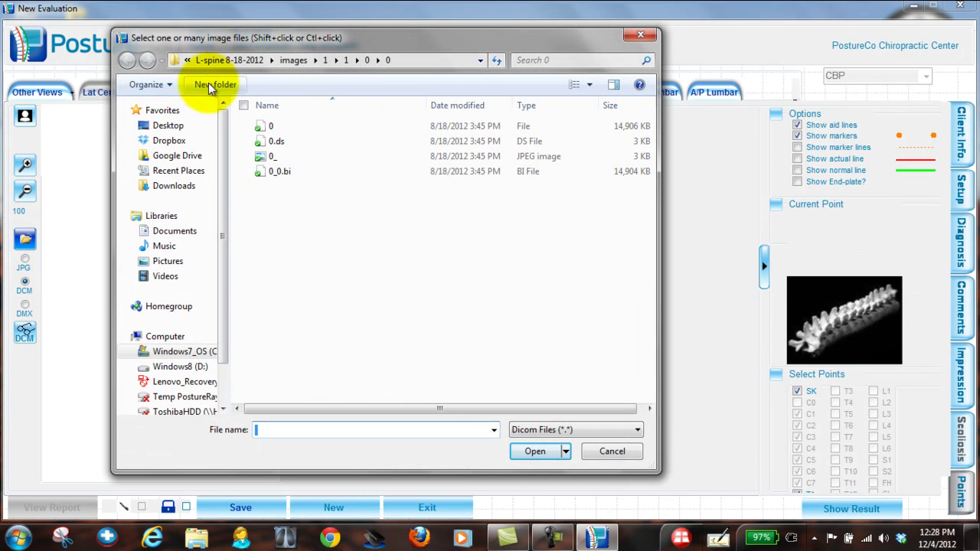
left_click(170, 126)
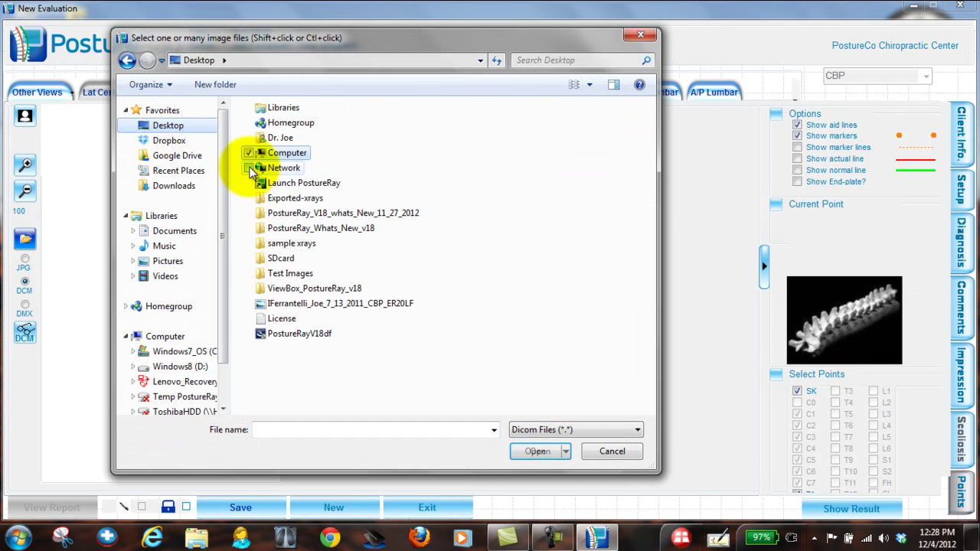
left_click(288, 155)
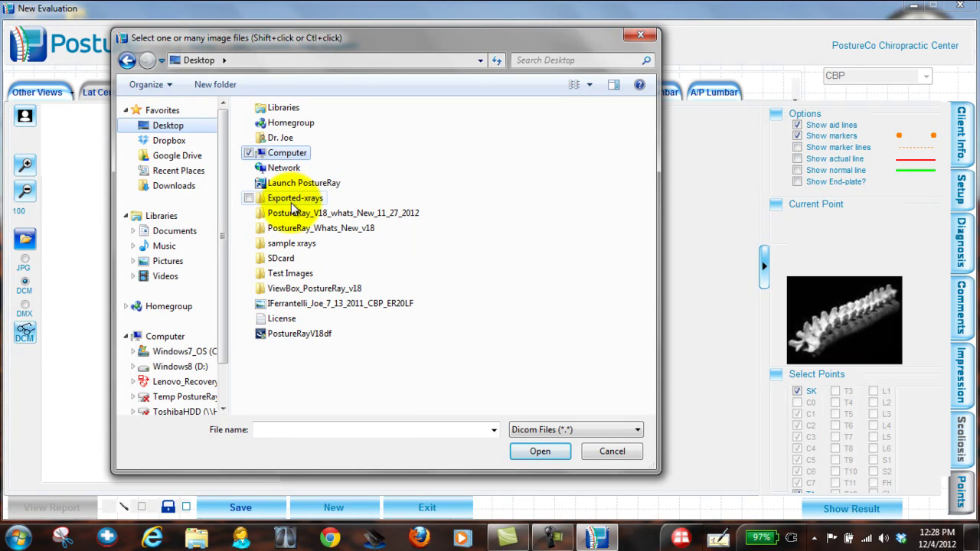
double_click(290, 243)
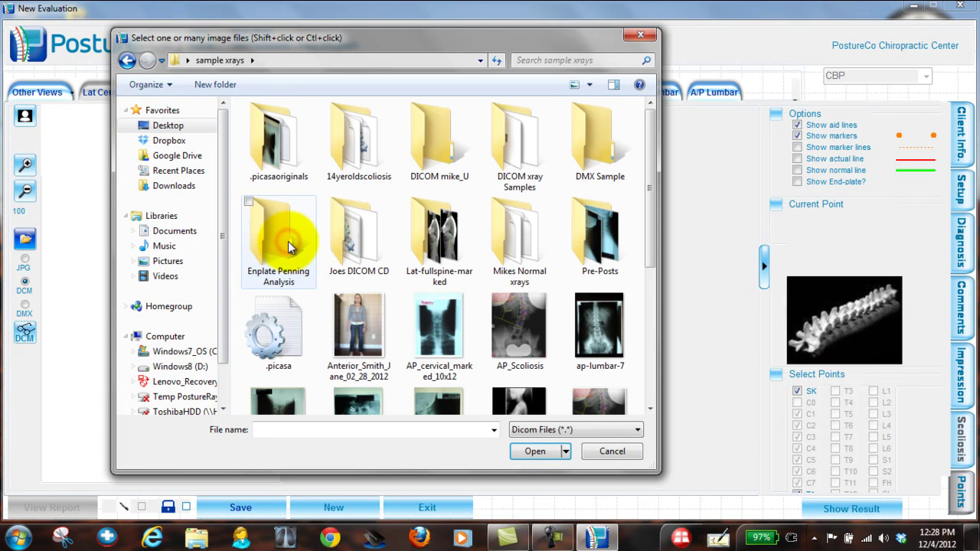
double_click(518, 145)
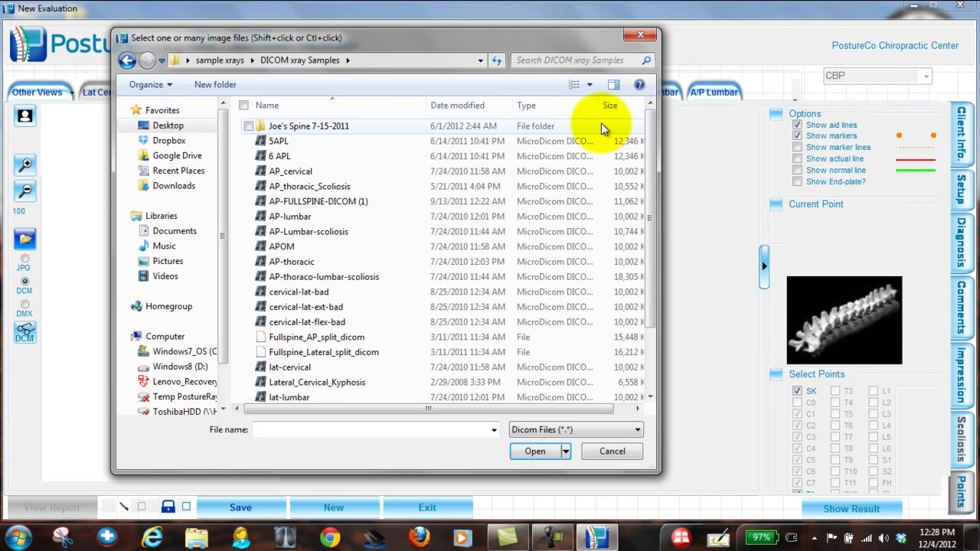
left_click(538, 107)
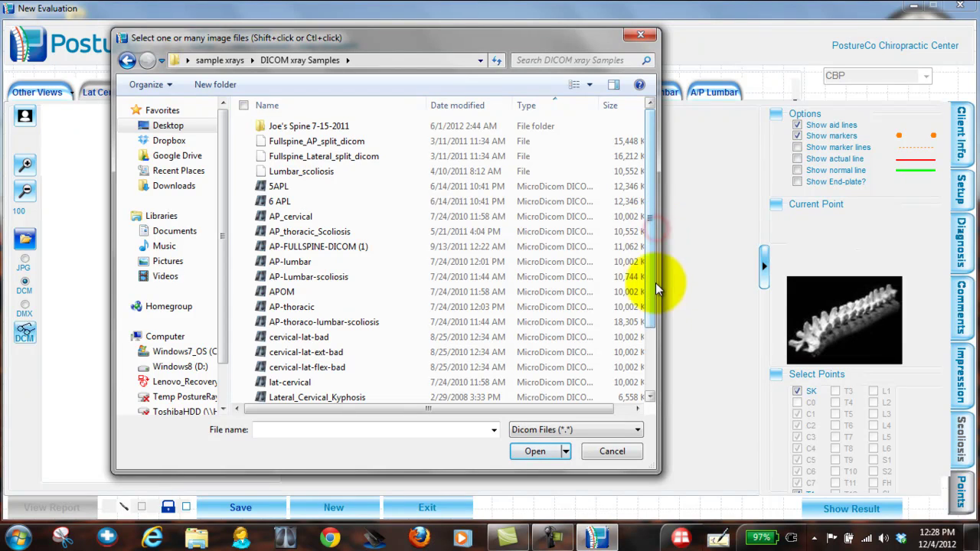
left_click(647, 317)
left_click_drag(647, 321, 650, 380)
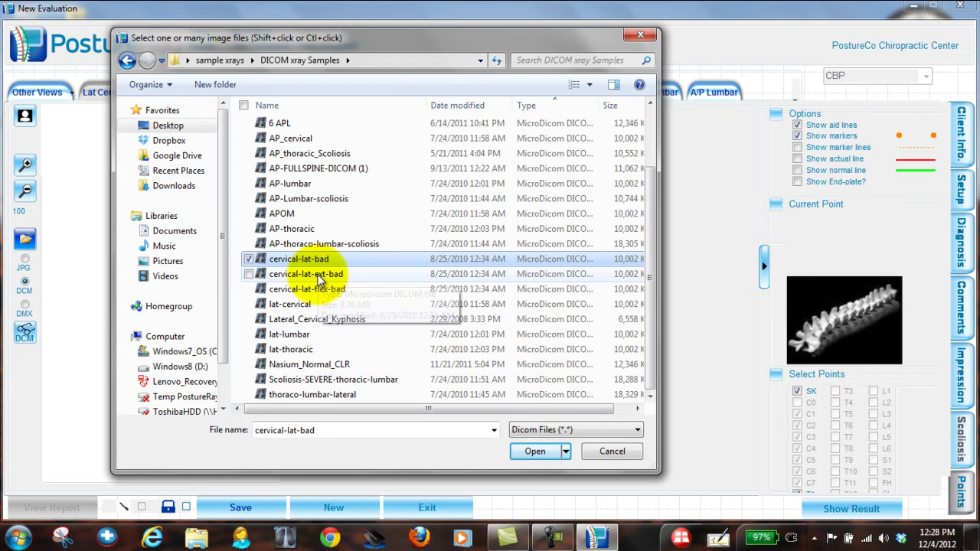
Step: Open cervical-lat-bad, cervical-lat-ext-bad and cervical-lat-flex-bad together
left_click(320, 277, "ctrl")
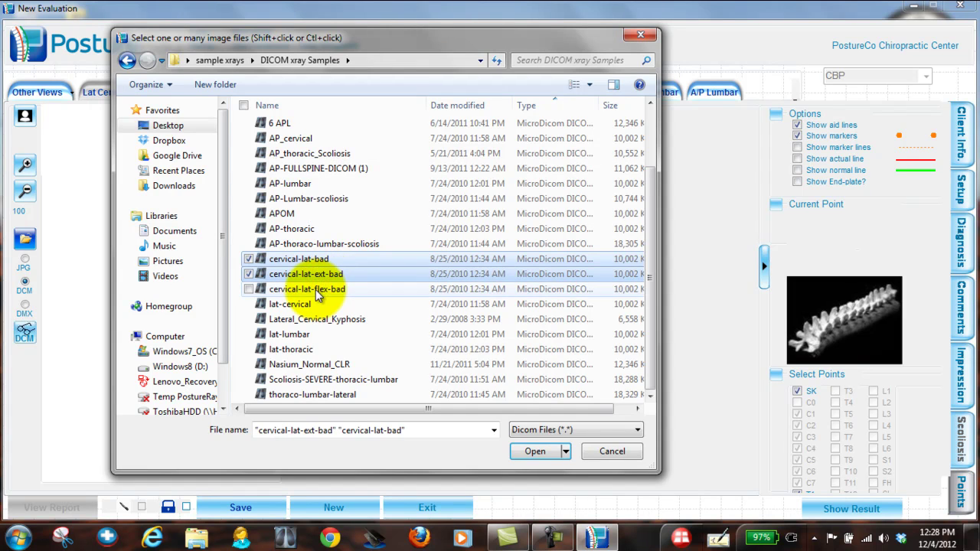
left_click(315, 289, "ctrl")
left_click(544, 453)
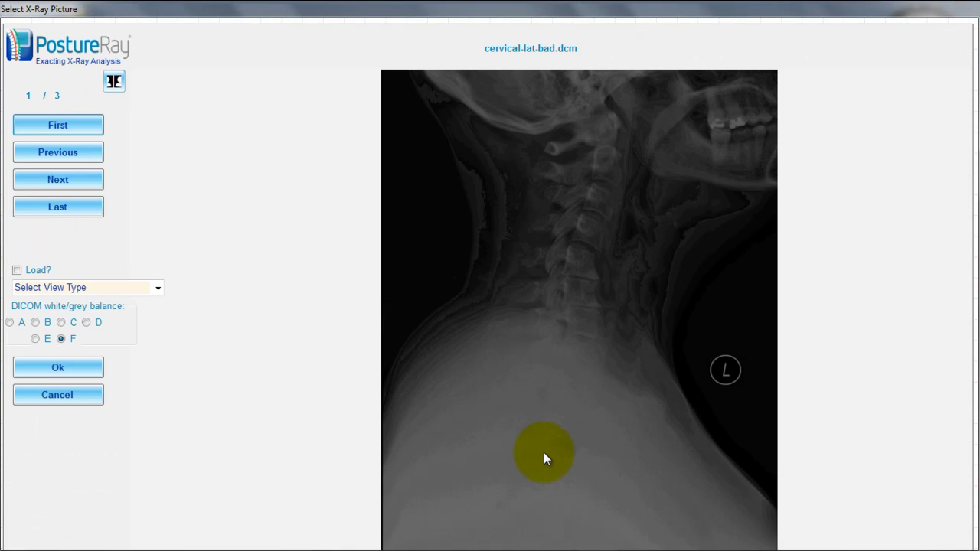
Step: Compare grey balances A–E on the X-ray and settle on balance B
left_click(34, 322)
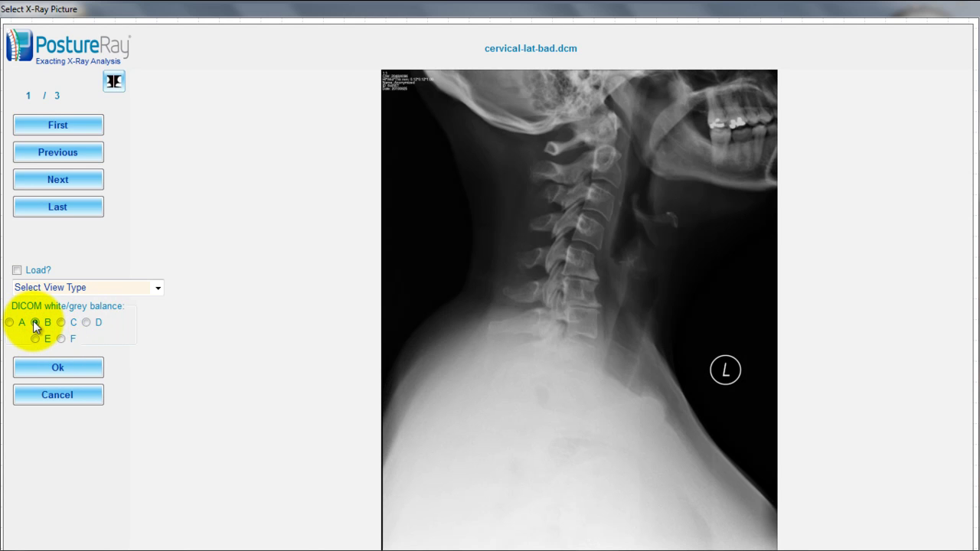
left_click(61, 322)
left_click(89, 325)
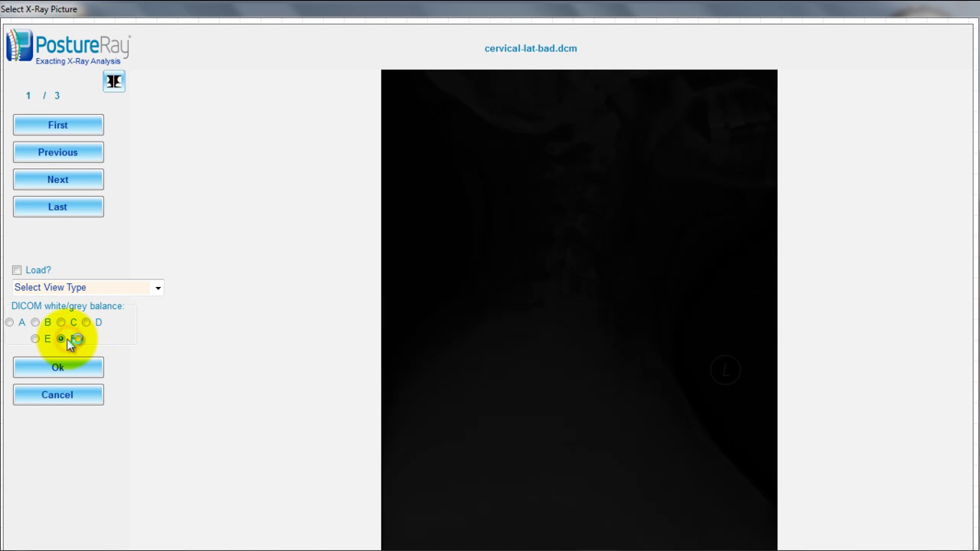
left_click(39, 338)
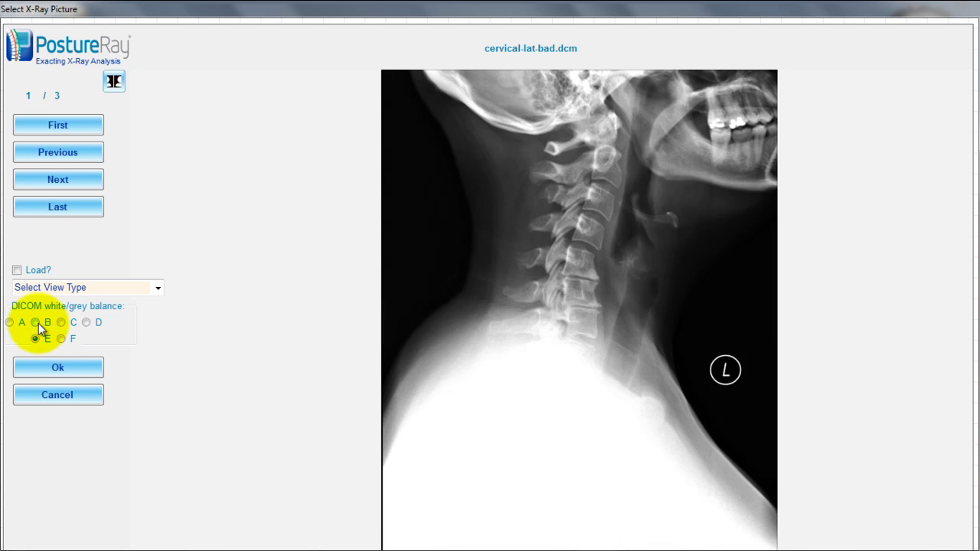
left_click(9, 323)
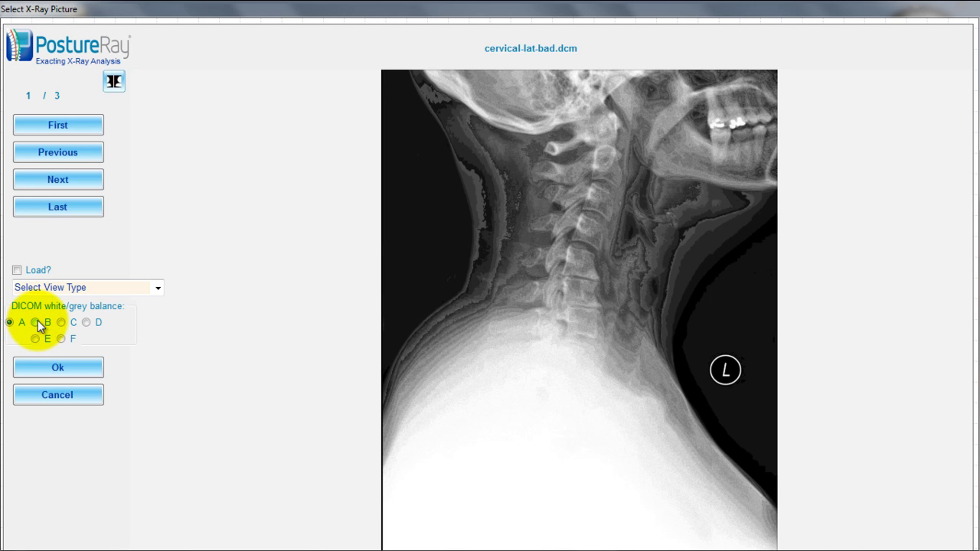
left_click(35, 322)
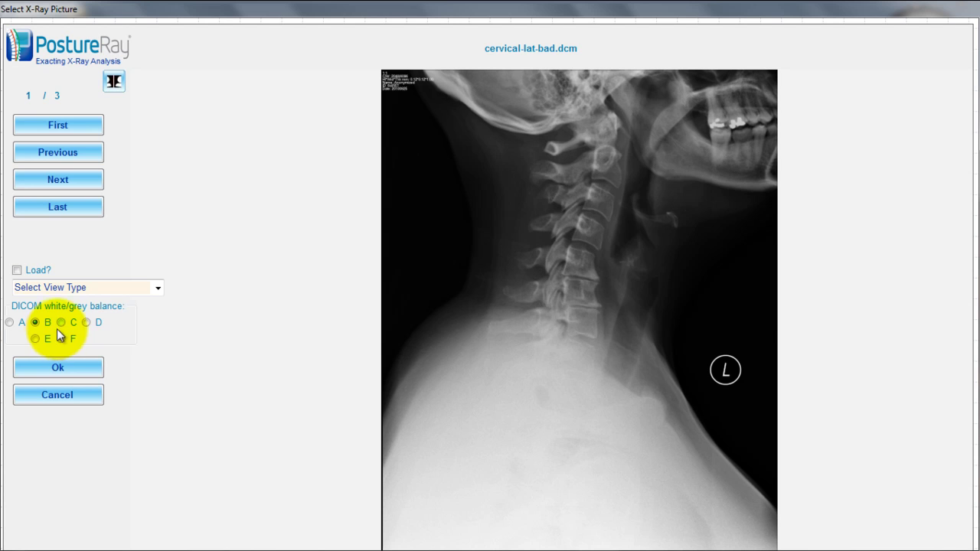
Step: Tag the first X-ray Lateral Cervical Neutral and mark it for loading
left_click(159, 288)
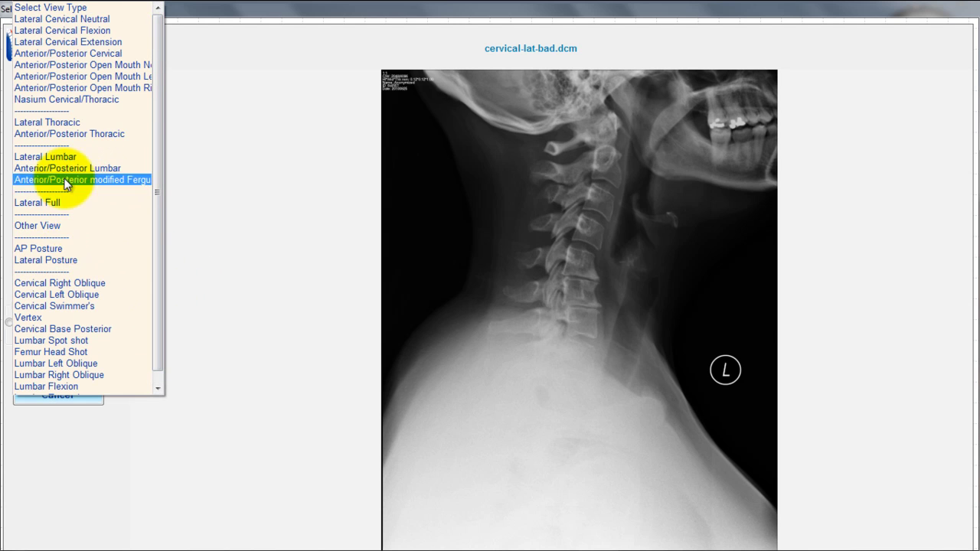
left_click(80, 20)
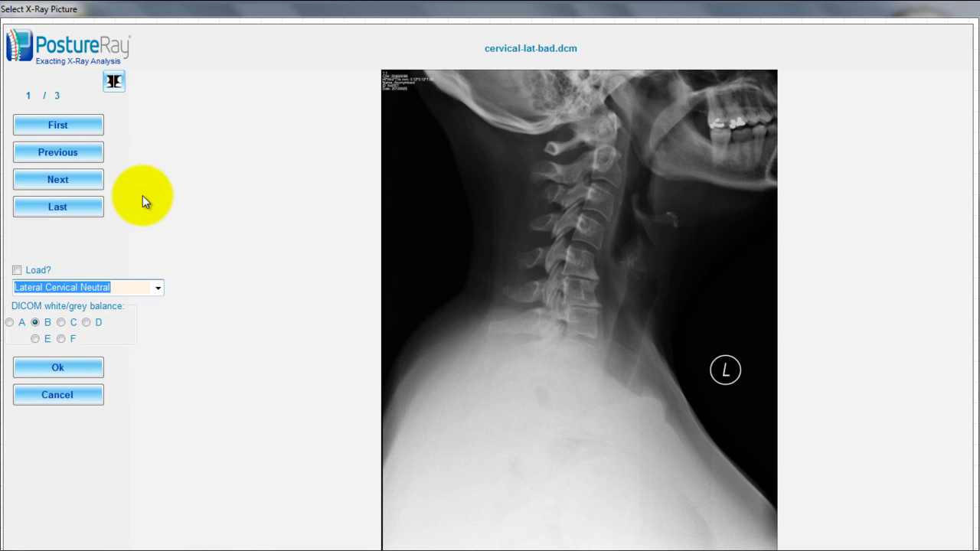
left_click(26, 270)
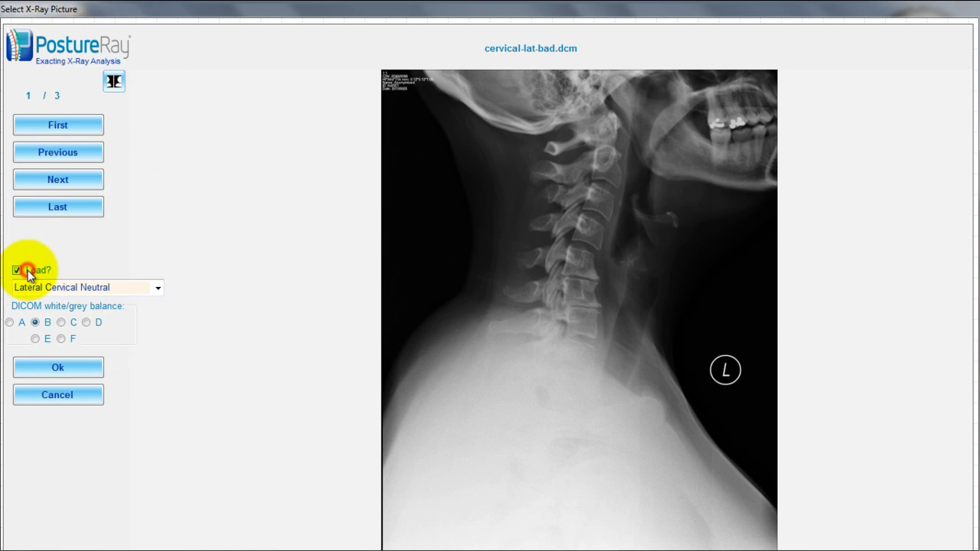
left_click(75, 184)
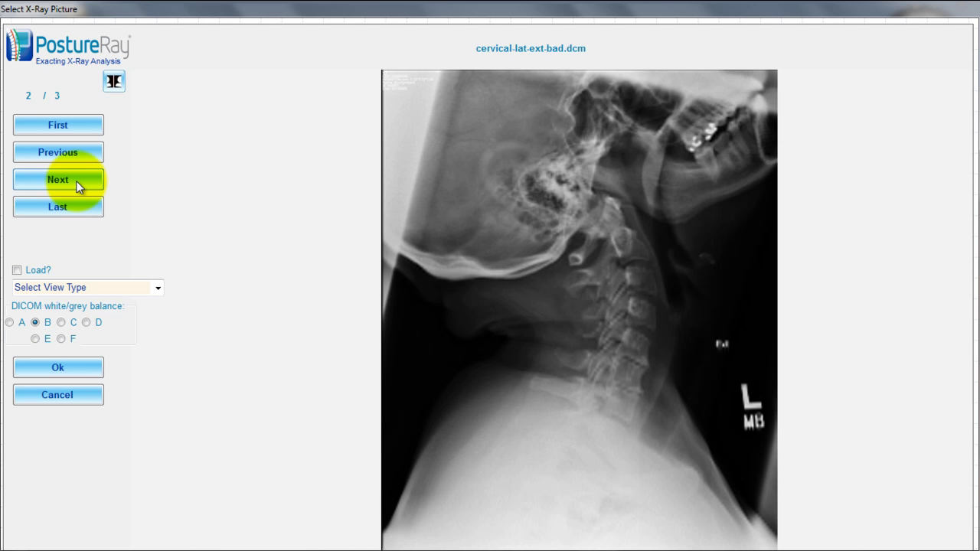
Step: Tag the second and third X-rays Lateral Cervical Extension and Flexion, each marked for loading
left_click(155, 289)
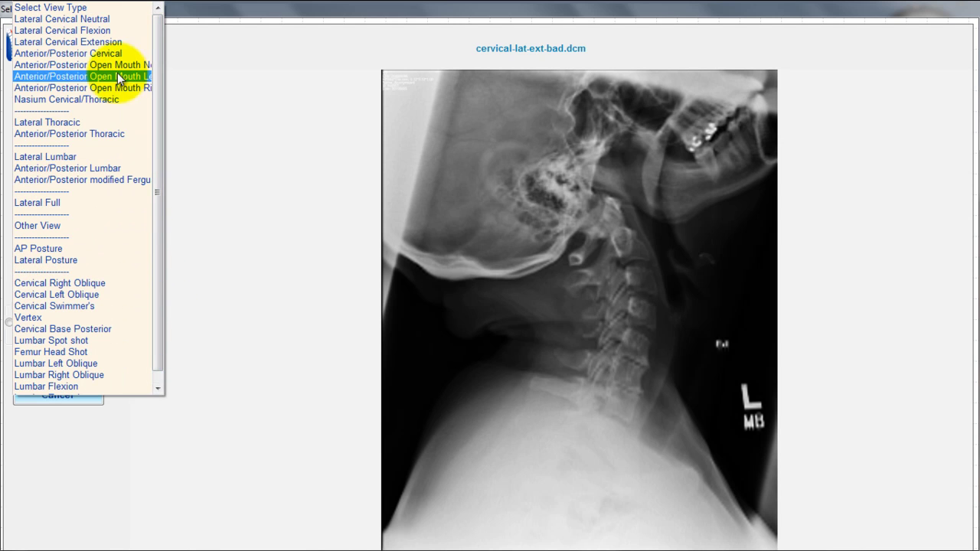
left_click(117, 41)
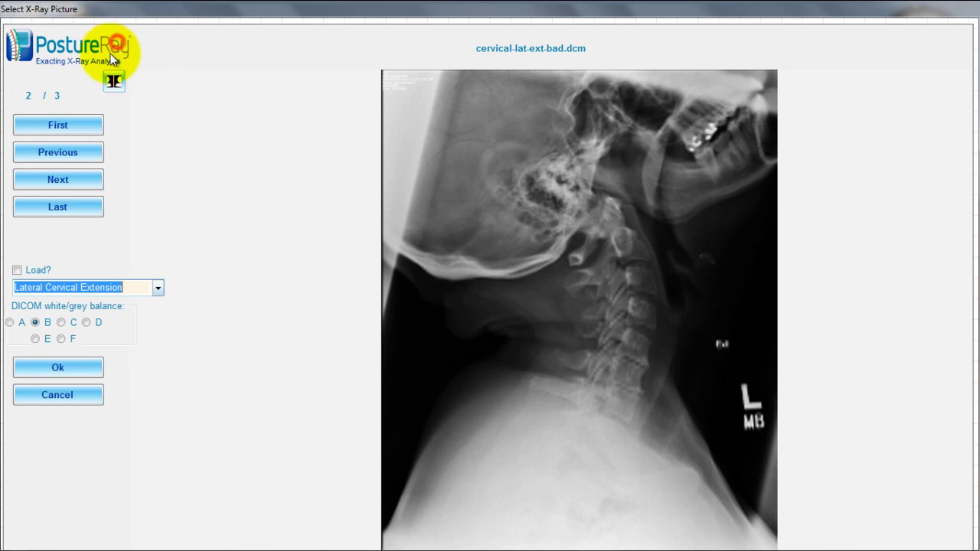
left_click(17, 270)
left_click(62, 182)
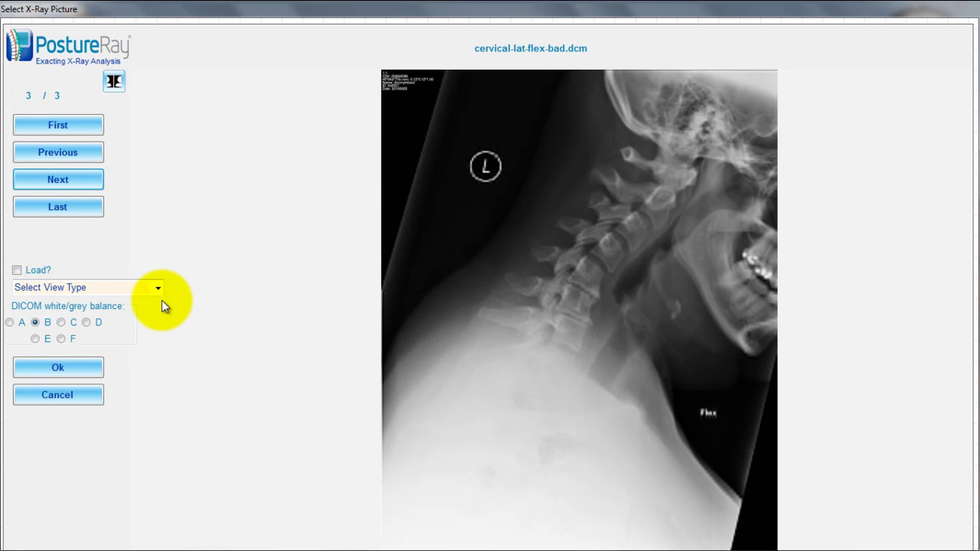
left_click(154, 290)
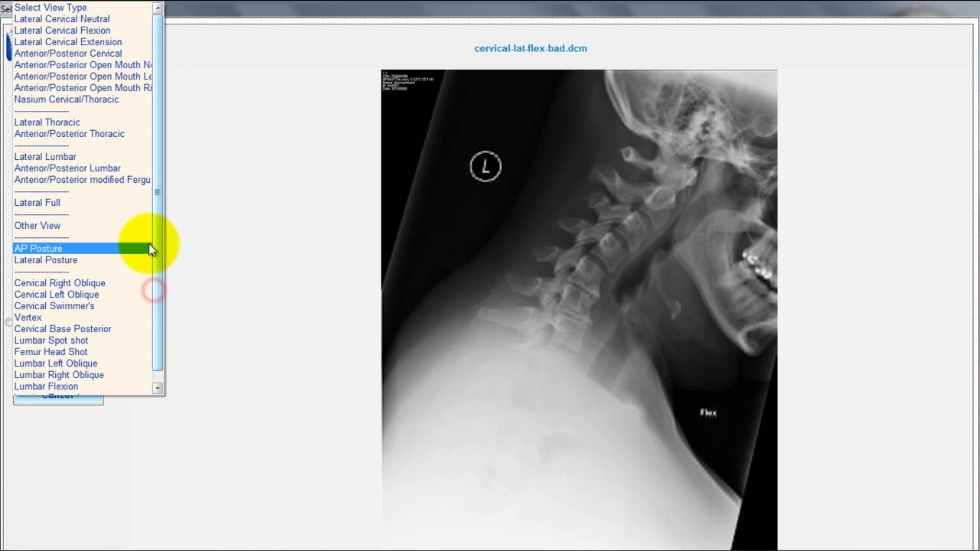
left_click(127, 33)
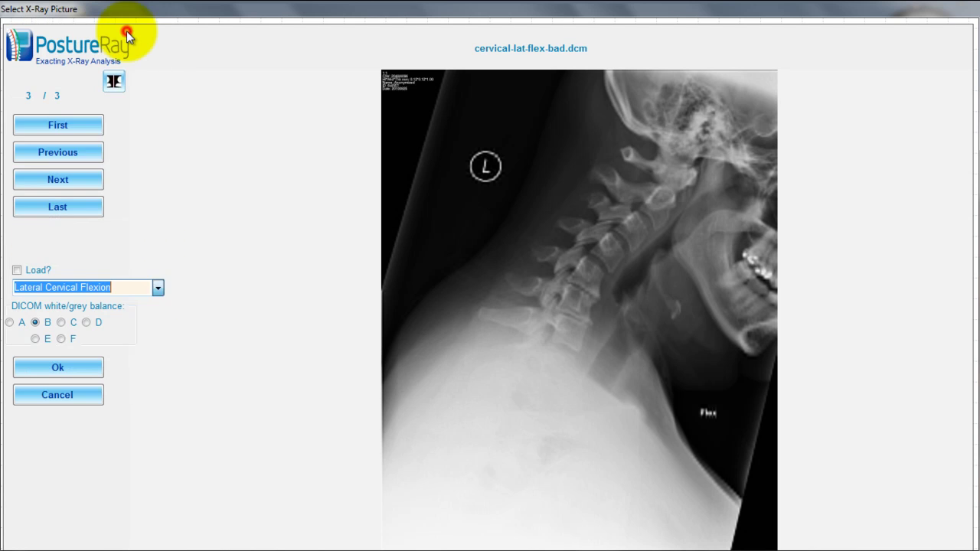
left_click(36, 271)
Step: Load the neutral X-ray into the lateral cervical view, mirrored and cropped around the cervical spine
left_click(83, 363)
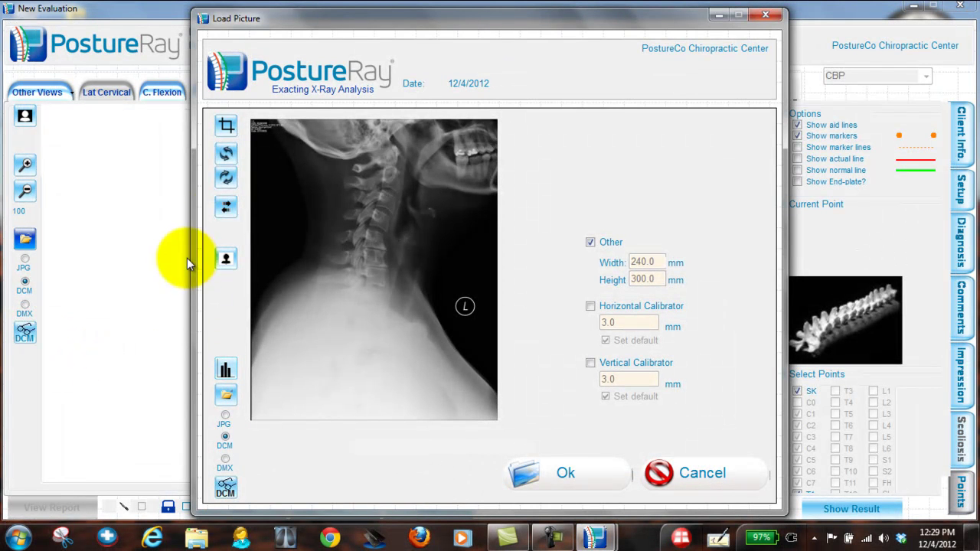
left_click(227, 207)
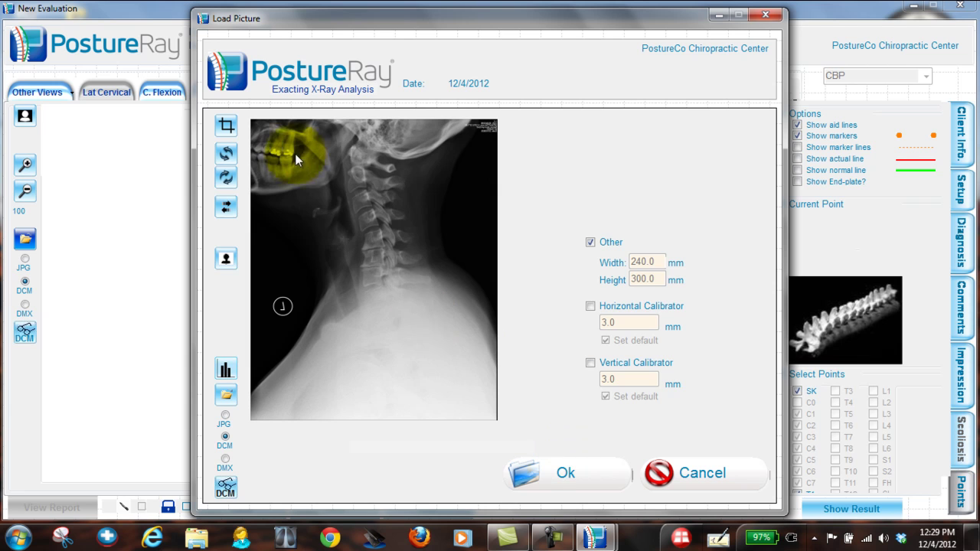
left_click(226, 125)
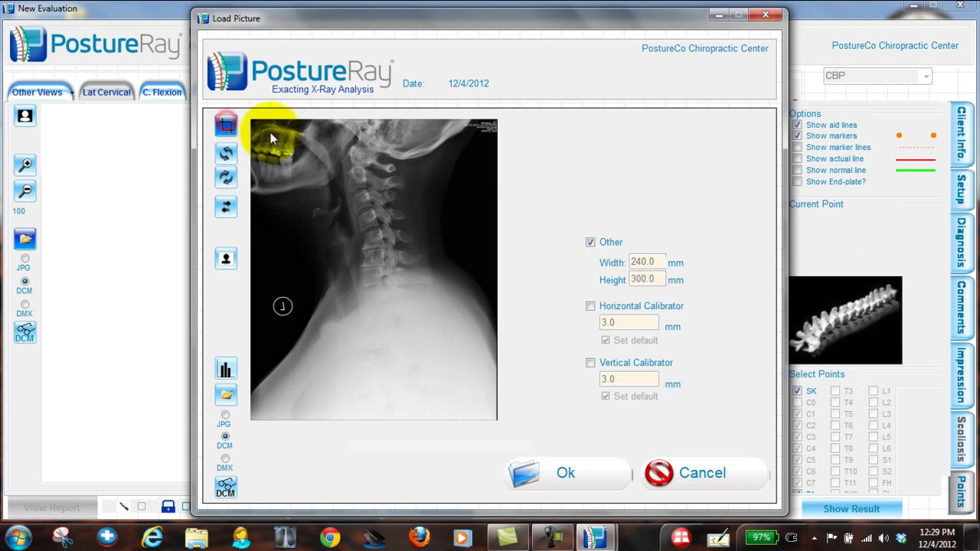
left_click_drag(267, 123, 471, 343)
left_click(442, 294)
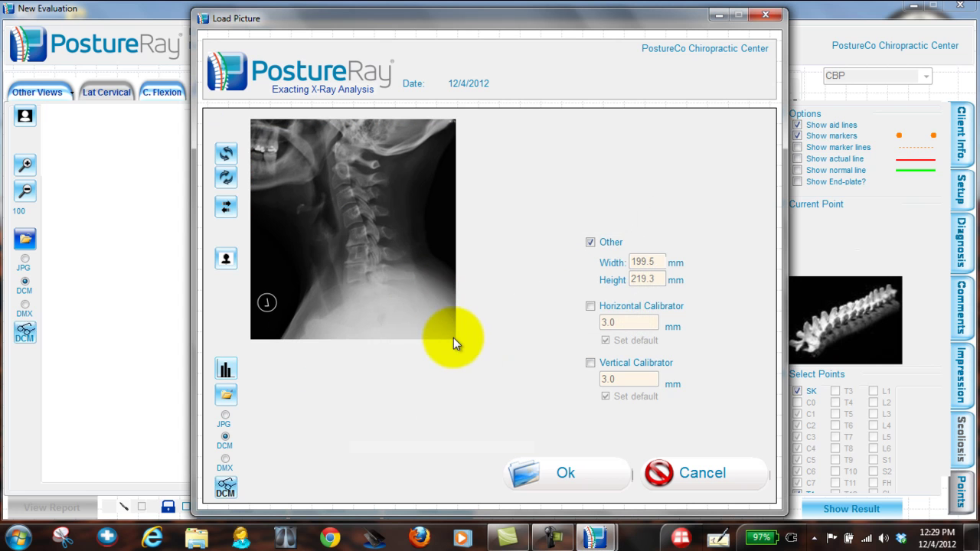
left_click(556, 471)
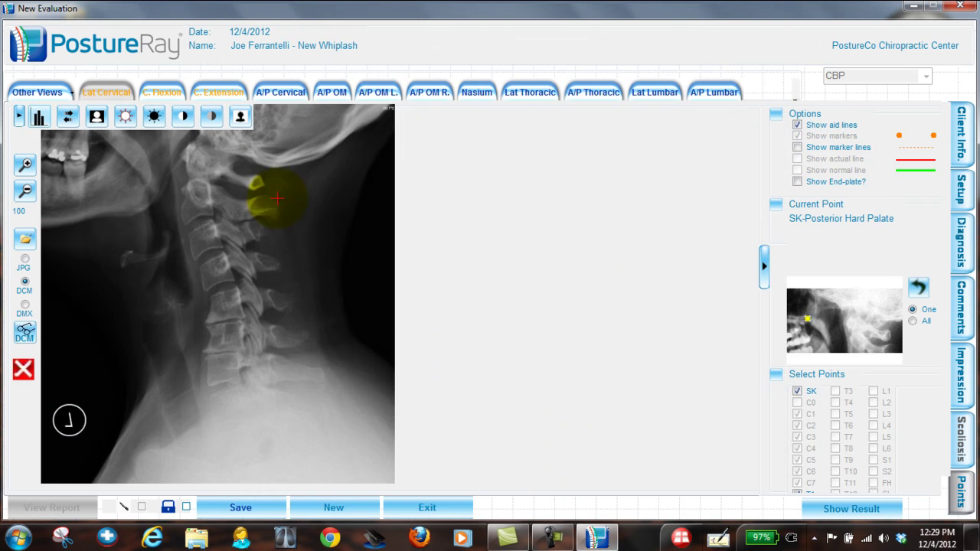
Step: Load the flexion and extension X-rays into their views, each mirrored horizontally
left_click(154, 89)
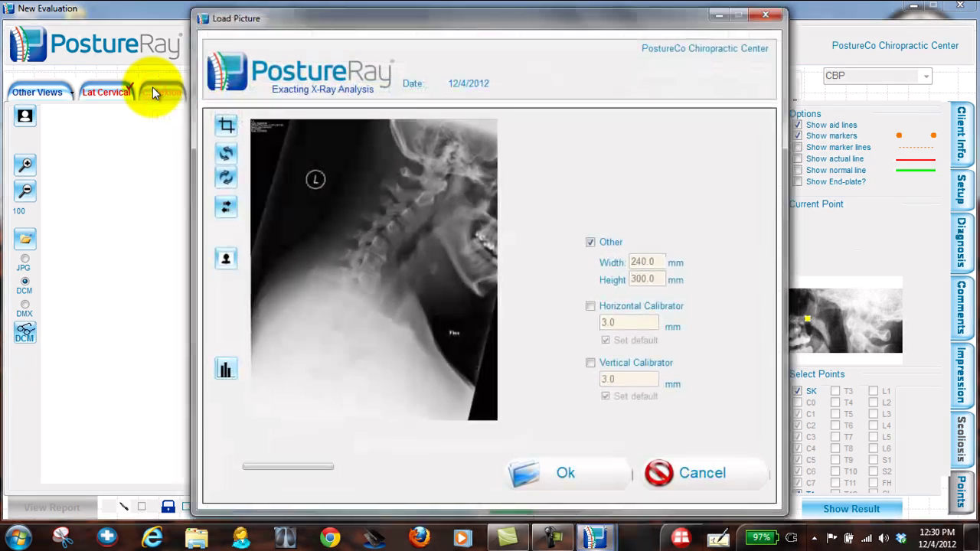
left_click(225, 205)
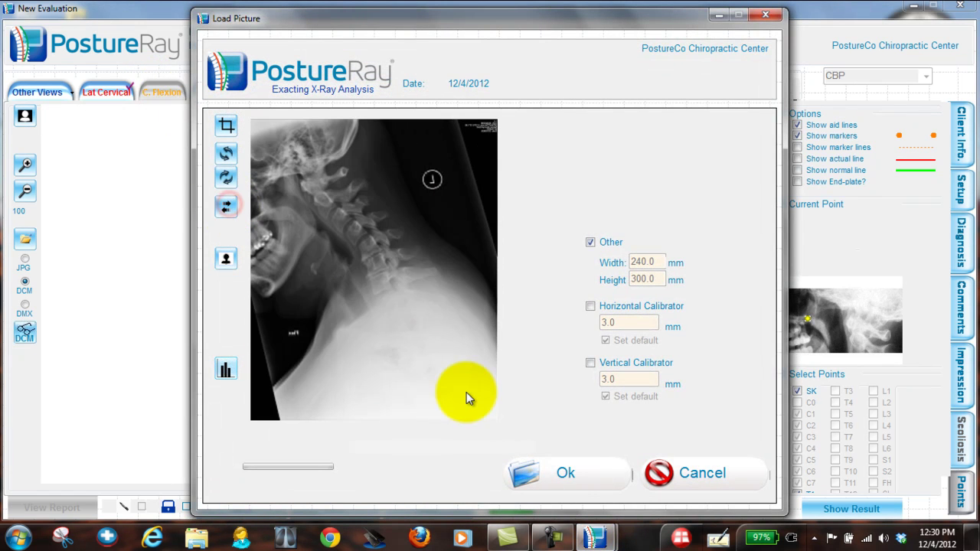
left_click(566, 470)
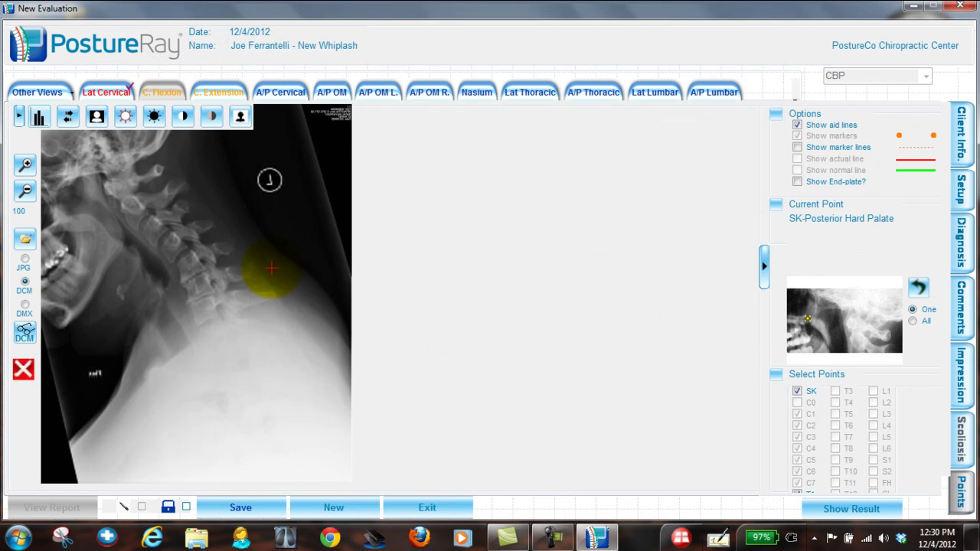
left_click(220, 92)
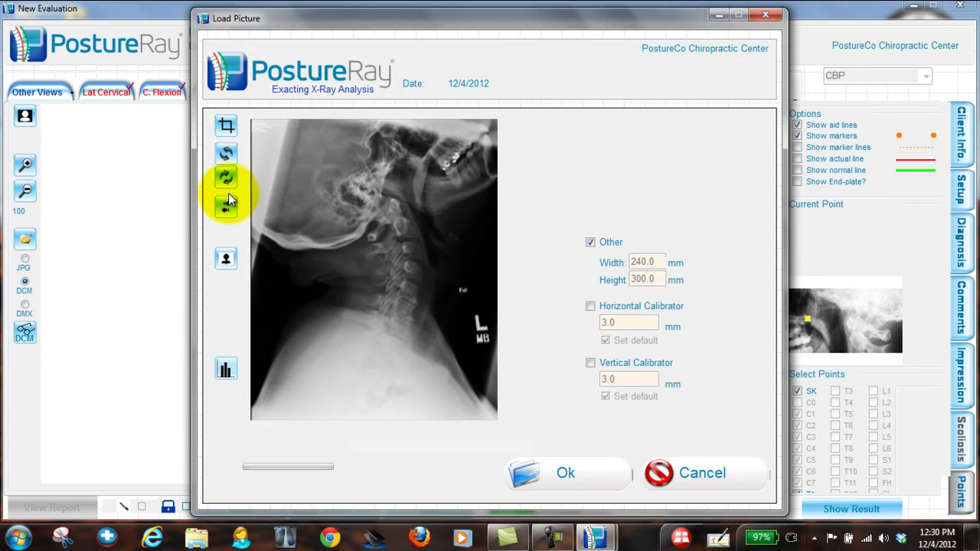
left_click(226, 204)
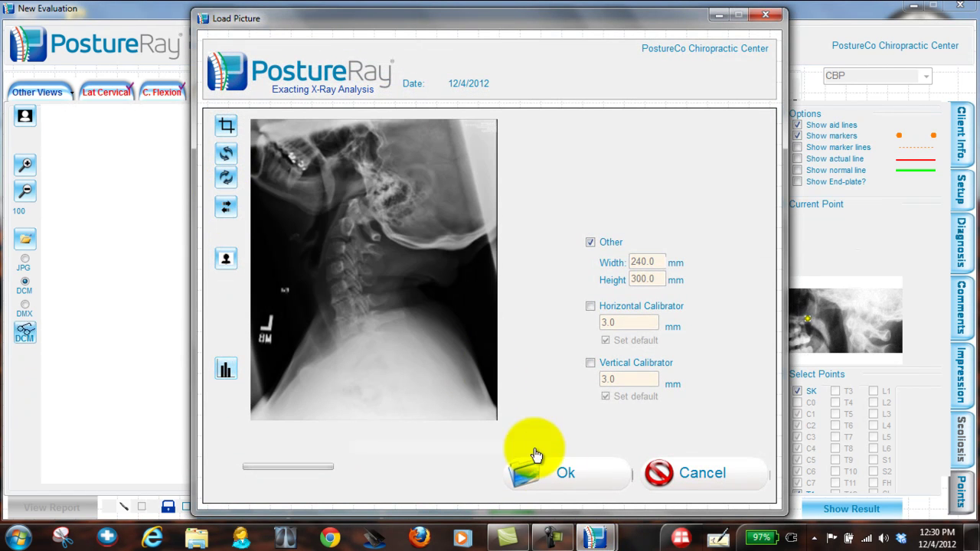
left_click(564, 473)
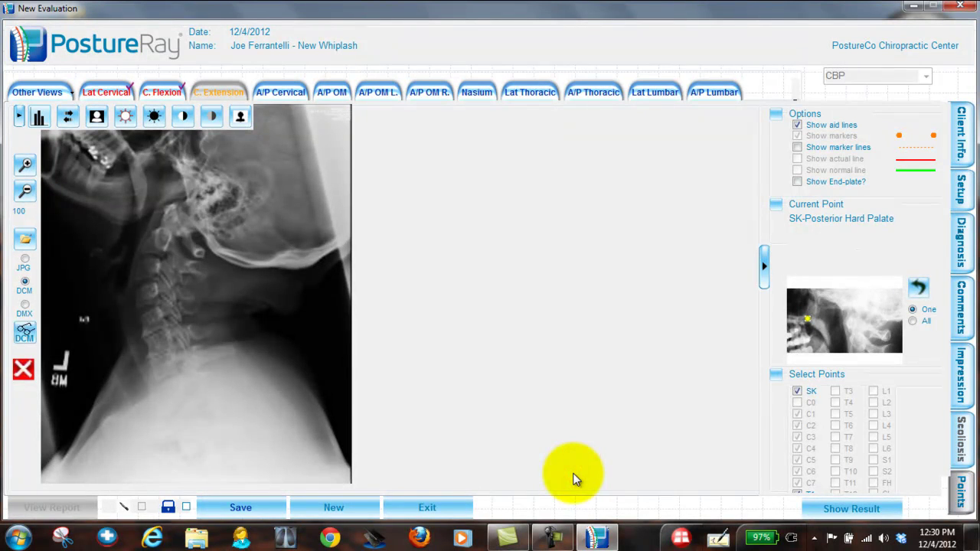
Step: Dismiss and quit Dropbox, then save the New Whiplash evaluation and exit to the main menu
left_click(242, 508)
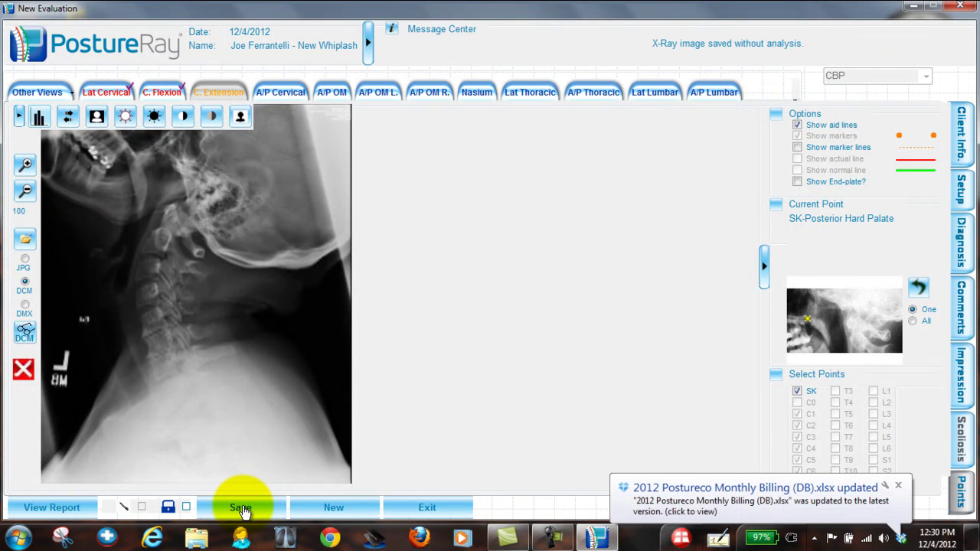
left_click(898, 485)
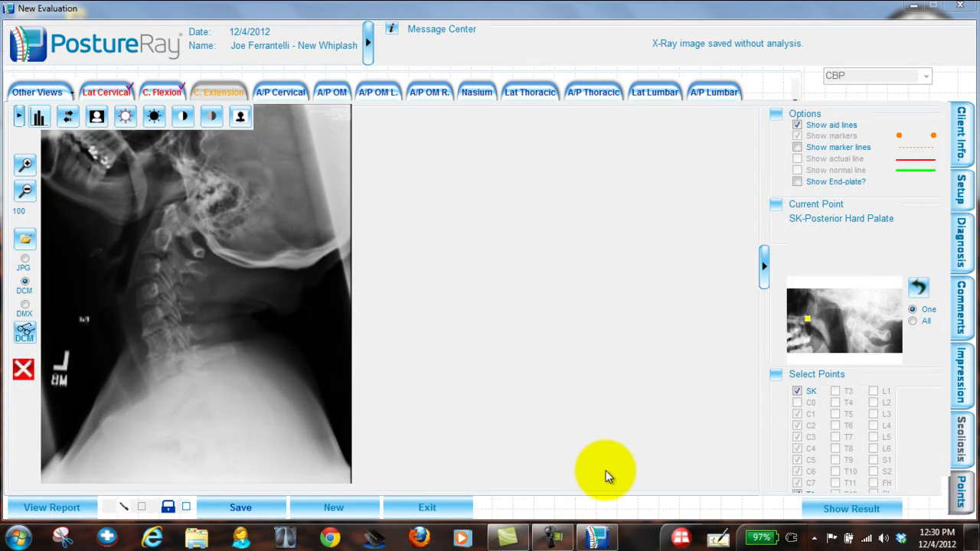
left_click(901, 539)
left_click(880, 525)
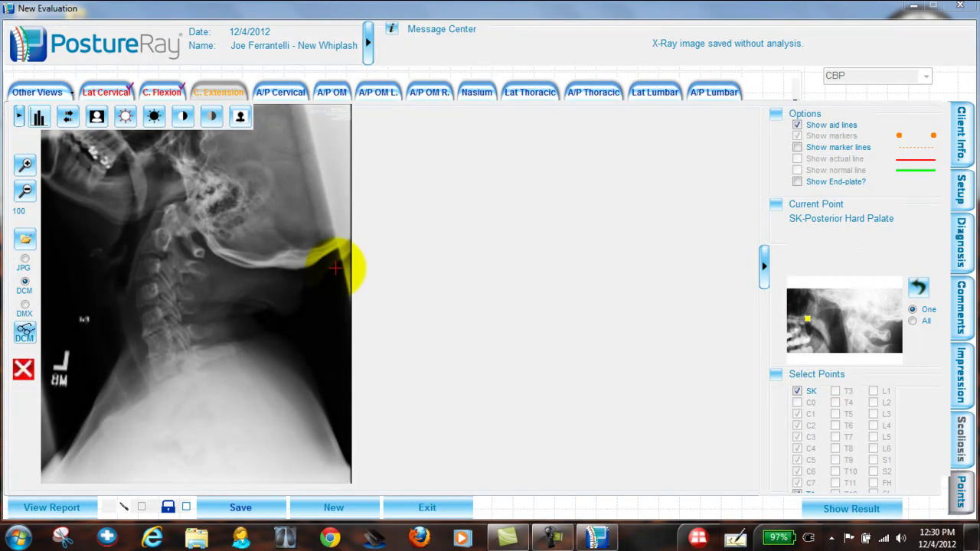
left_click(240, 515)
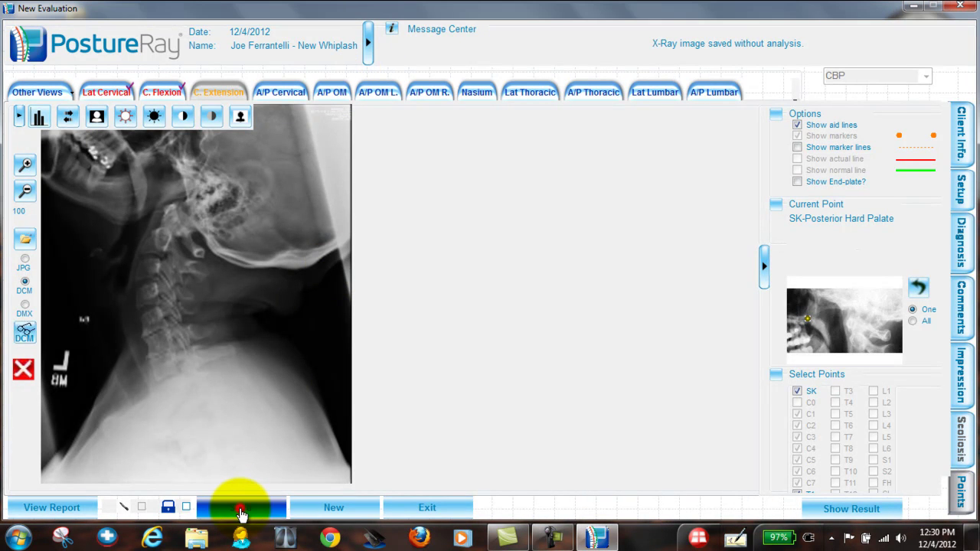
left_click(448, 506)
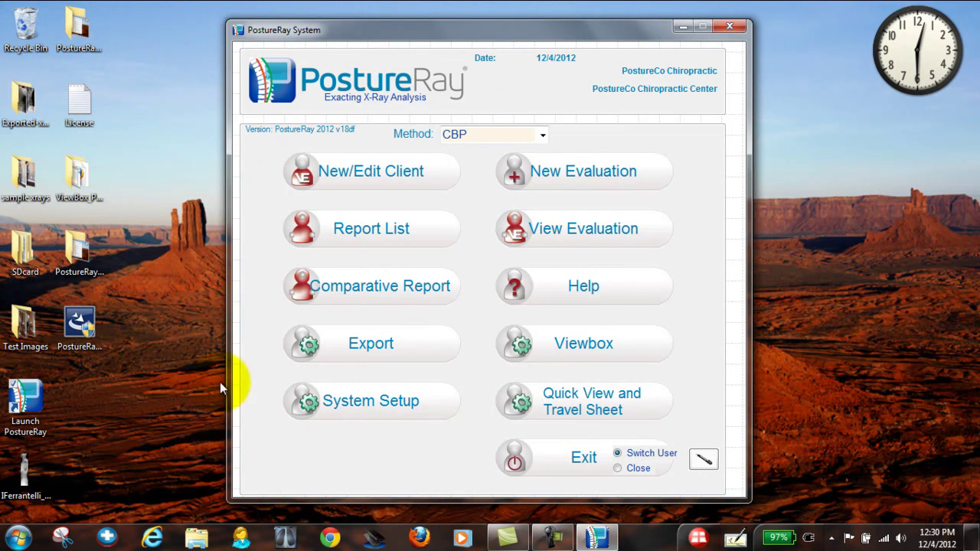
Step: Open lat-C from the desktop sample xrays folder in Windows Photo Viewer
left_click(28, 187)
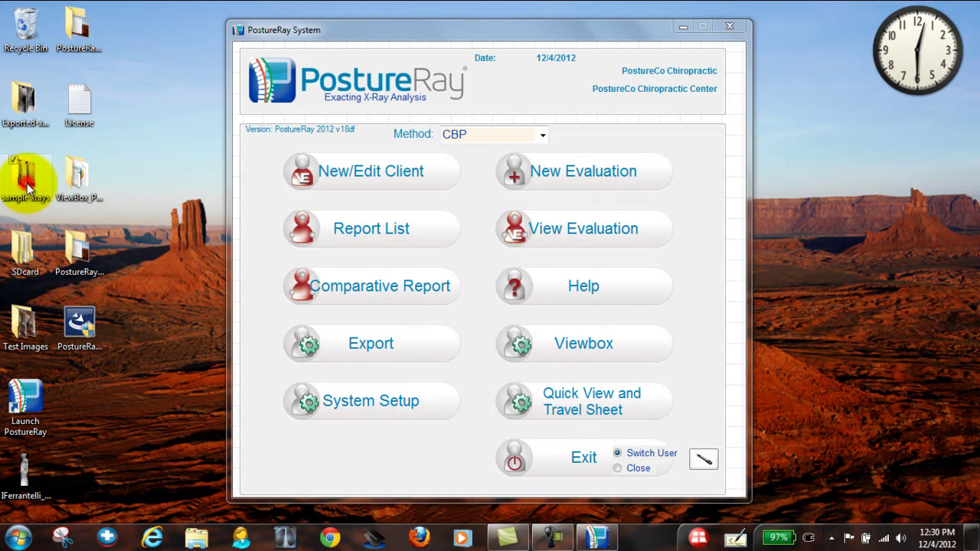
double_click(29, 187)
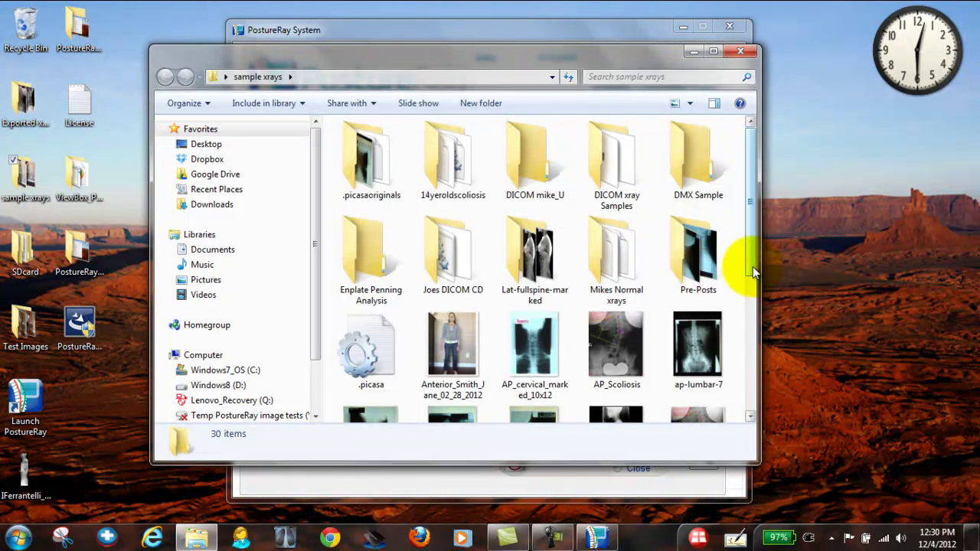
left_click_drag(754, 273, 748, 360)
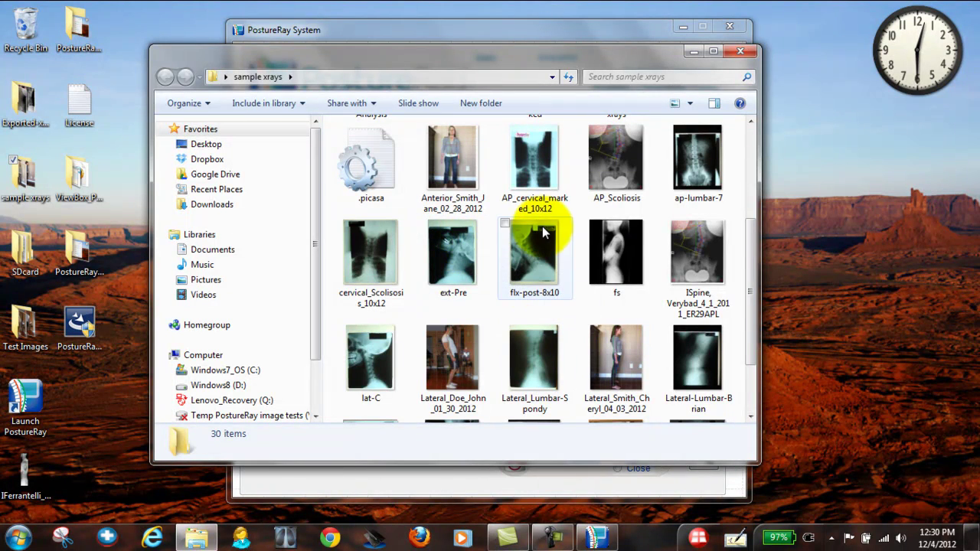
left_click(360, 363)
double_click(358, 360)
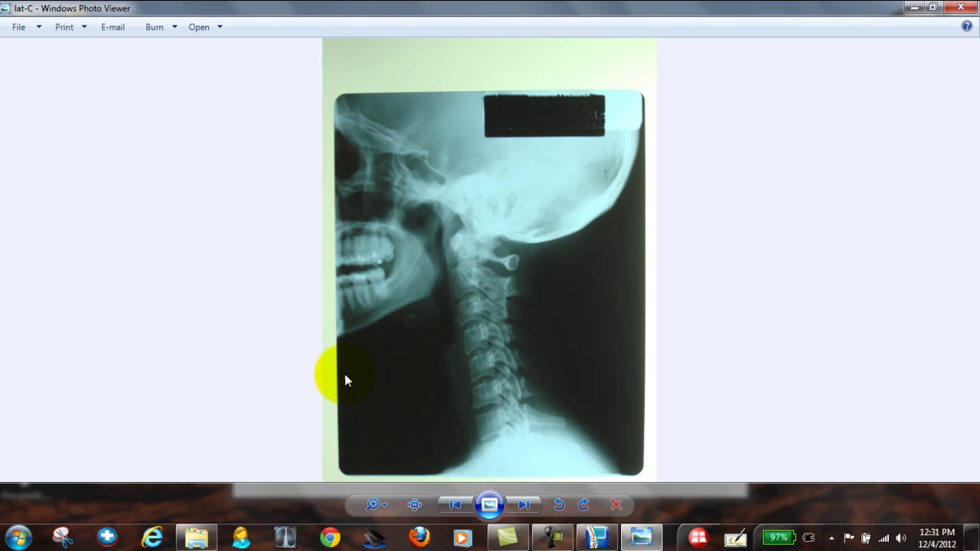
Step: Close the lat-C X-ray in Windows Photo Viewer, returning to the sample xrays folder
left_click(647, 438)
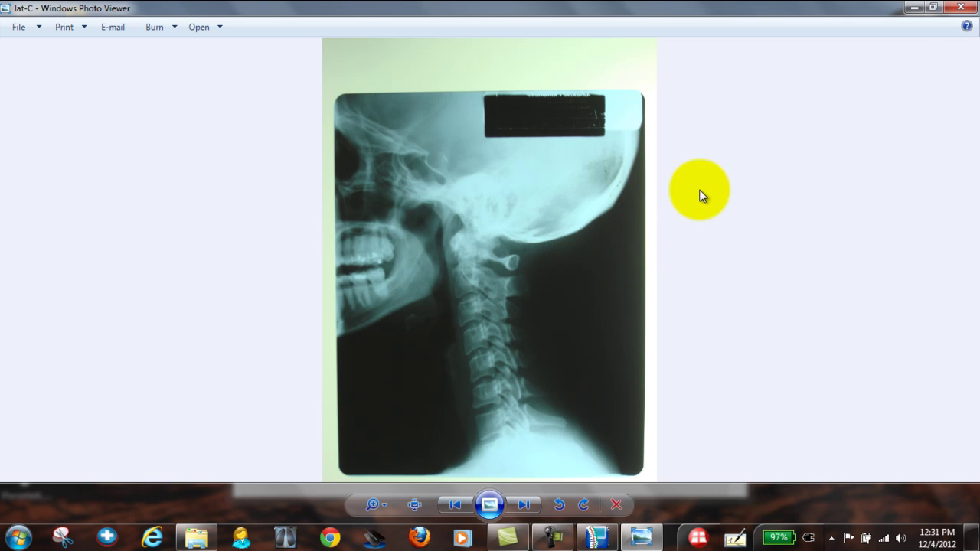
left_click(962, 8)
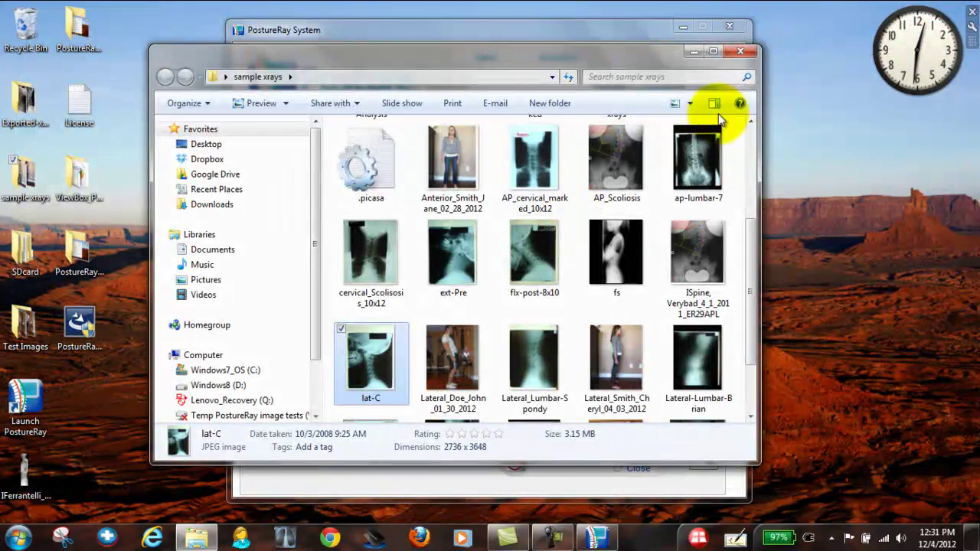
Step: Close the sample xrays folder, find the patient by last name, and start a new evaluation
left_click(741, 52)
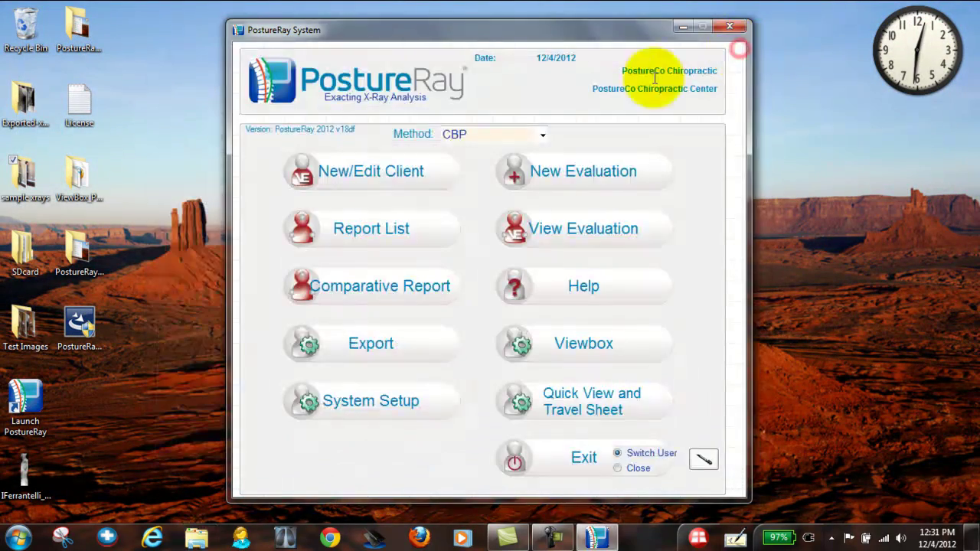
left_click(622, 172)
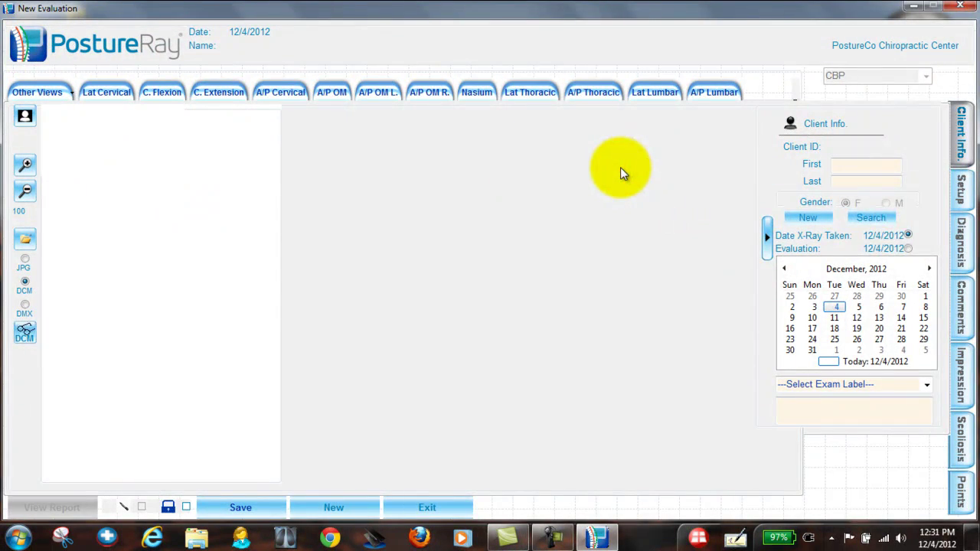
left_click(885, 218)
left_click(234, 148)
left_click(314, 146)
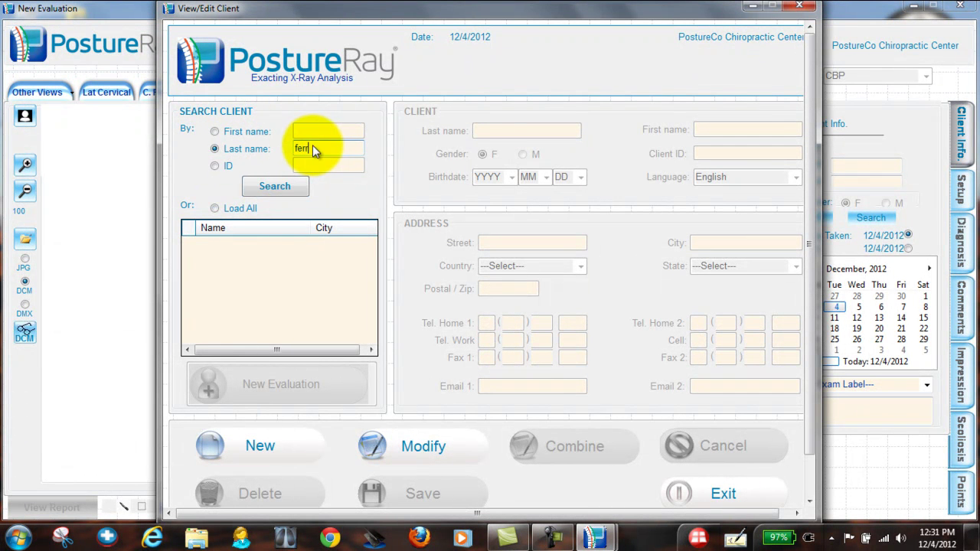
type("ferr")
left_click(279, 186)
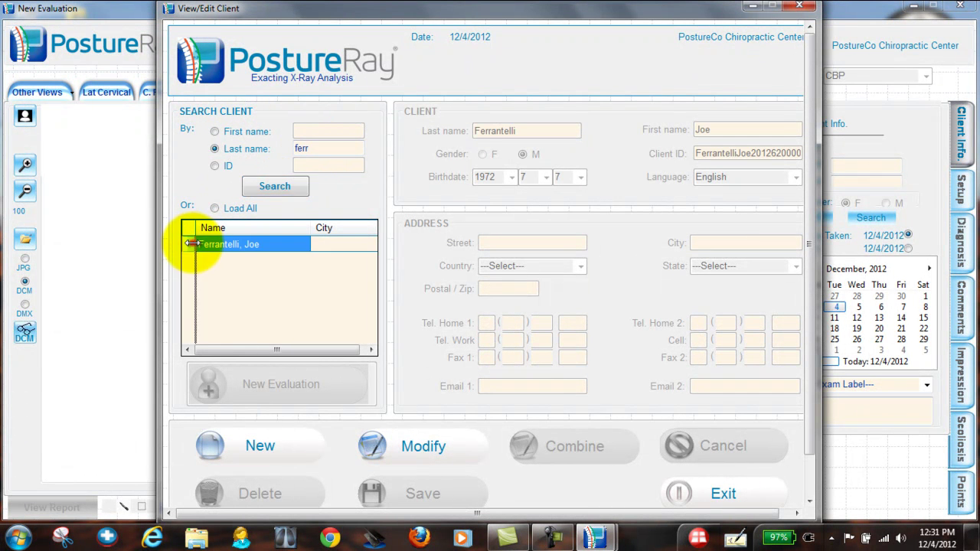
left_click(194, 245)
left_click(284, 387)
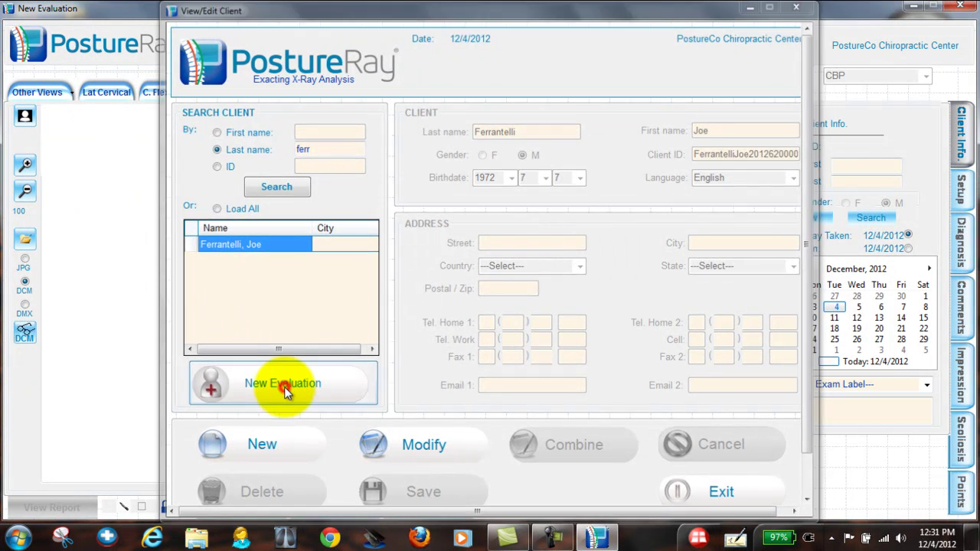
Step: Date the X-rays December 3, 2012 and label the exam Follow-up X-ray
left_click(813, 308)
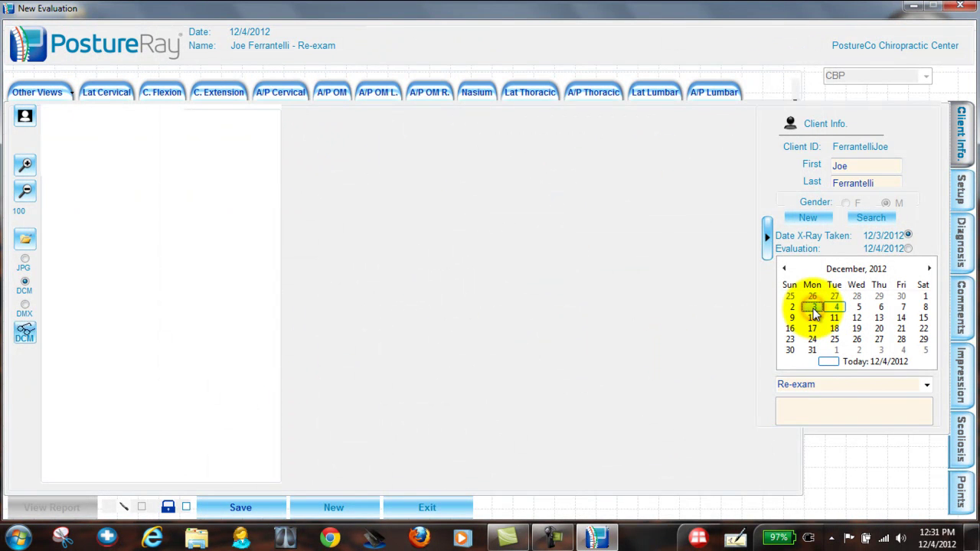
left_click(925, 387)
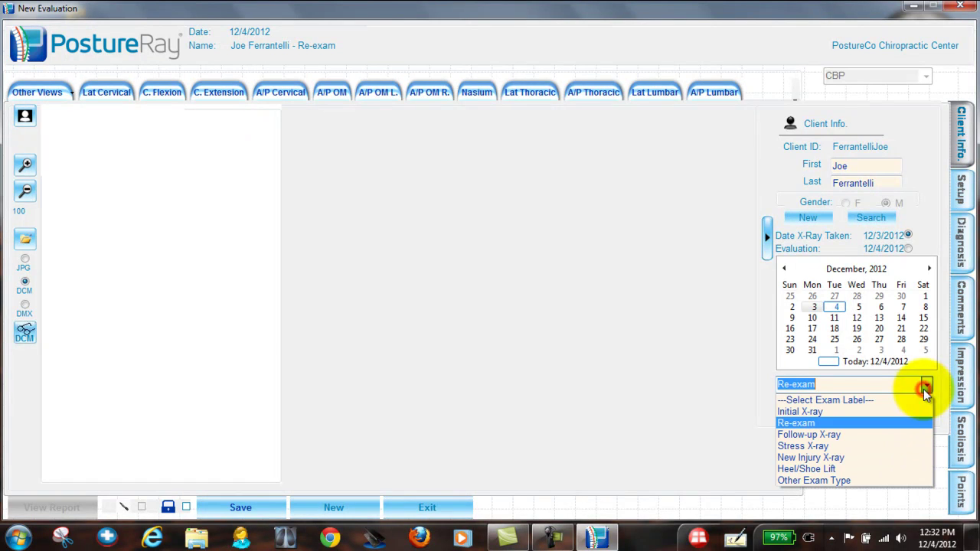
left_click(884, 434)
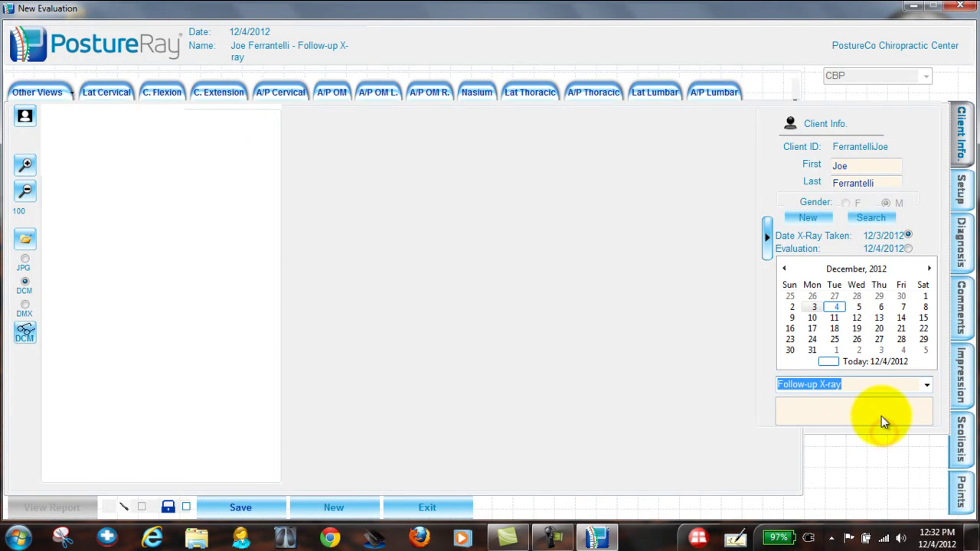
Step: On the Lateral Cervical view, choose JPG format and bring up the image file picker
left_click(108, 91)
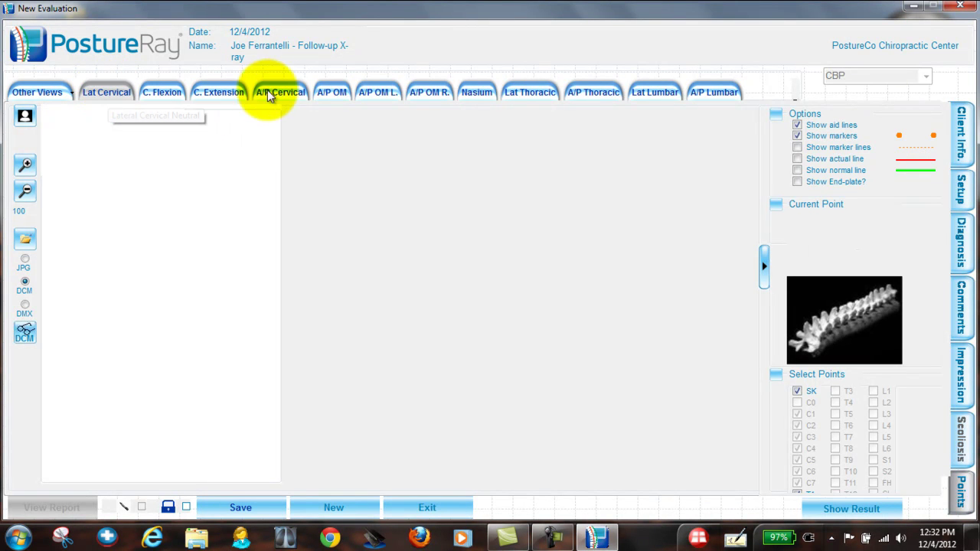
left_click(279, 92)
left_click(108, 92)
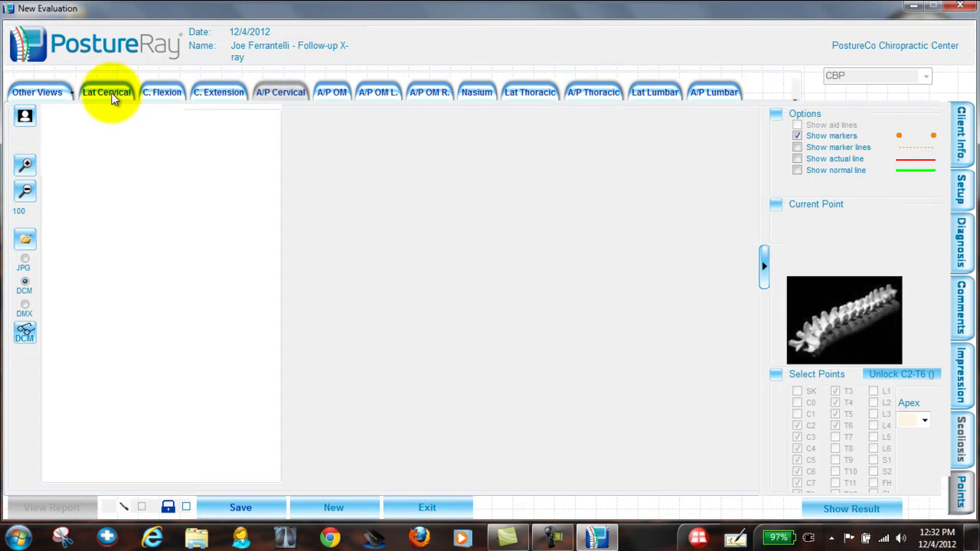
left_click(25, 259)
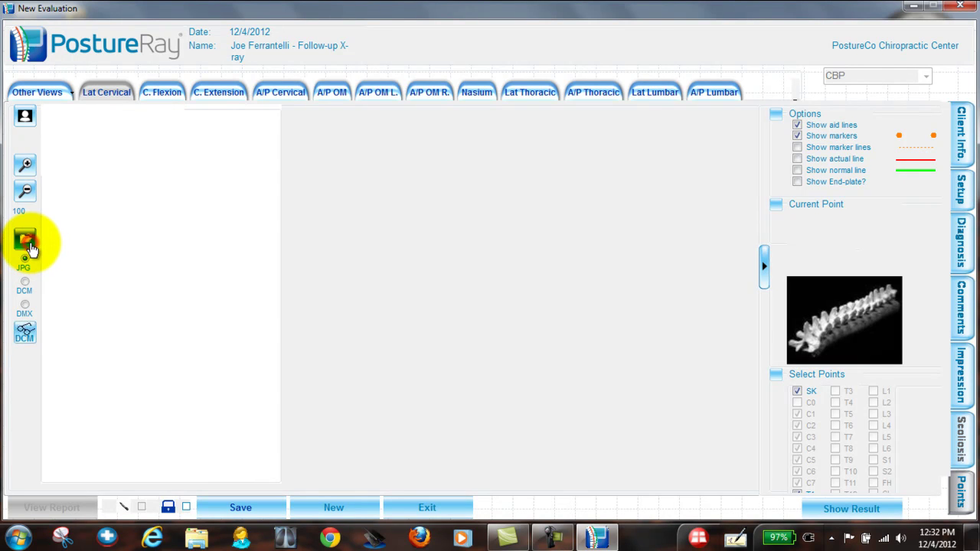
left_click(26, 242)
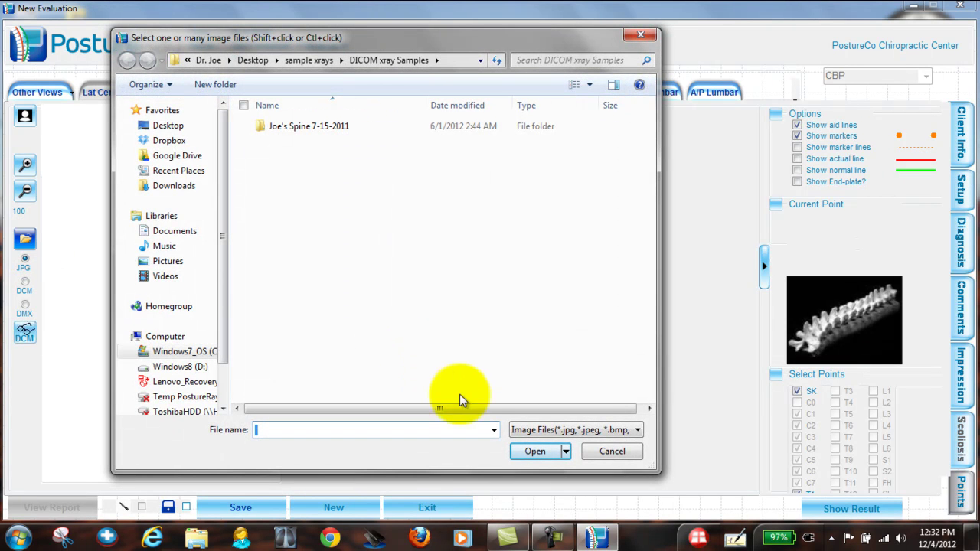
Step: Select AP_cervical_marked_10x12 and lat-C in the sample xrays folder and open both files
left_click(560, 536)
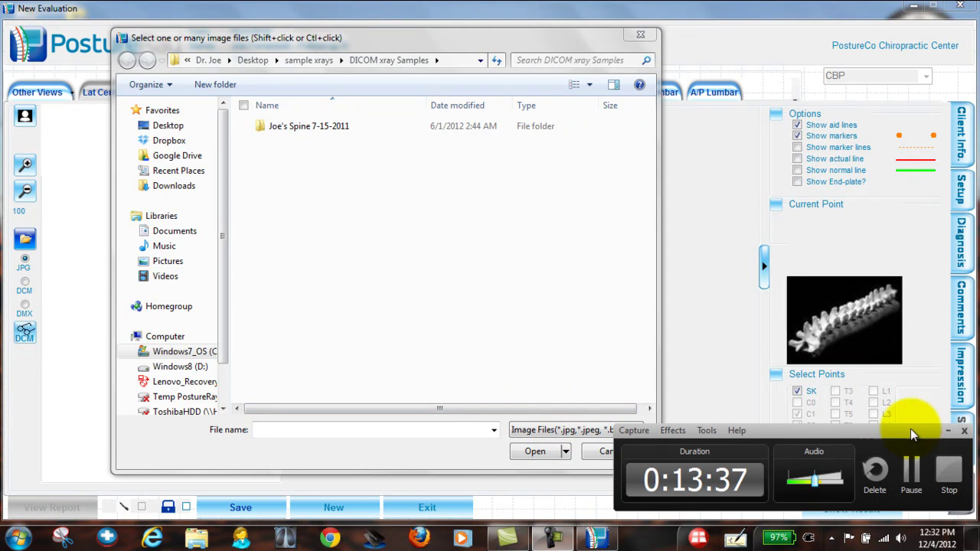
left_click(947, 430)
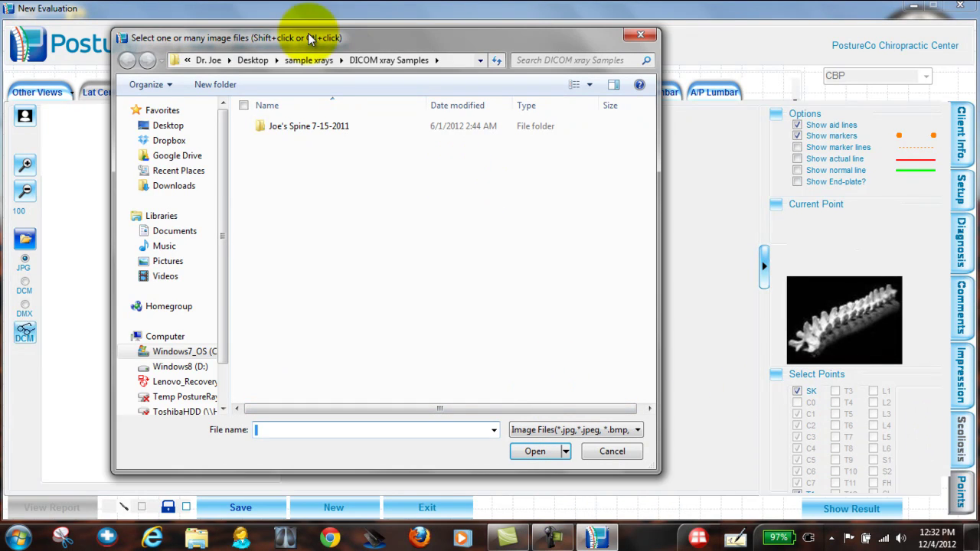
left_click(308, 59)
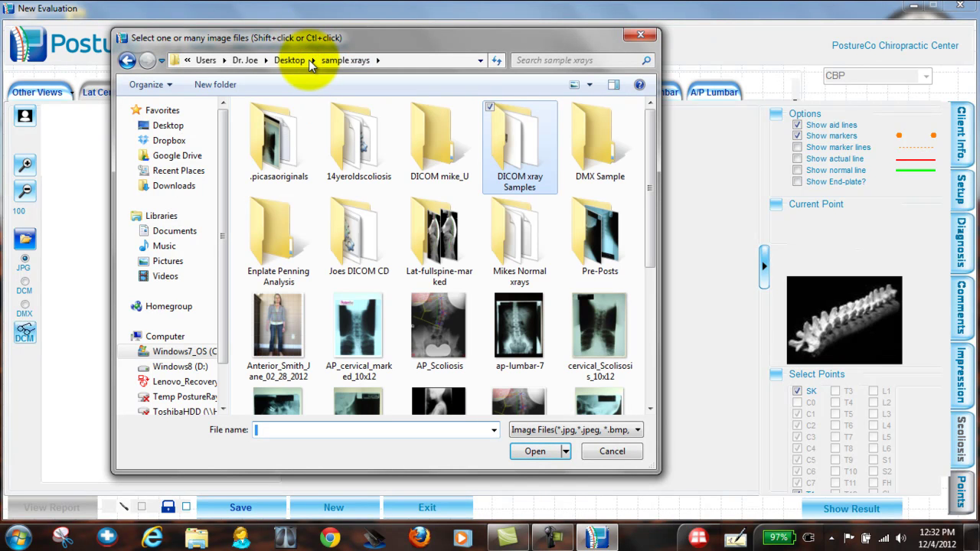
left_click(360, 328)
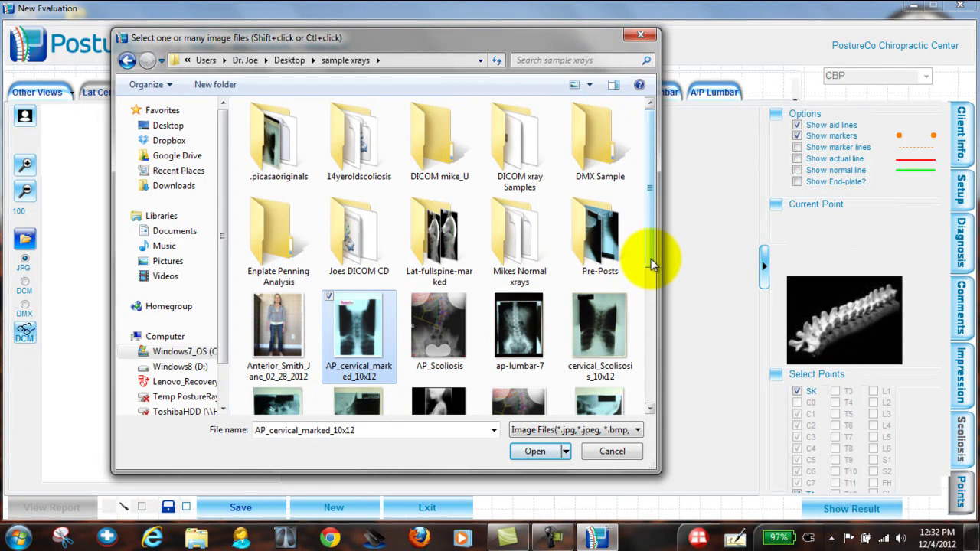
left_click_drag(652, 264, 648, 361)
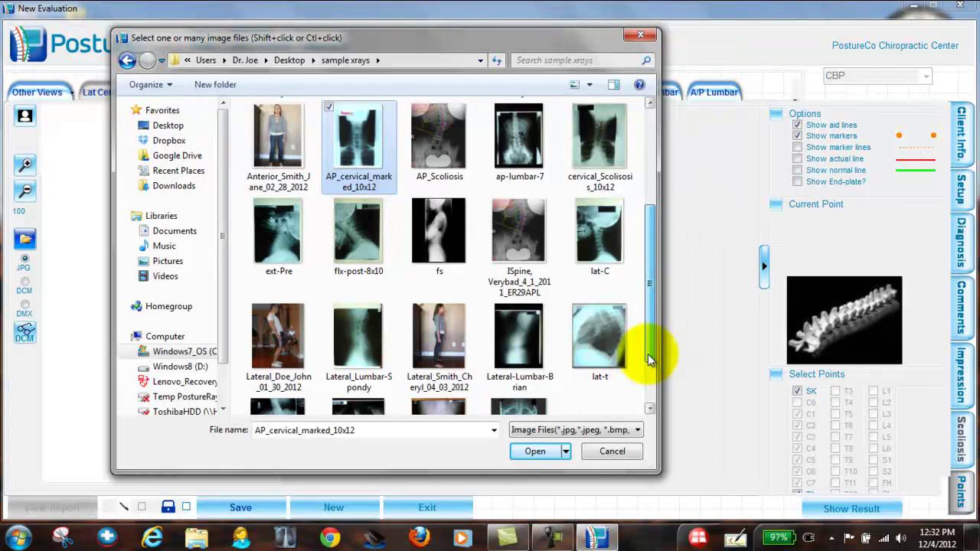
left_click(596, 225, "ctrl")
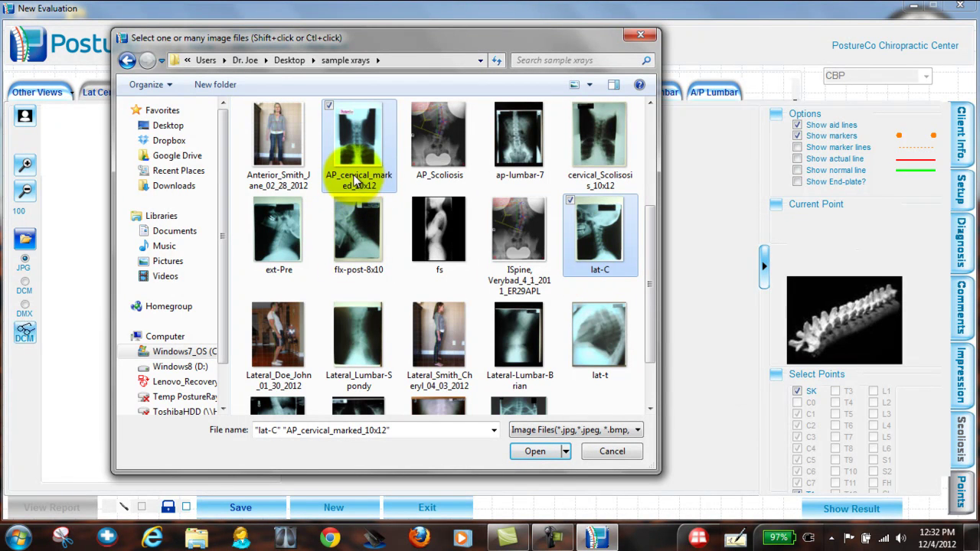
left_click(535, 452)
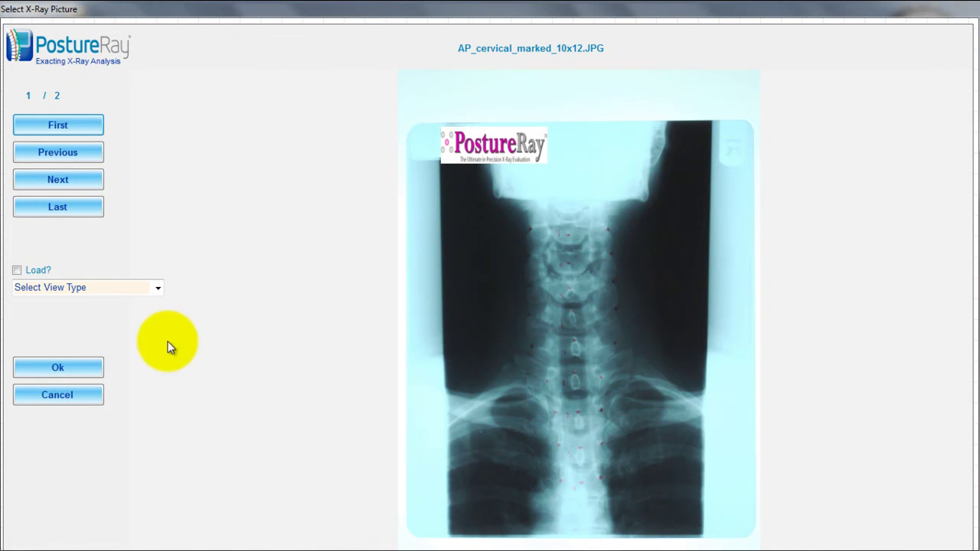
Step: Tag the AP image as Anterior/Posterior Cervical and mark it for loading
left_click(163, 283)
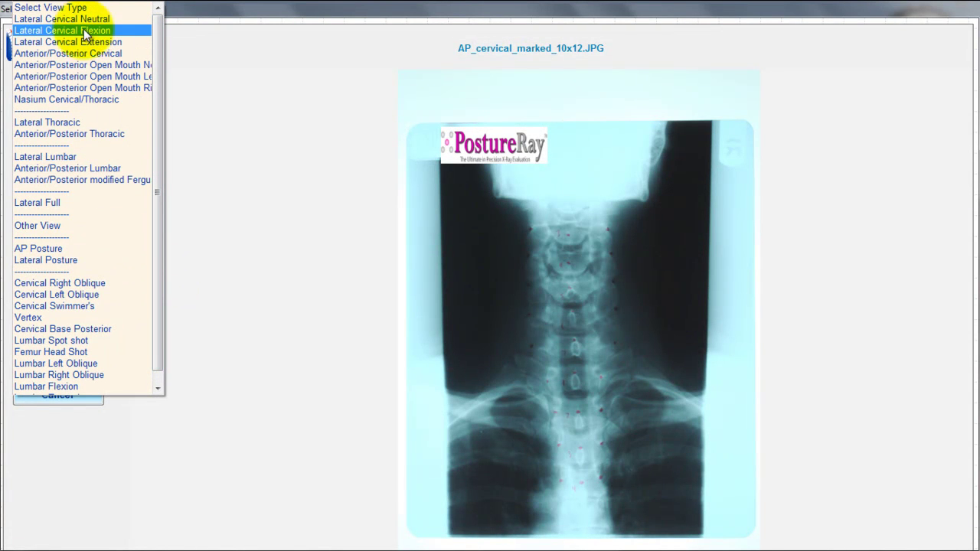
left_click(84, 52)
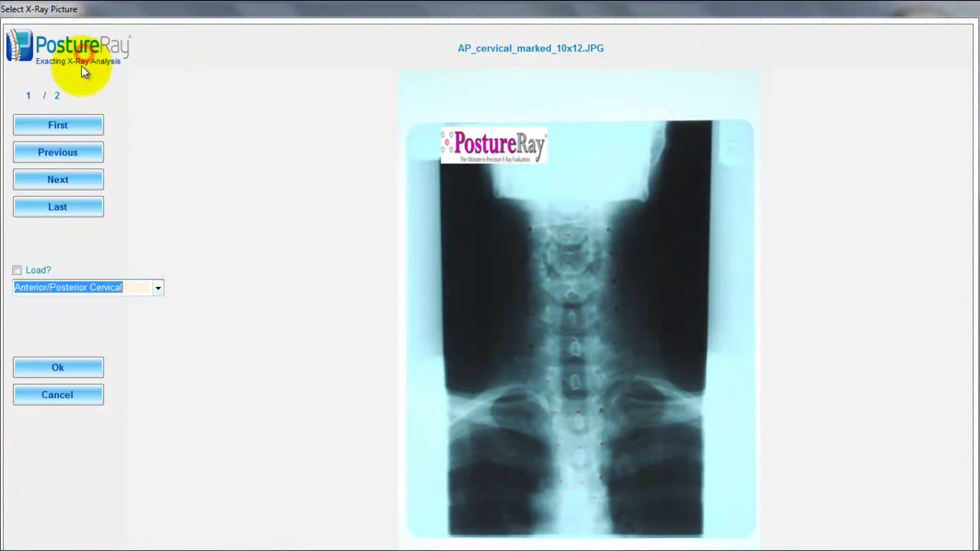
left_click(19, 270)
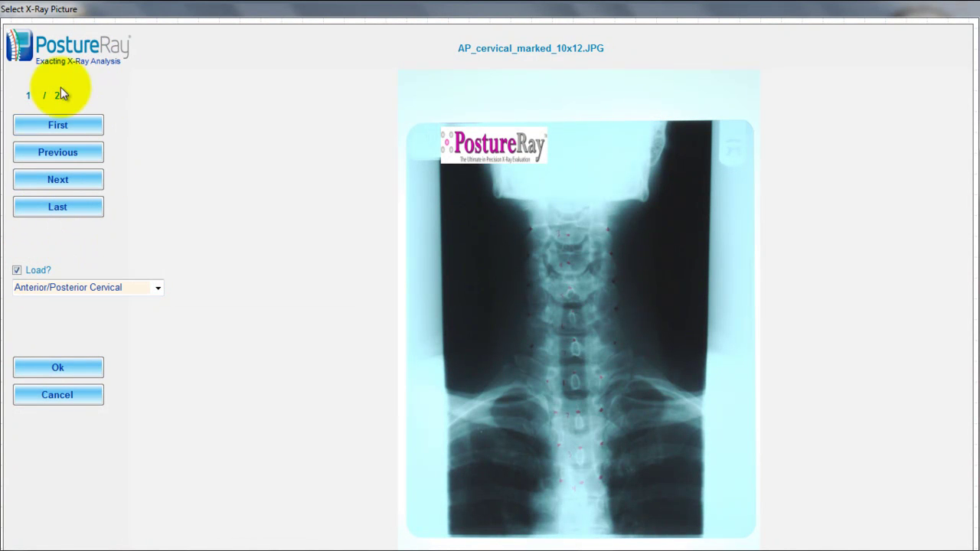
Step: Tag lat-C as Lateral Cervical Neutral, mark it for loading, and start the import
left_click(67, 176)
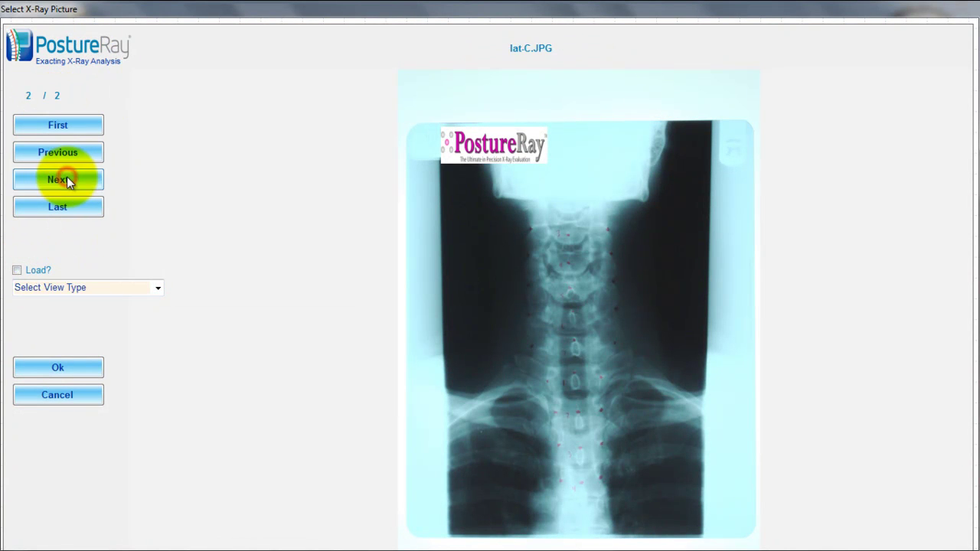
left_click(156, 287)
left_click(102, 16)
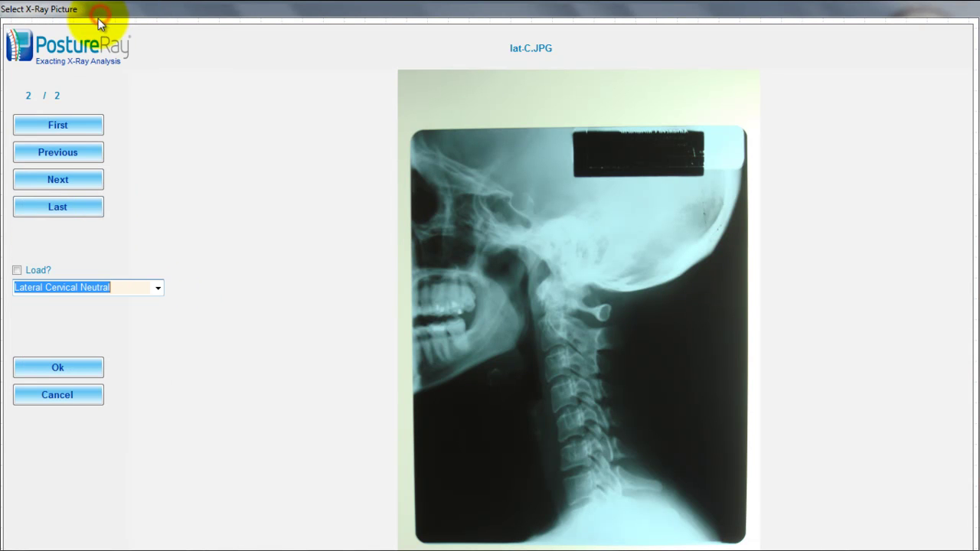
left_click(32, 268)
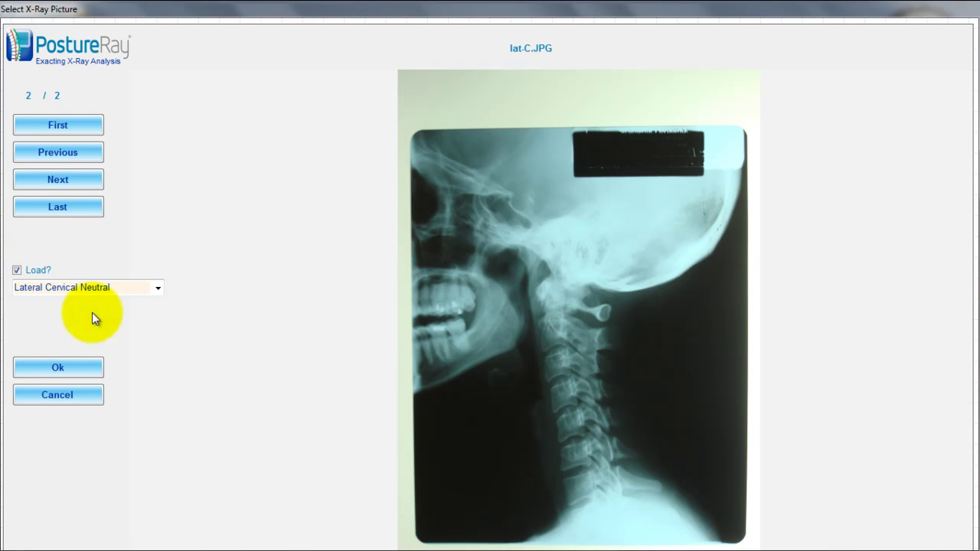
left_click(66, 367)
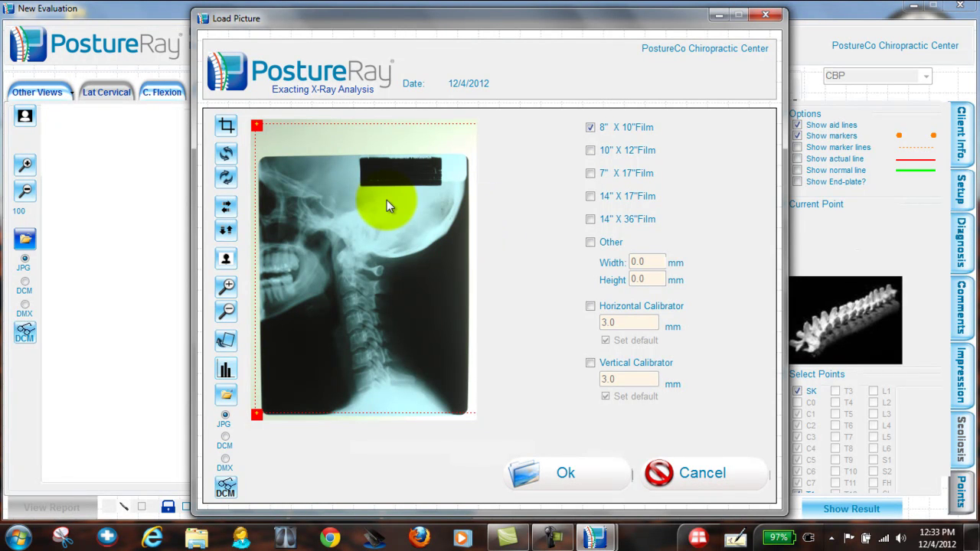
Step: Crop the lat-C X-ray to its film edges and accept it into the Lateral Cervical view
left_click_drag(258, 125, 261, 159)
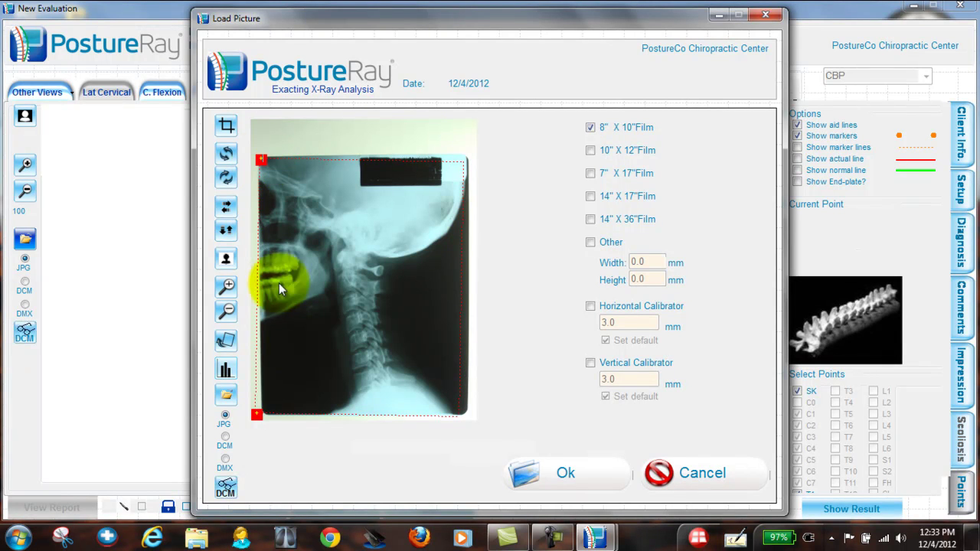
left_click_drag(258, 414, 263, 418)
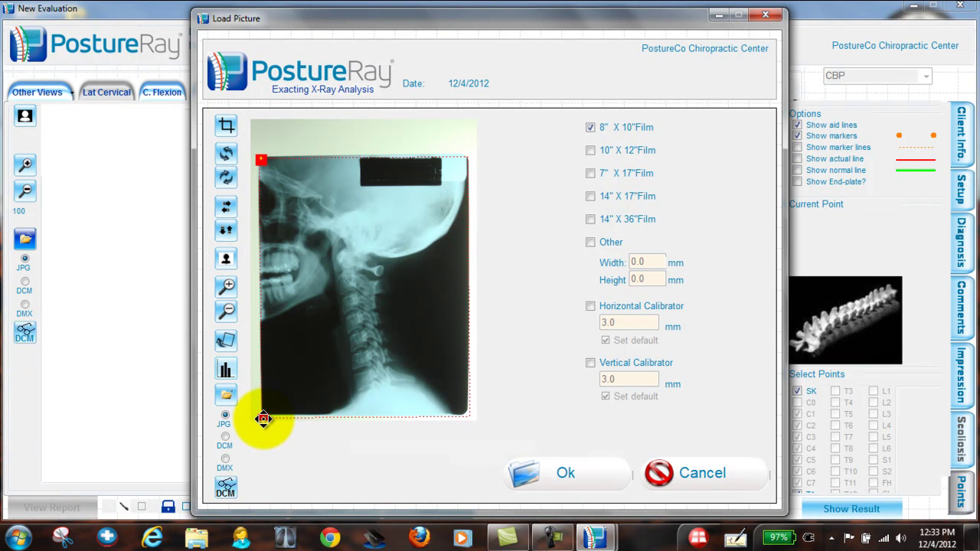
left_click(228, 343)
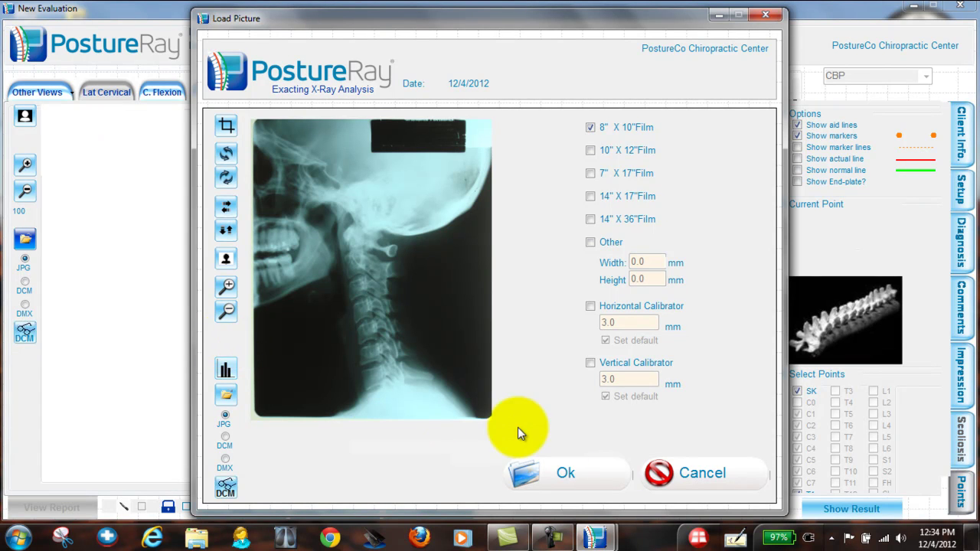
left_click(570, 475)
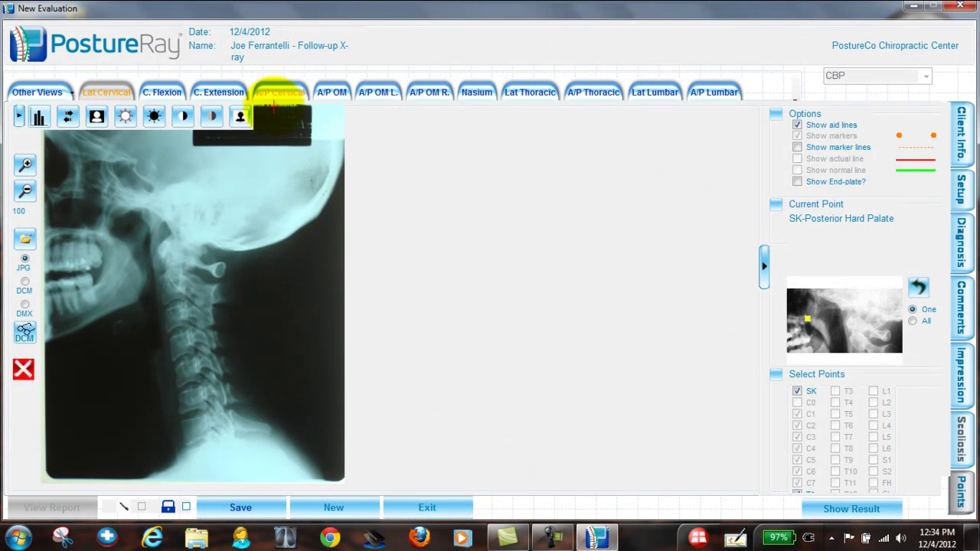
Step: Load the AP X-ray into A/P Cervical on 10" × 12" film, flipped horizontally and cropped
left_click(280, 92)
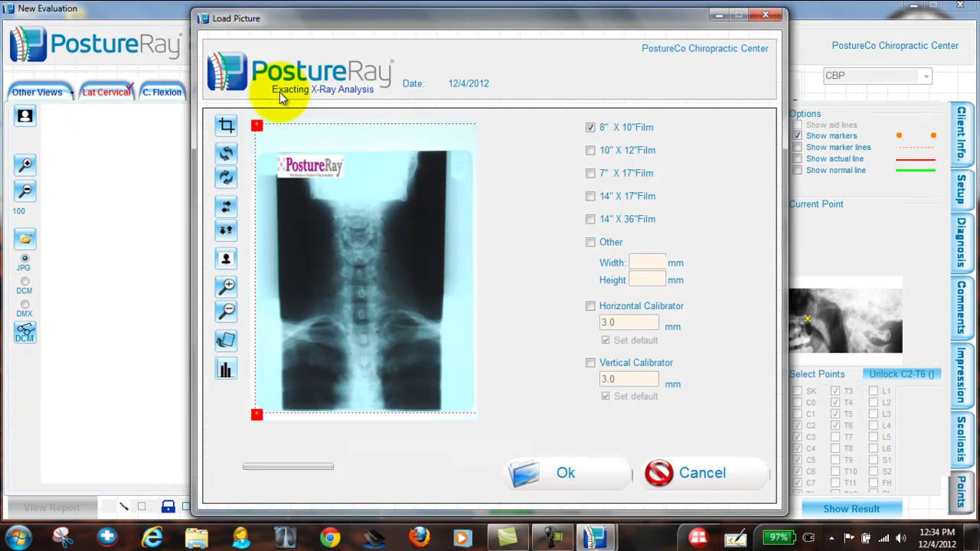
left_click(604, 150)
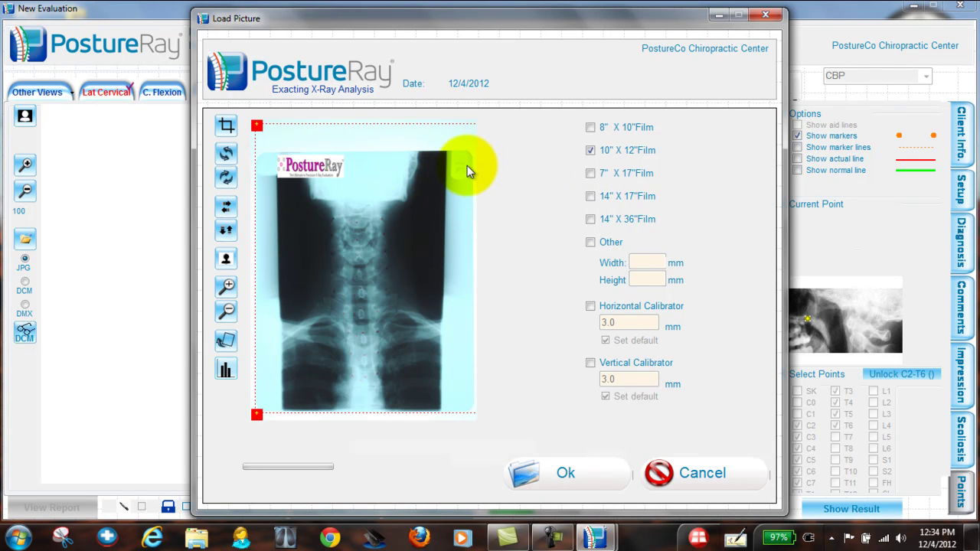
left_click(226, 210)
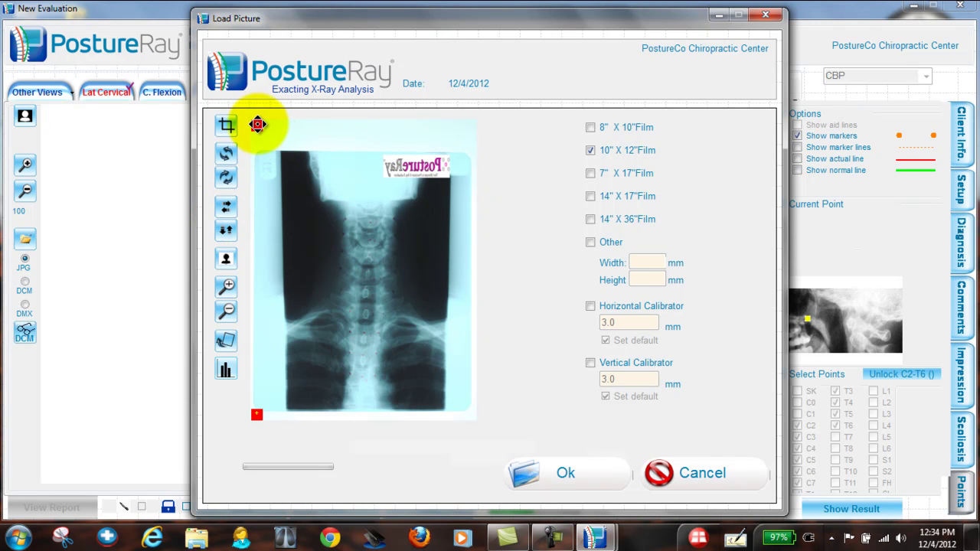
left_click_drag(257, 124, 257, 150)
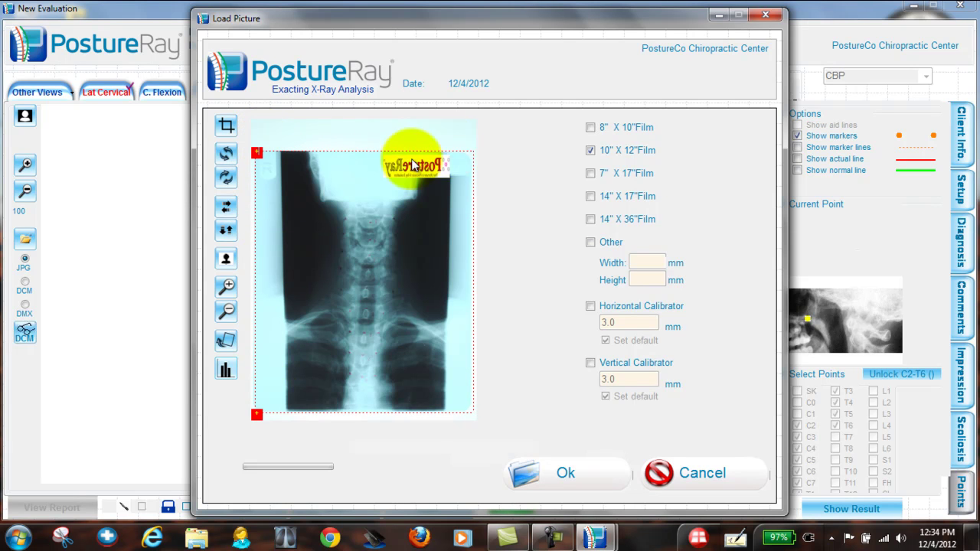
left_click_drag(257, 414, 257, 412)
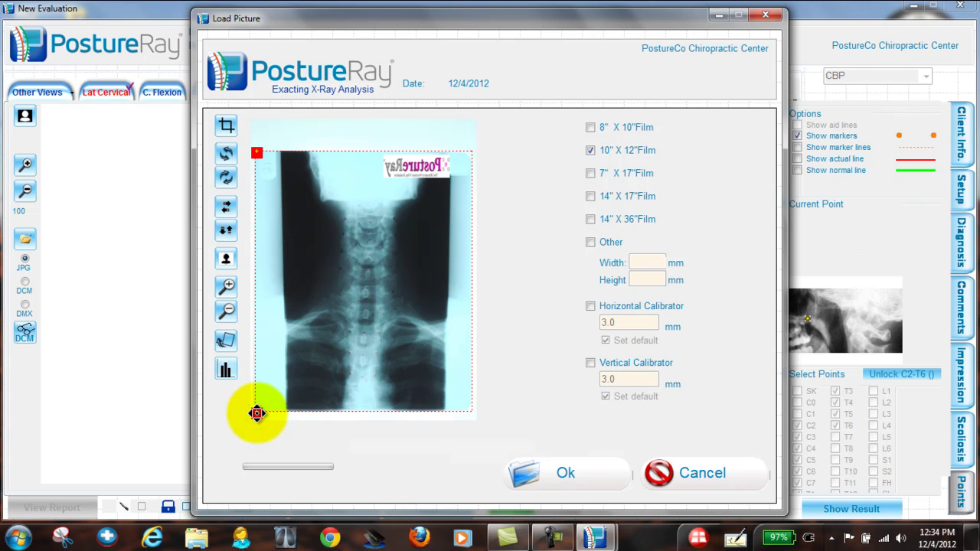
left_click(225, 341)
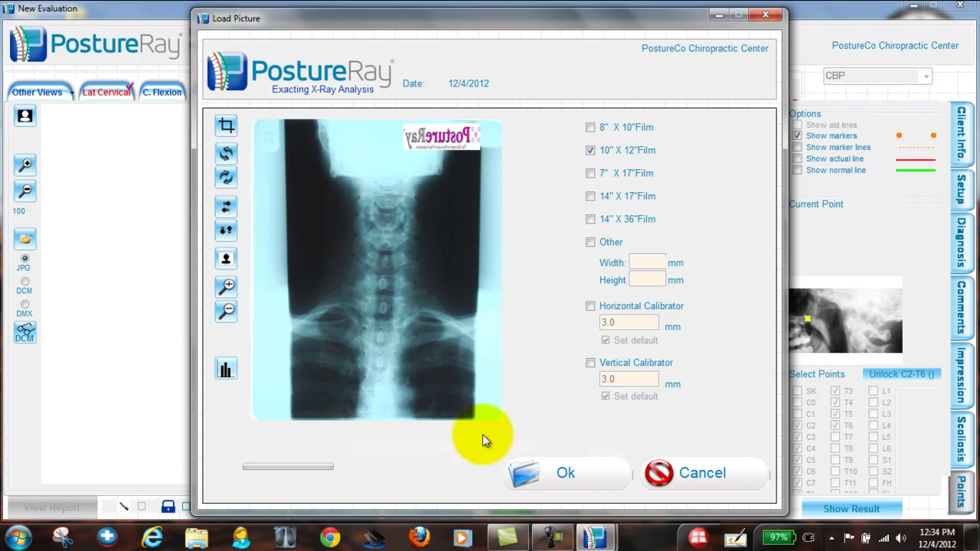
left_click(567, 474)
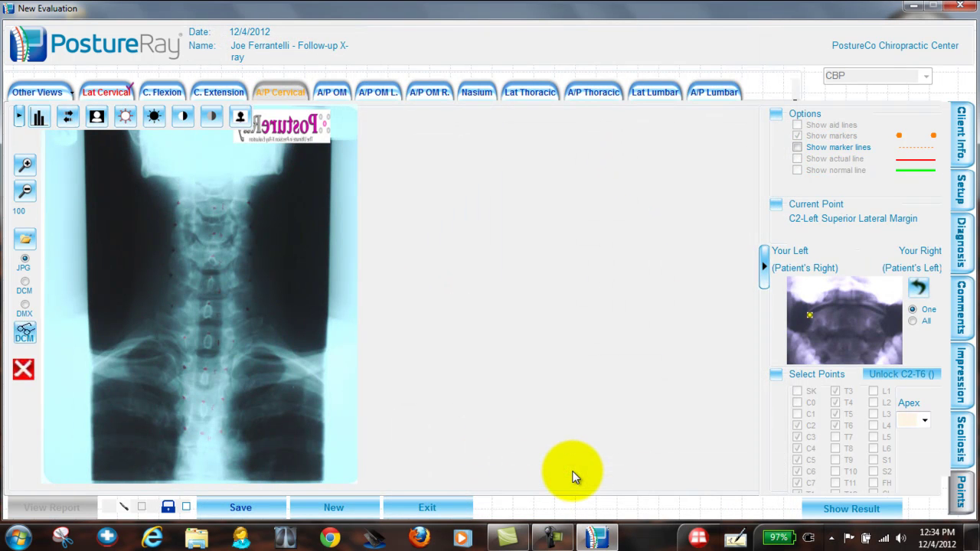
Step: Save the evaluation, then filter View Evaluation by the patient's last name and check the 12/3/2012 Follow-up X-ray
left_click(262, 506)
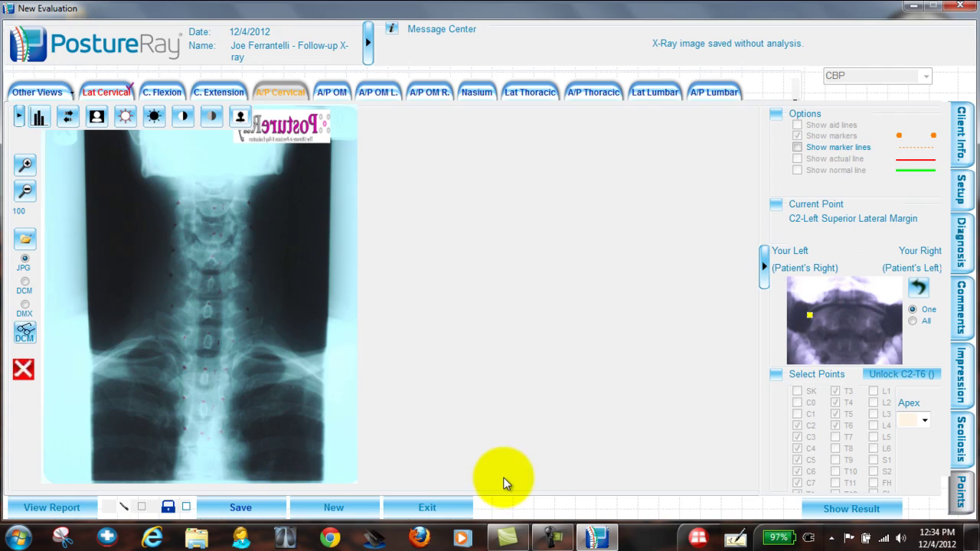
left_click(423, 508)
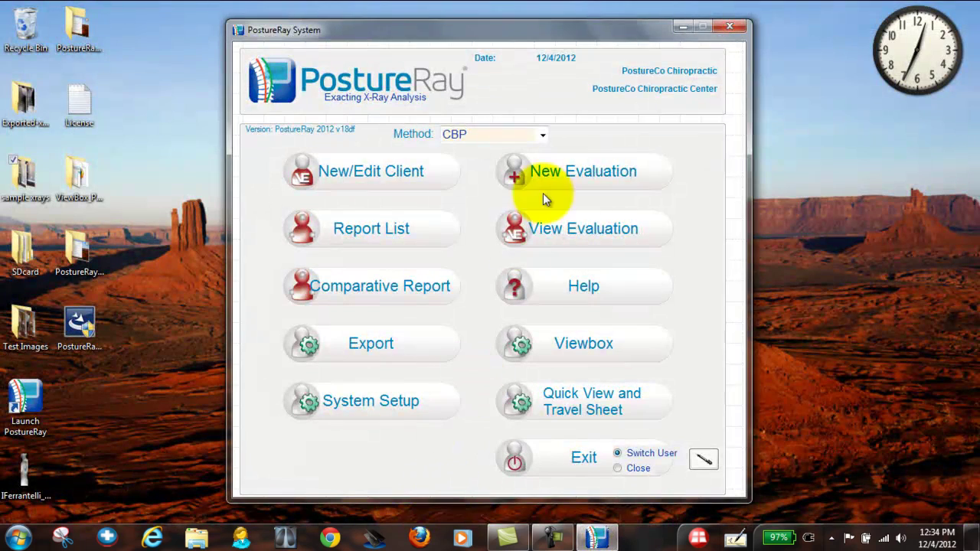
left_click(598, 230)
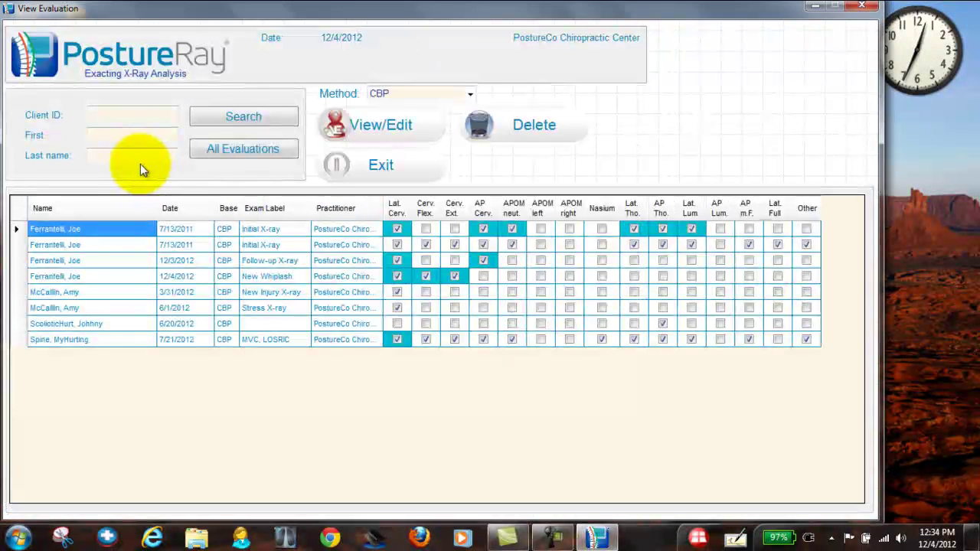
left_click(132, 156)
type("ferr")
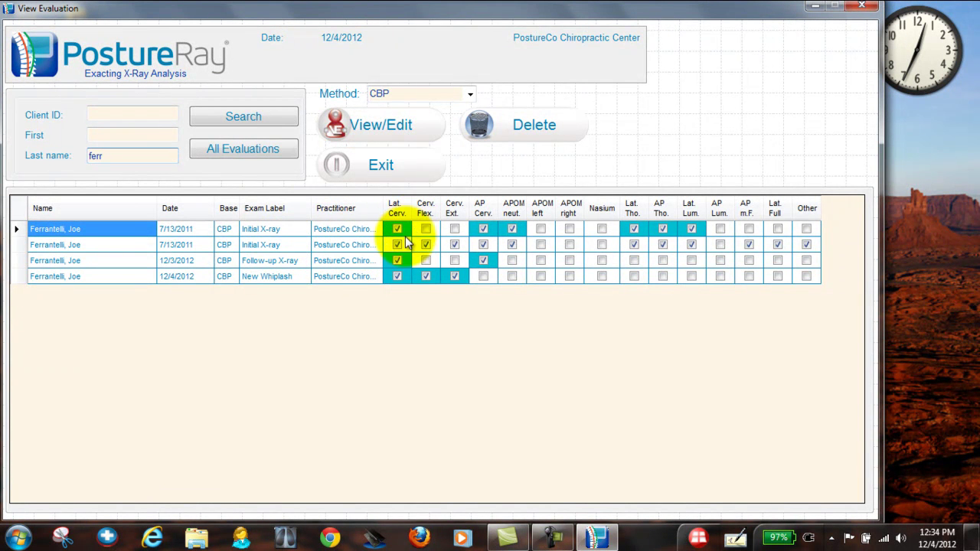
left_click(16, 248)
left_click(540, 260)
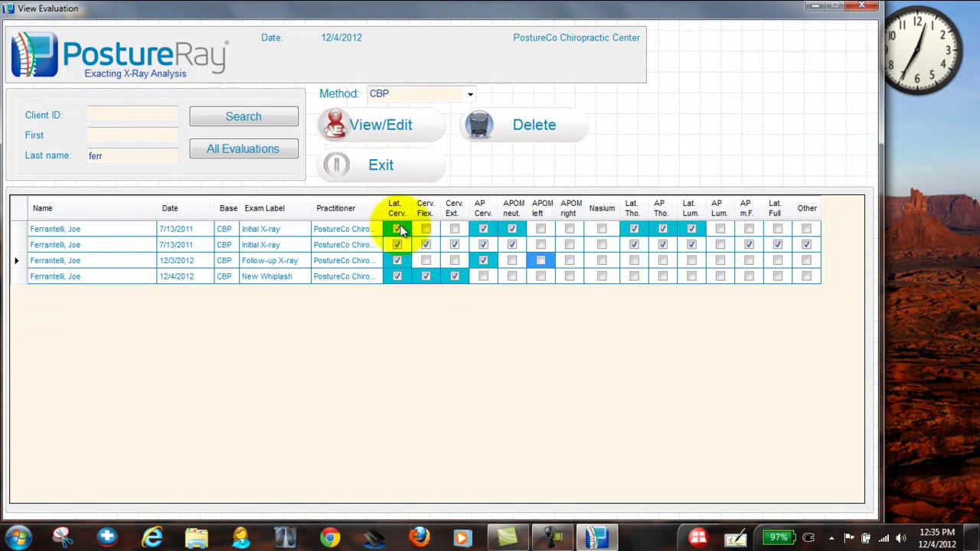
left_click(403, 167)
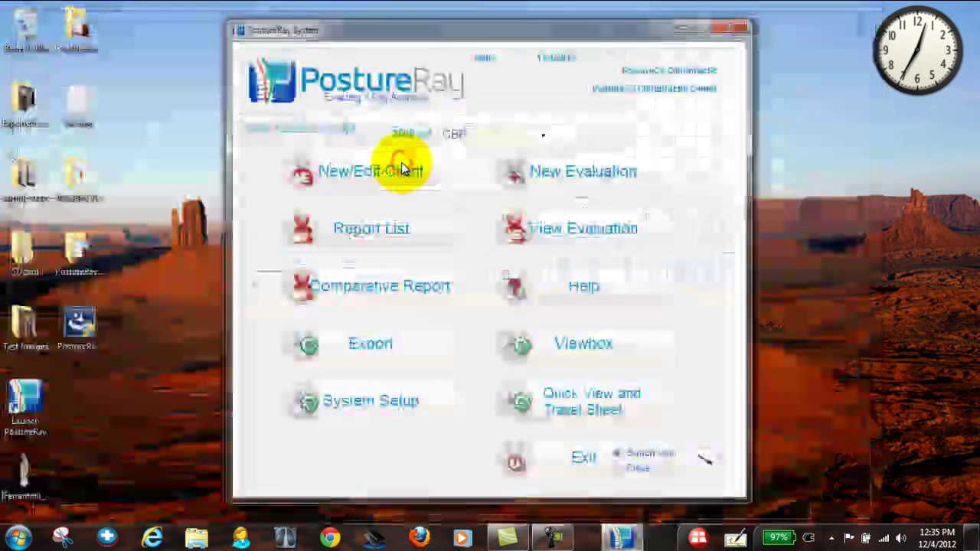